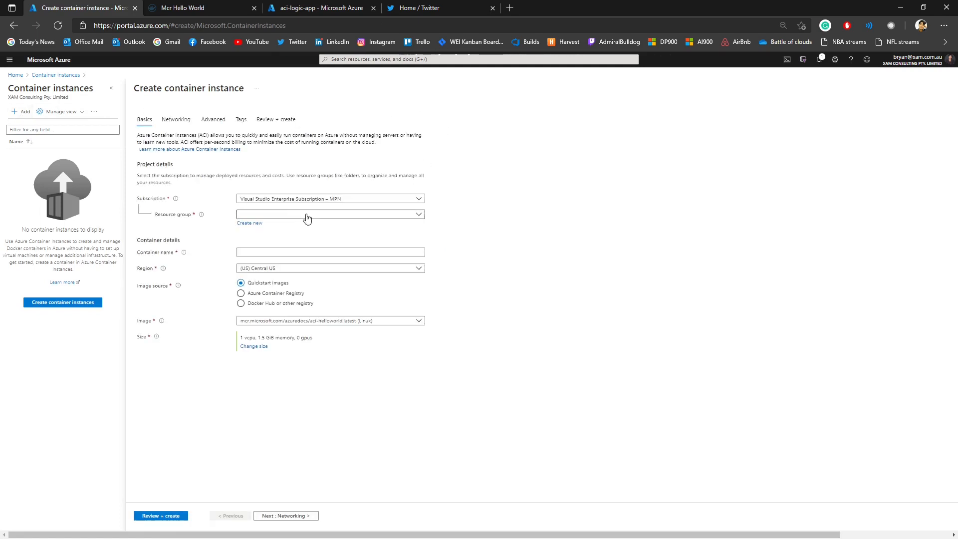
Step: Assign the new container instance to the Demo resource group and name the container aci-hello-world
click(273, 215)
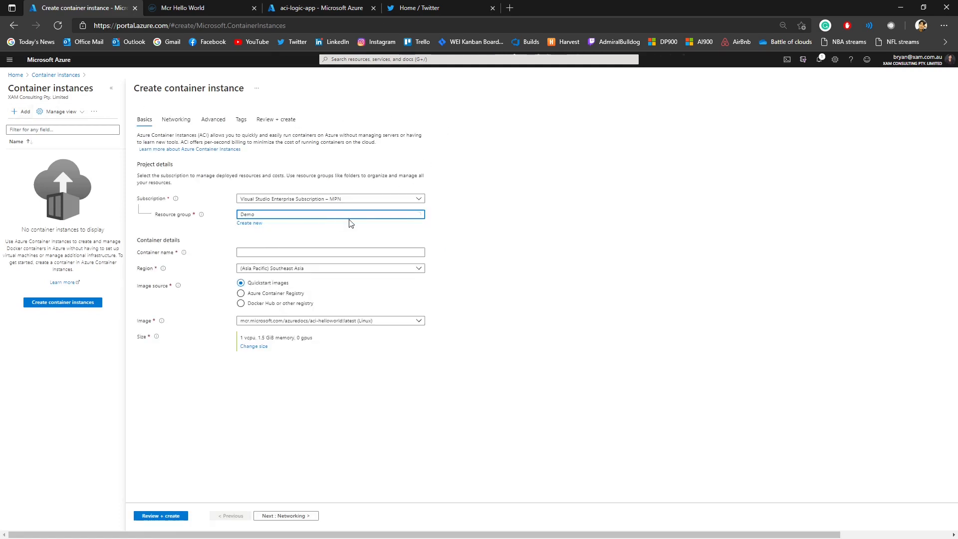
click(269, 253)
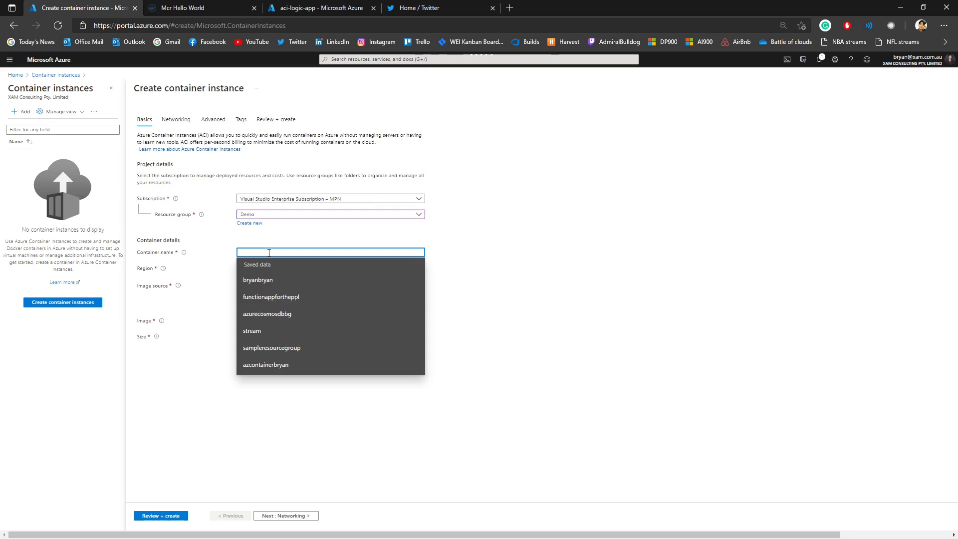
text(aci-)
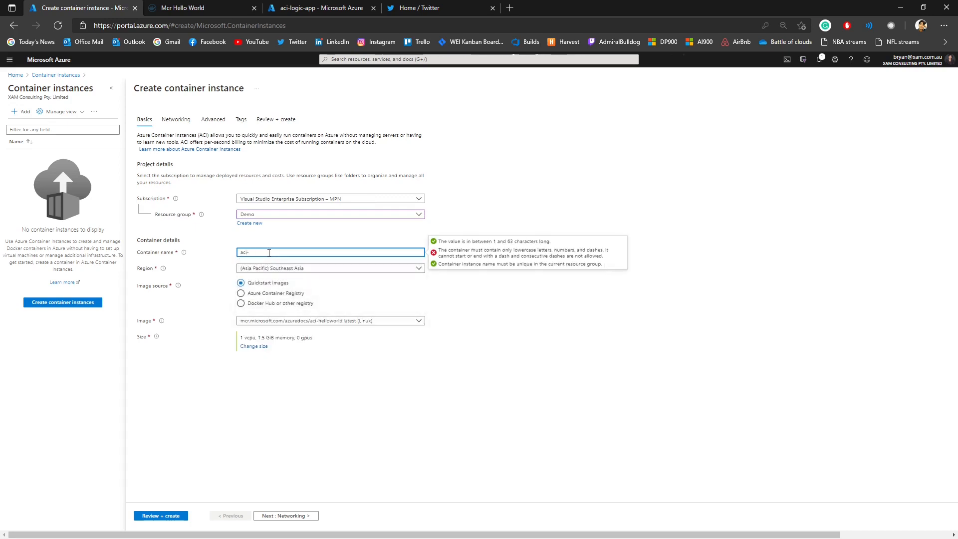
text(hello-world)
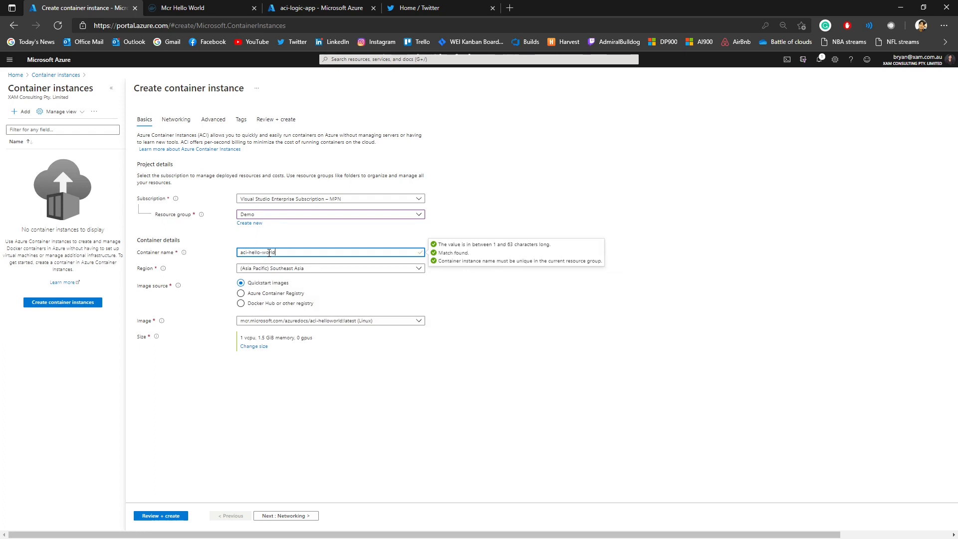
click(292, 241)
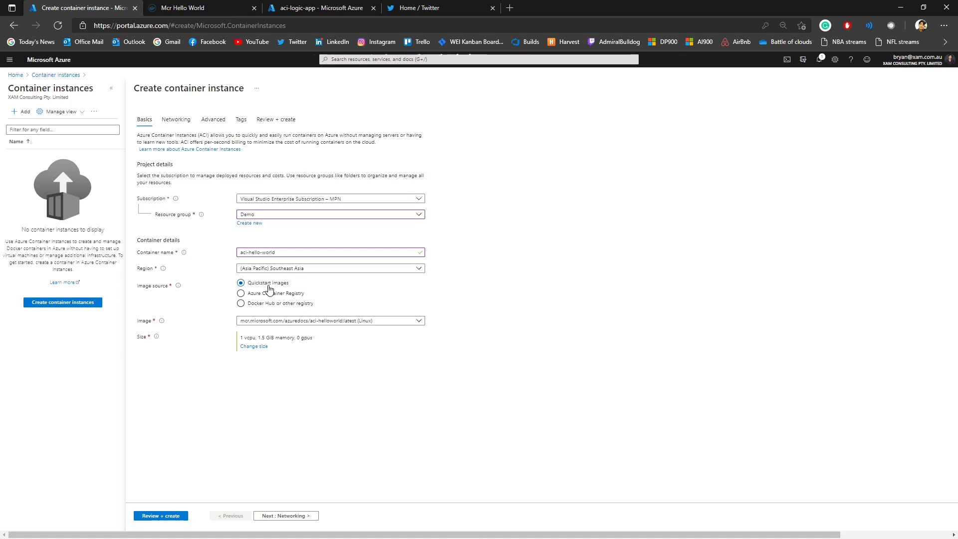
Step: Set the image source to Docker Hub or other registry and enter mcr.microsoft.com/mcr/hello-world, copied from the Mcr Hello World page, as the image
click(292, 296)
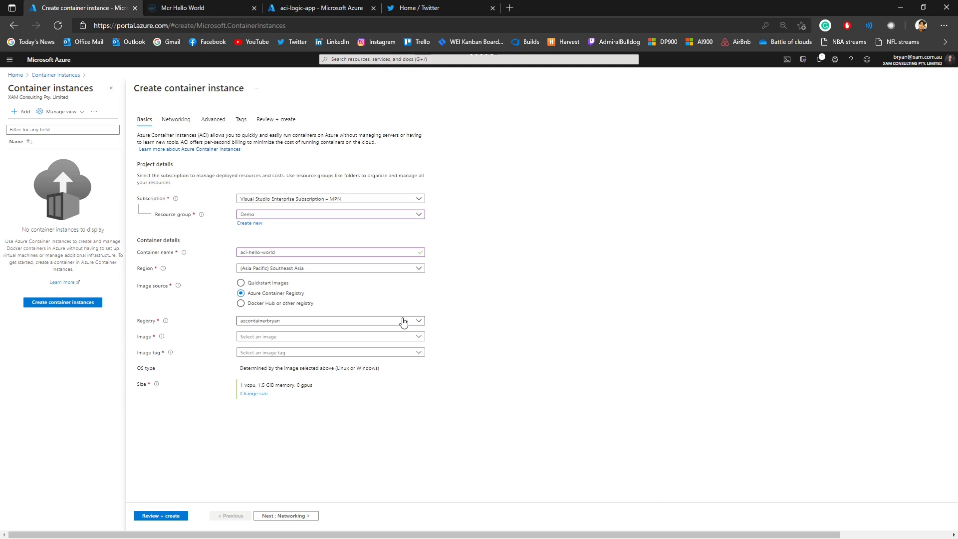
click(295, 304)
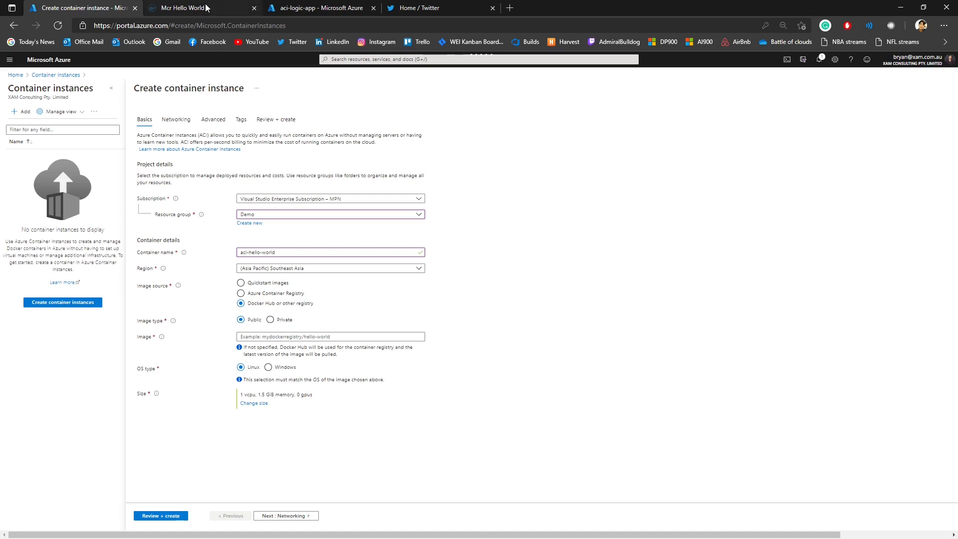
click(184, 7)
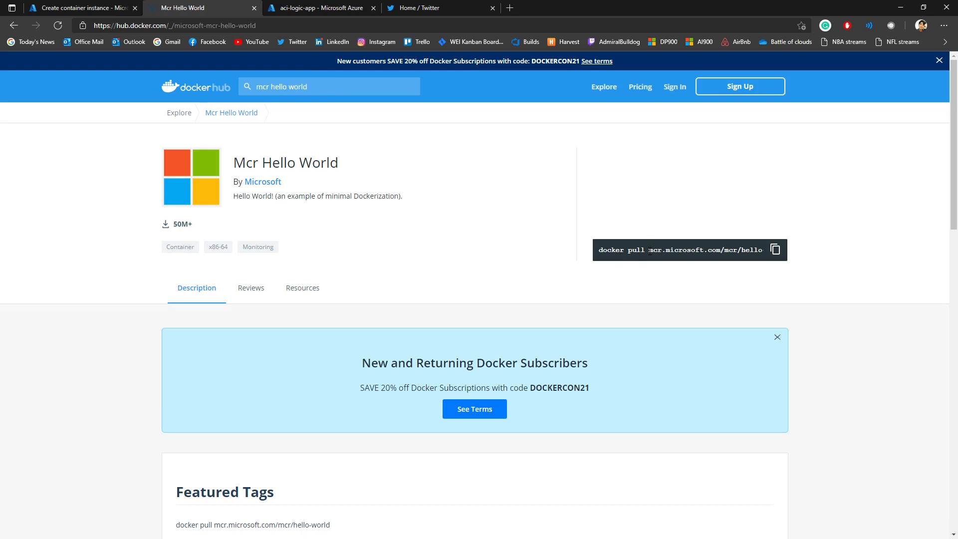
drag(649, 251, 762, 250)
key(ctrl+c)
click(625, 251)
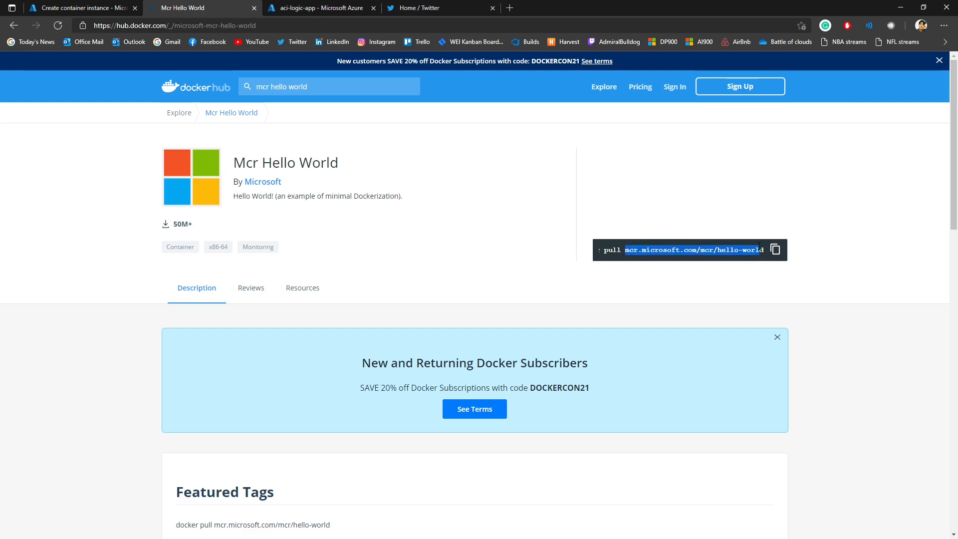
click(98, 6)
click(281, 336)
key(ctrl+v)
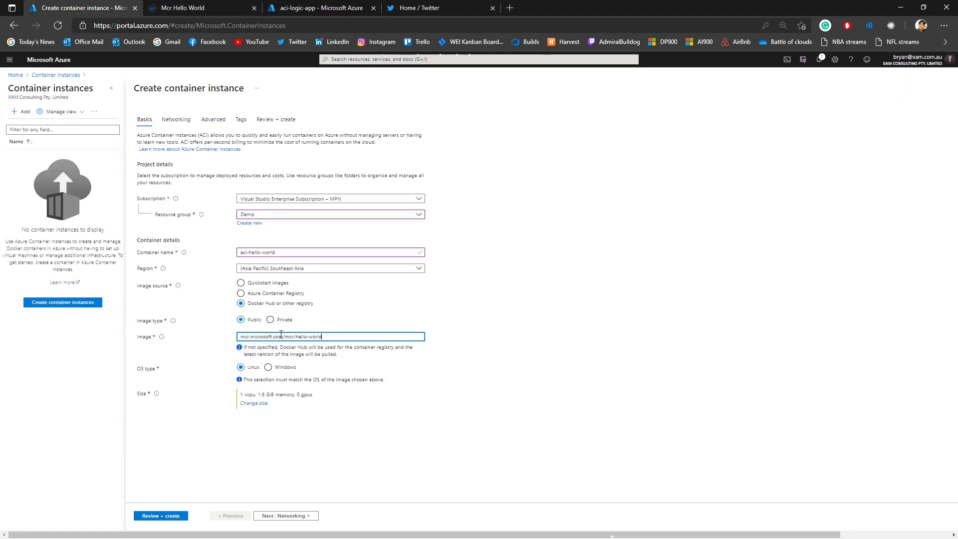
click(470, 325)
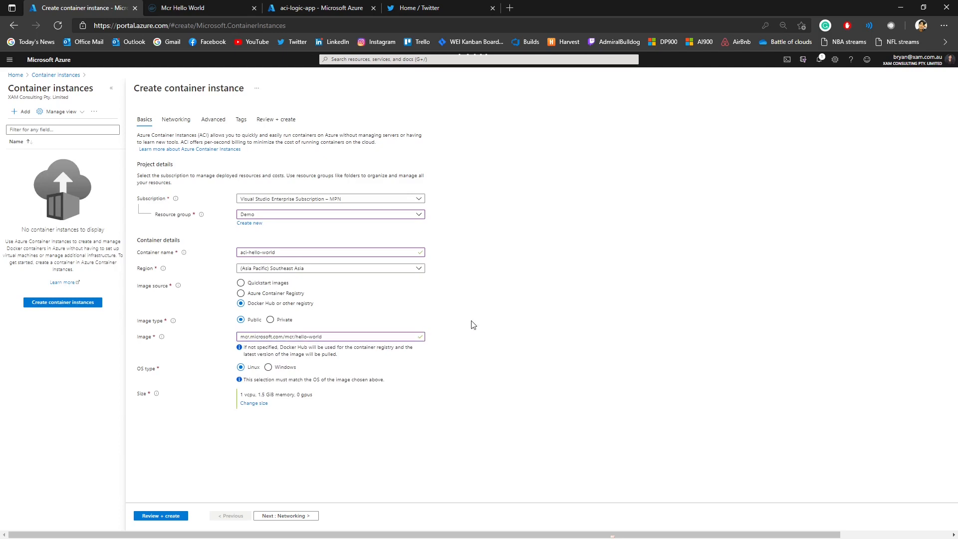
click(301, 337)
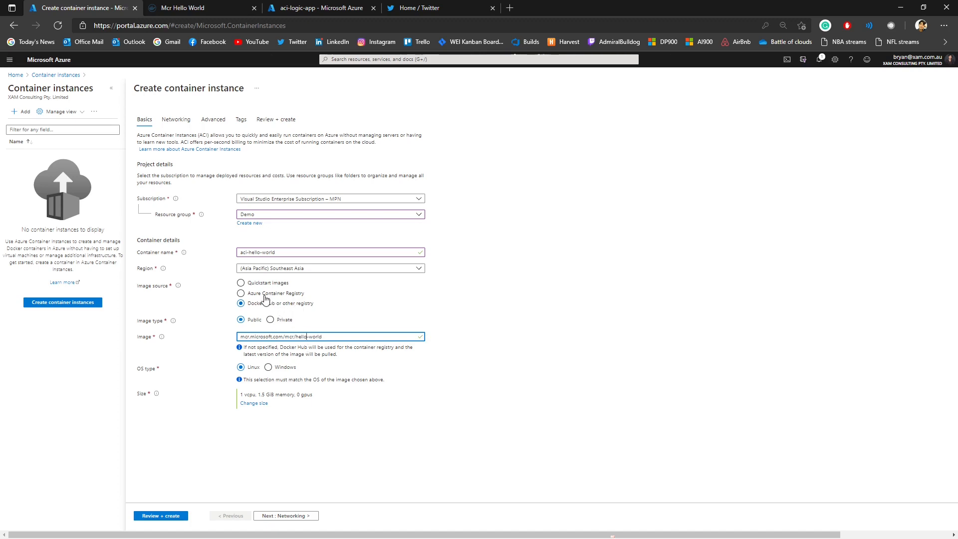
Step: Set the image source to Quickstart images and choose mcr.microsoft.com/azuredocs/aci-helloworld:latest (Linux) as the image
click(256, 283)
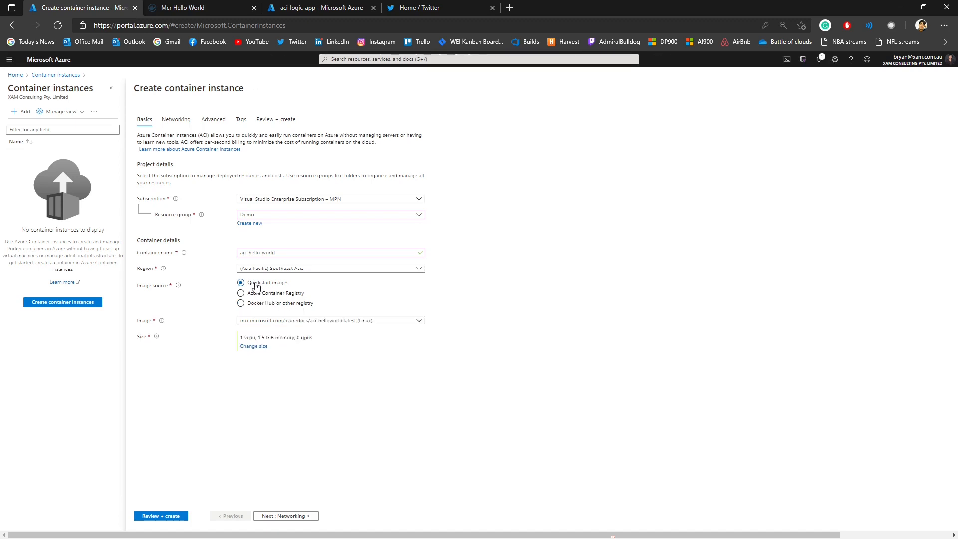
click(287, 326)
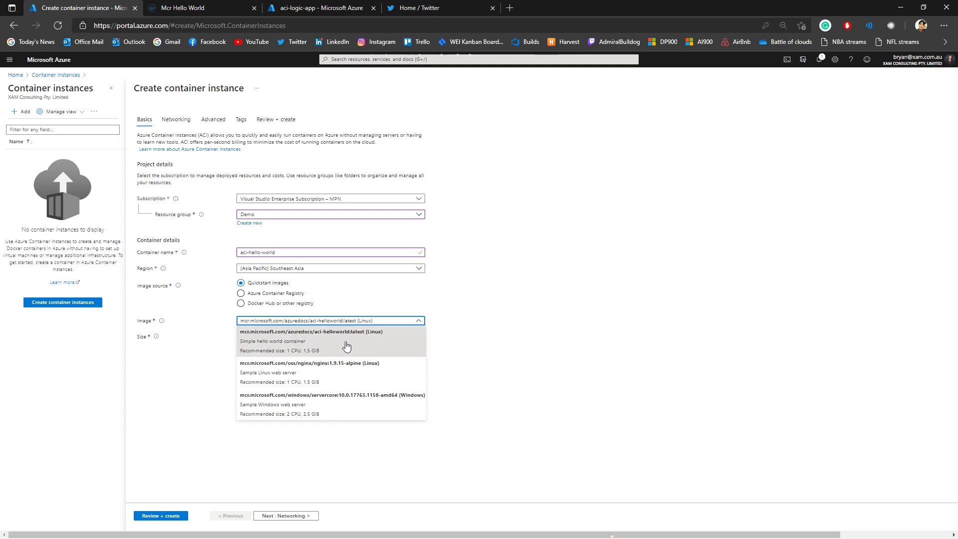
click(329, 347)
Step: In the container's networking settings, set the DNS name label to aci-demo-hello-world
click(281, 515)
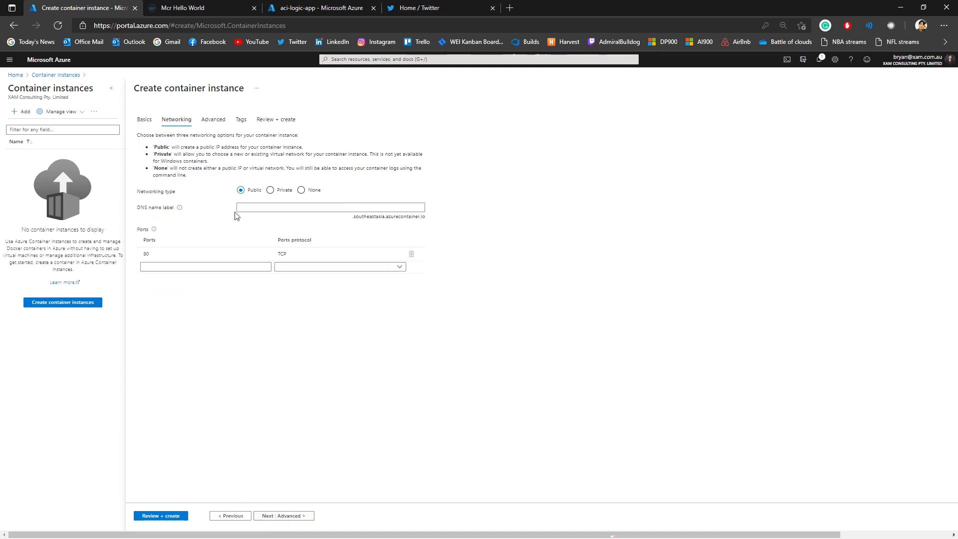
click(256, 208)
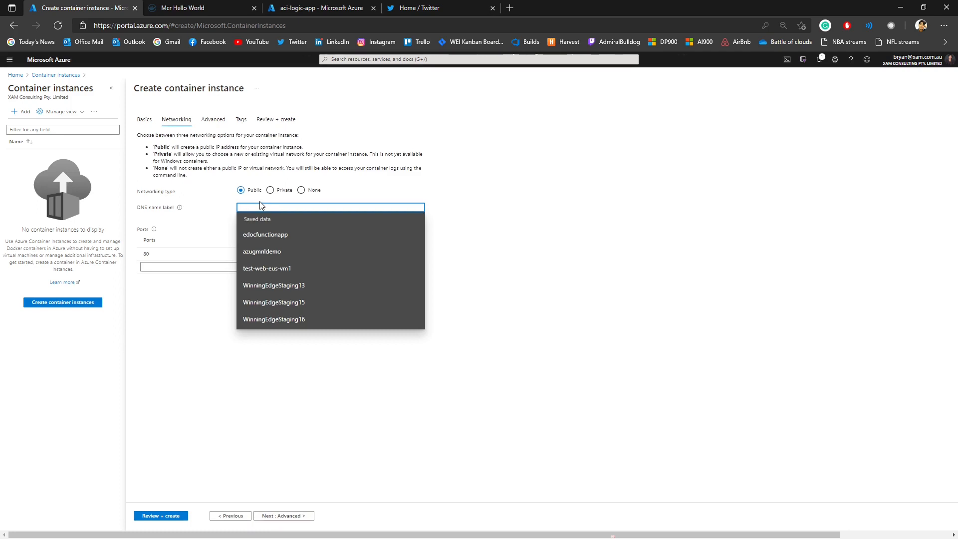
text(ac)
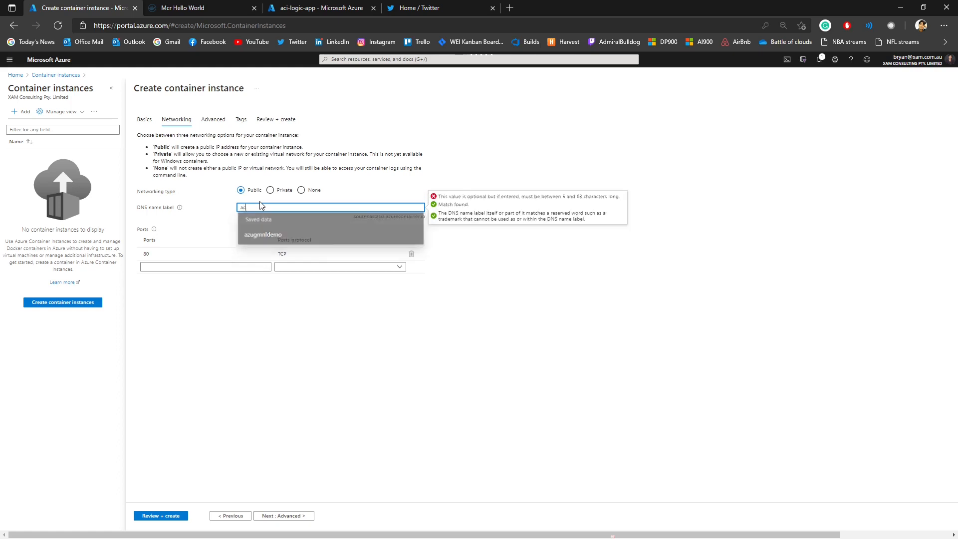
text(i-dem)
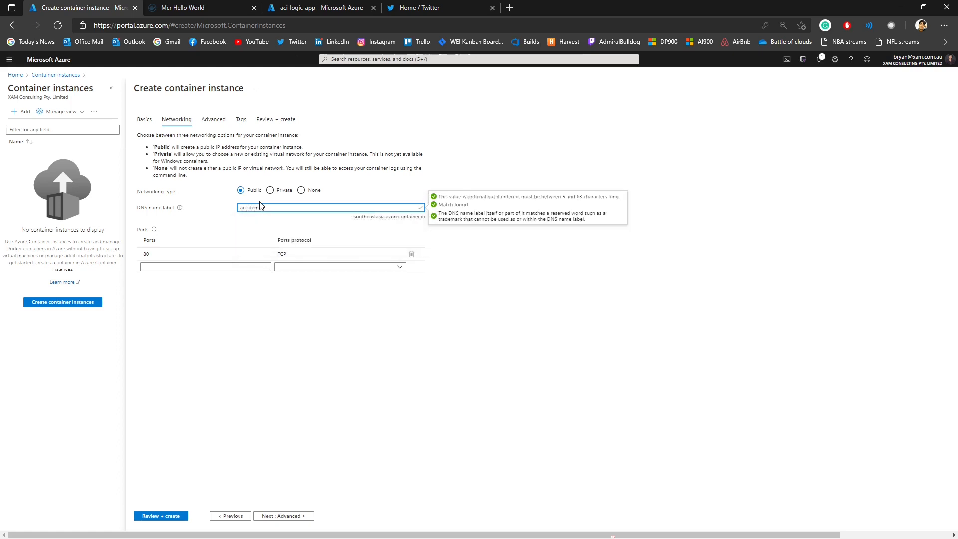
text(o-hello-world)
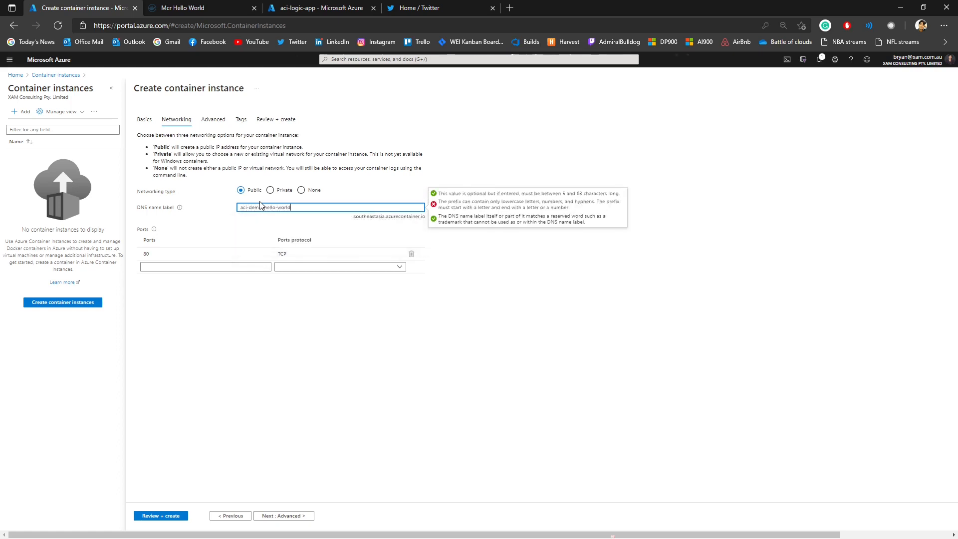
Step: Validate and create the container instance, wait for its deployment, and go to the deployed resource
click(175, 516)
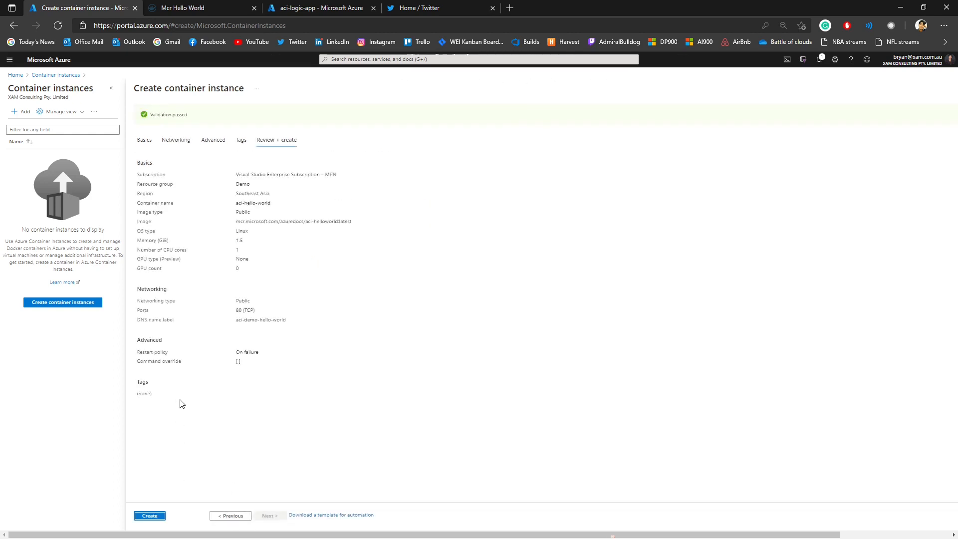
click(151, 517)
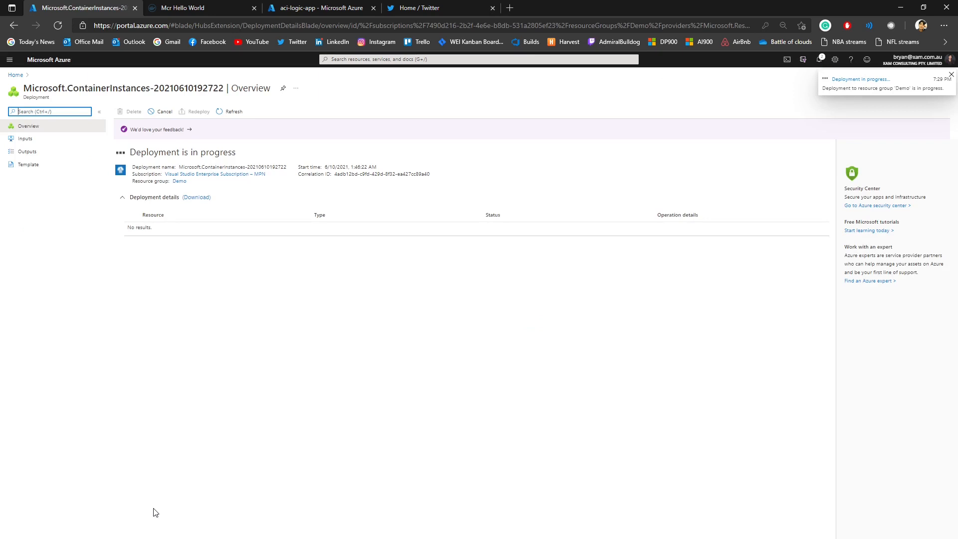
click(192, 266)
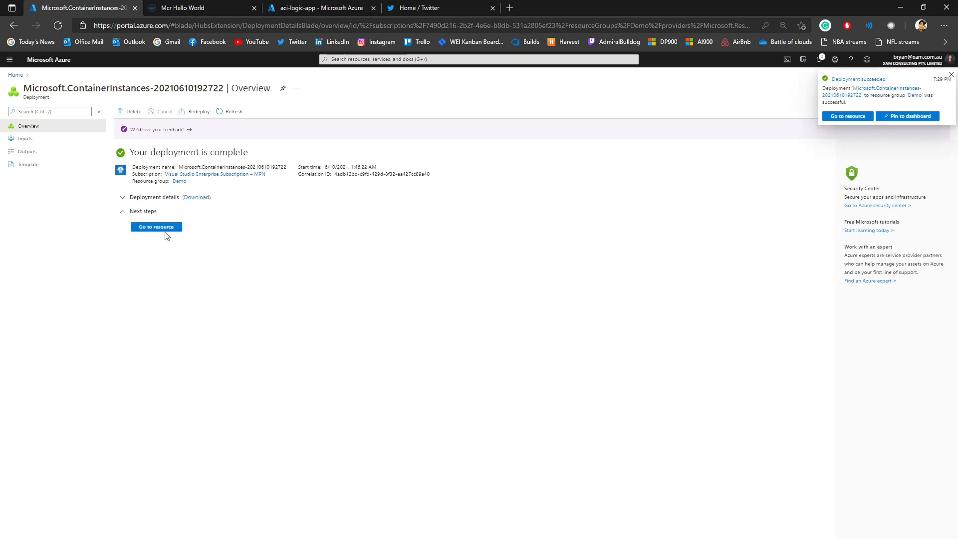
click(156, 228)
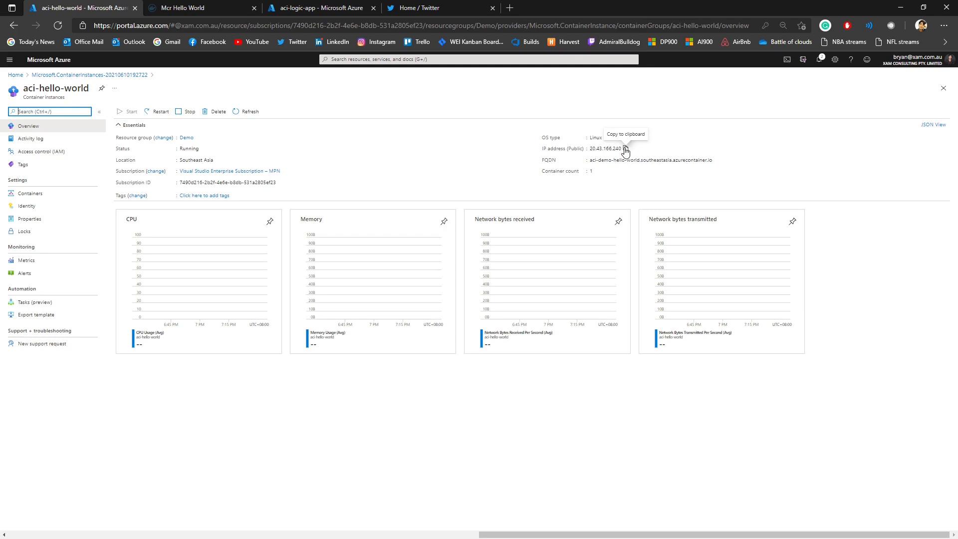
Step: Copy the container instance's public IP address and open it in a new browser tab to check the welcome page
click(625, 148)
key(ctrl+t)
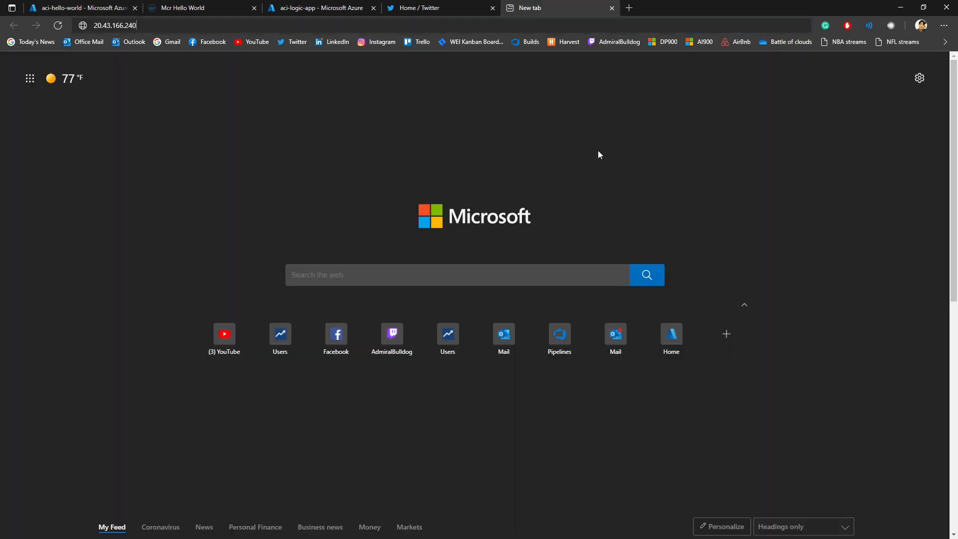
key(ctrl+v)
key(Return)
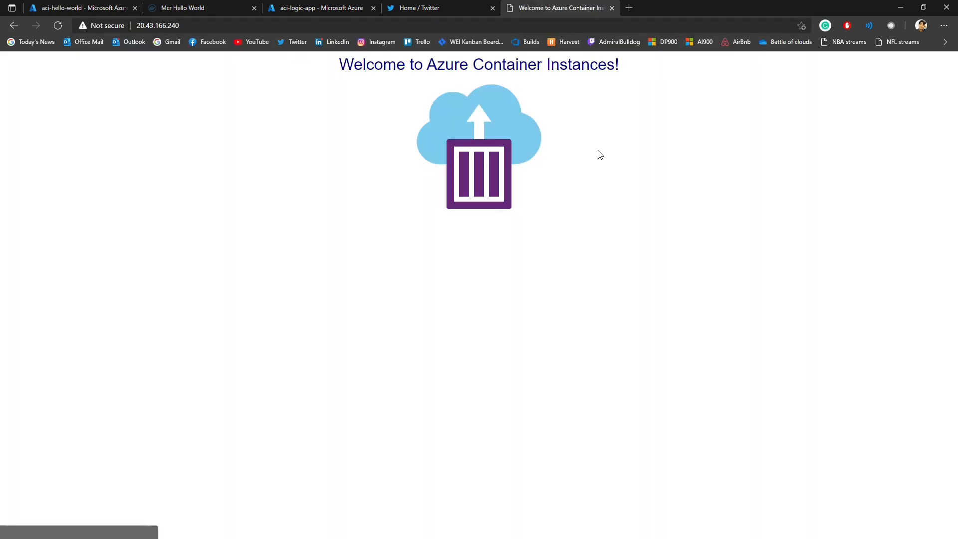
click(187, 30)
click(190, 88)
drag(347, 65, 590, 64)
click(673, 116)
Step: Return to the aci-hello-world overview, copy its FQDN and open that address in the browser to check the site
click(103, 11)
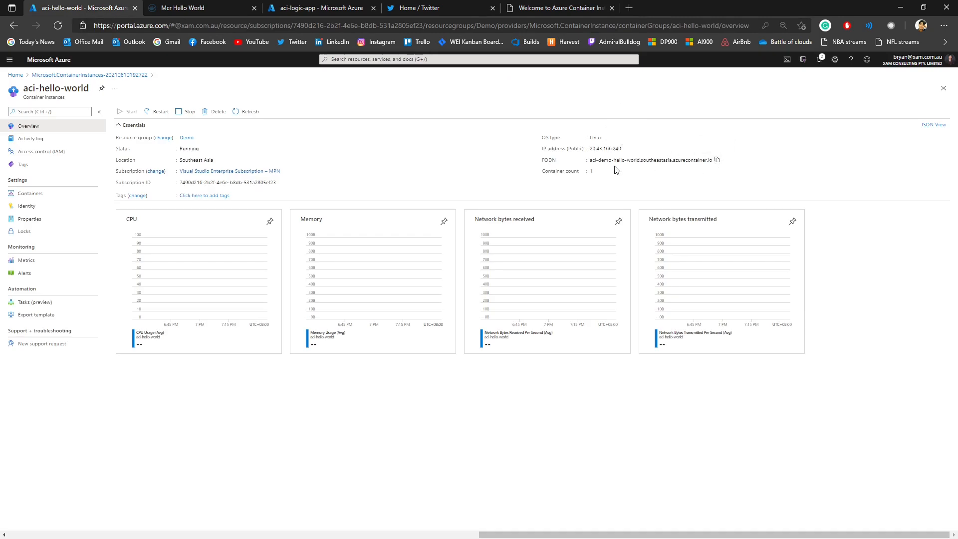
click(559, 30)
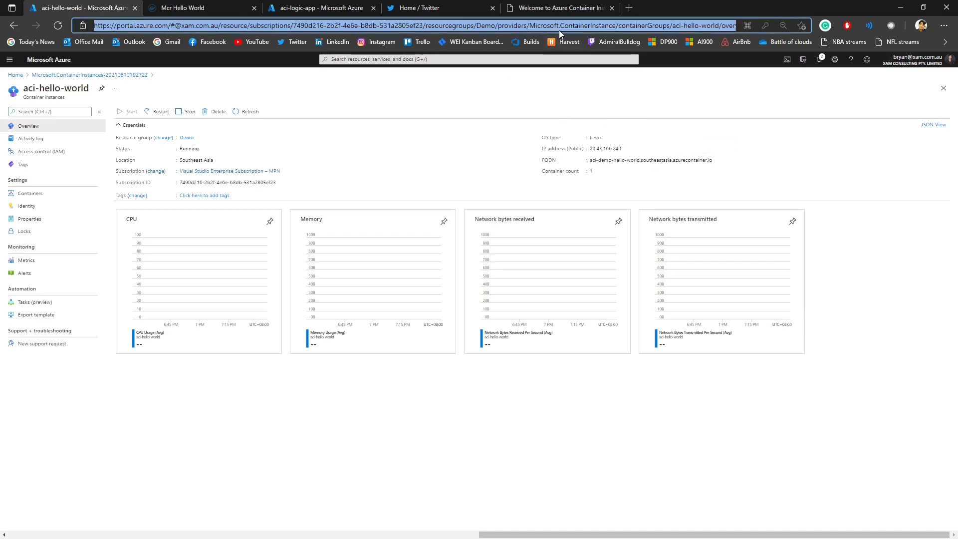
key(ctrl+v)
key(Return)
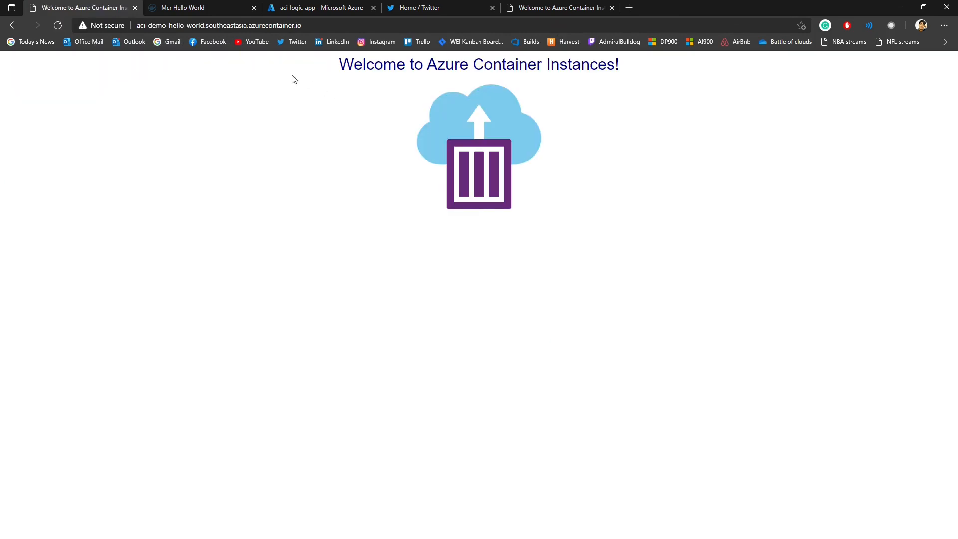
drag(293, 79, 605, 192)
click(605, 193)
Step: Go back to the aci-hello-world resource, close its page to reach the portal home, and dismiss the credit notification
click(10, 26)
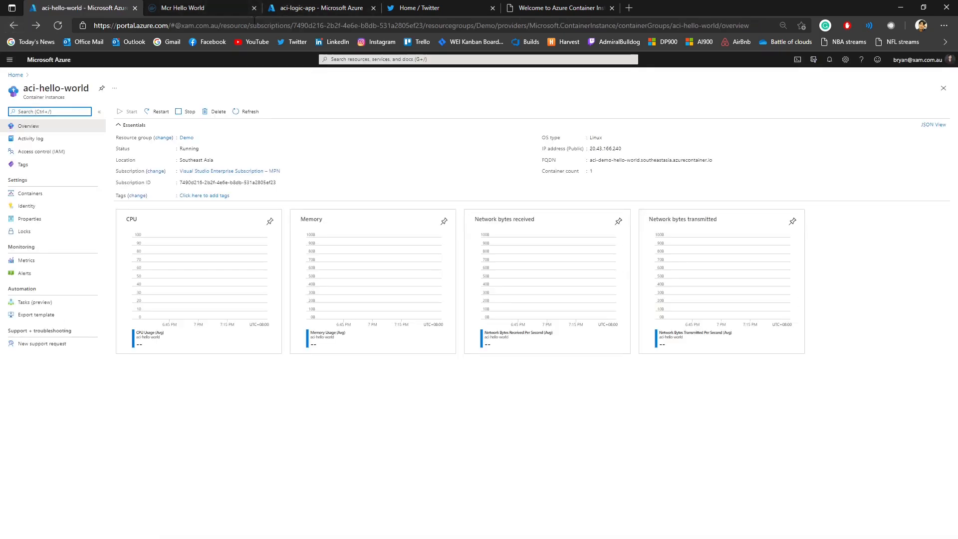
click(943, 88)
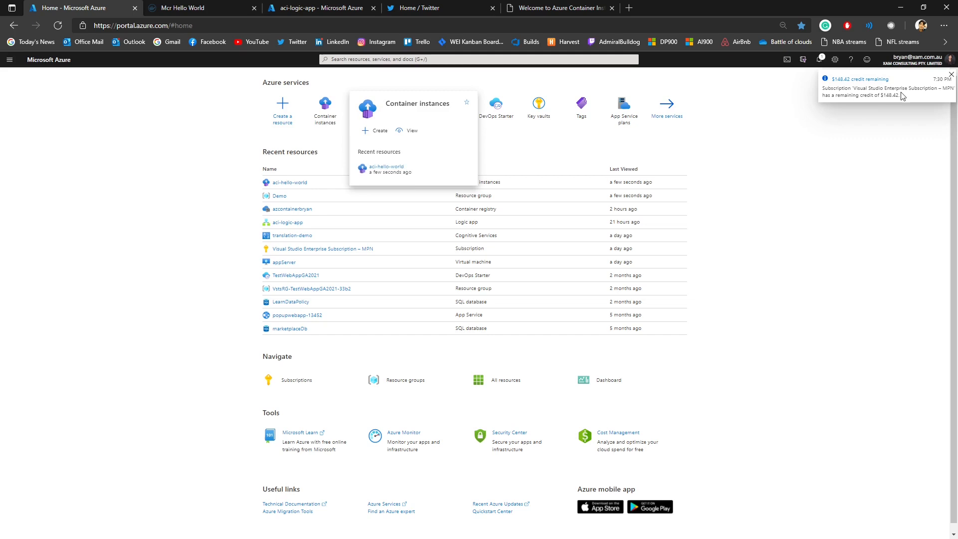
click(950, 75)
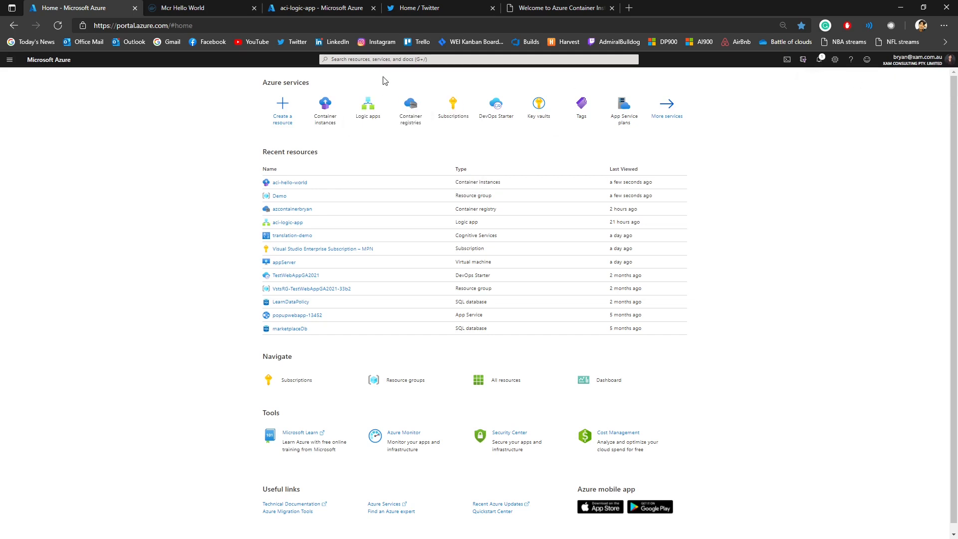
Step: Search the portal for container registries and open that service
click(386, 59)
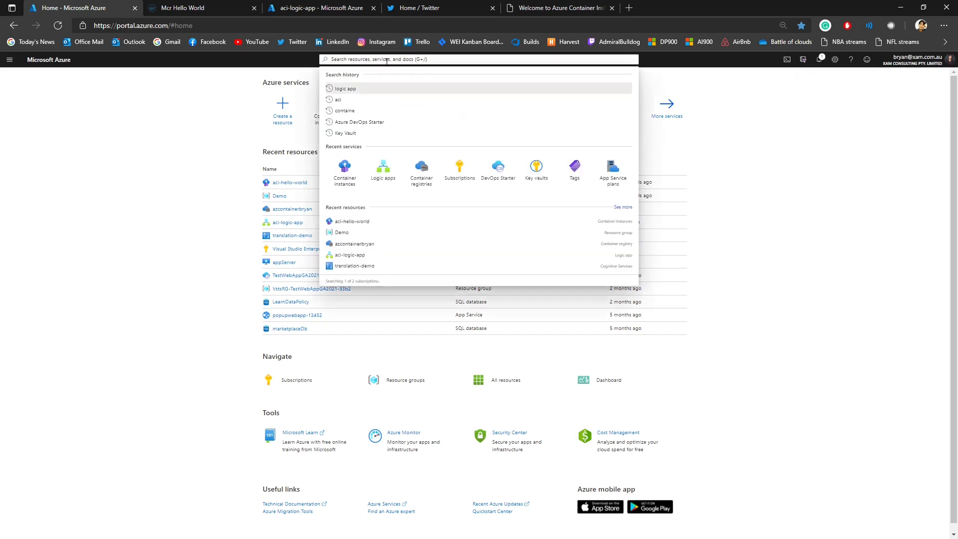
text(con)
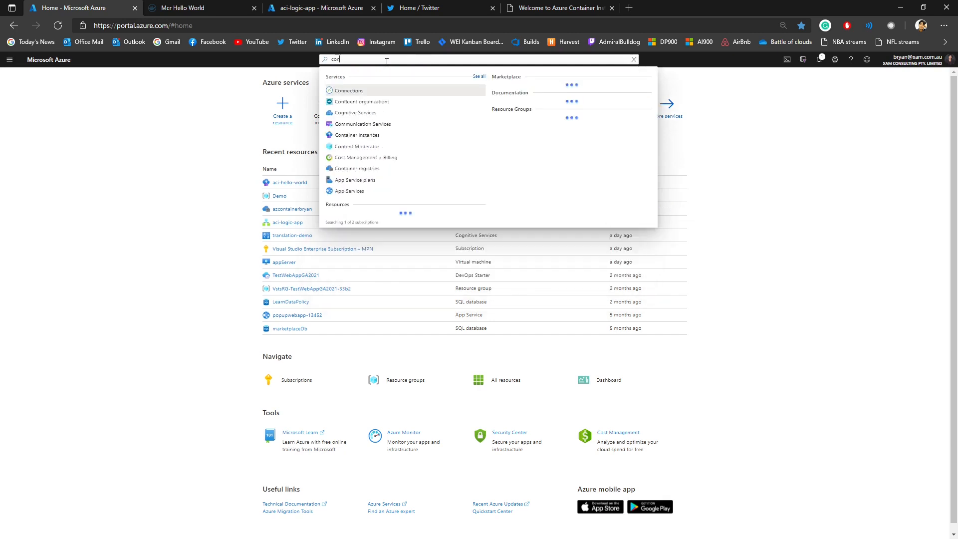
text(tainre)
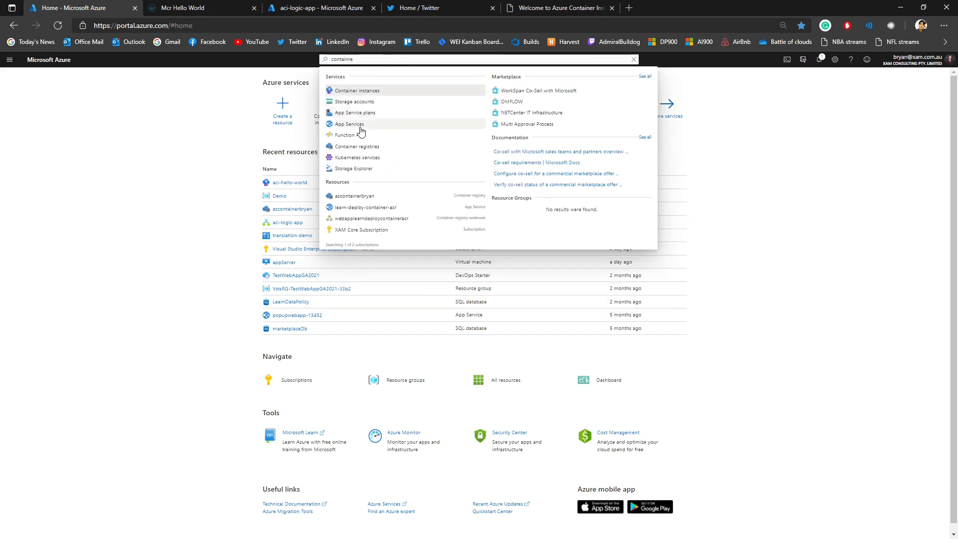
key(BackSpace)
key(BackSpace)
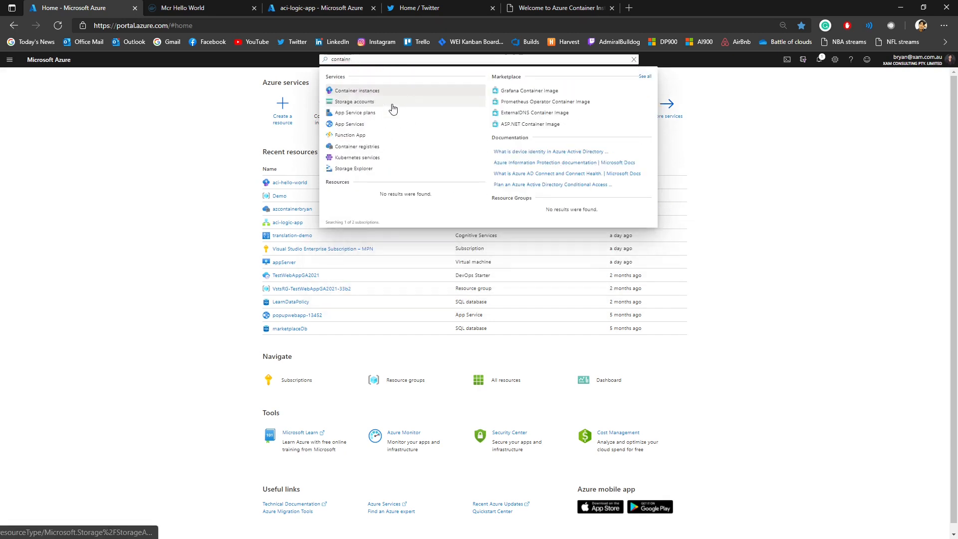
text(er regis)
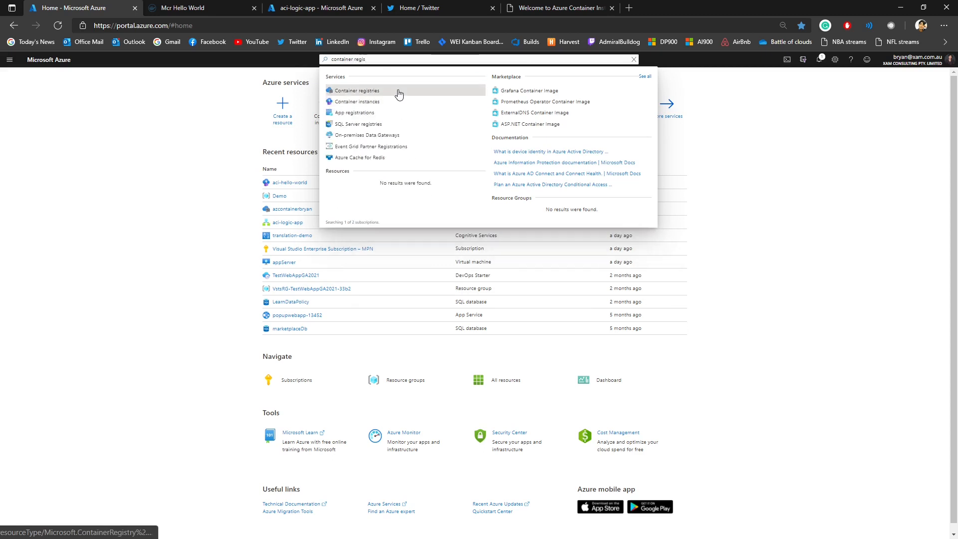
click(397, 92)
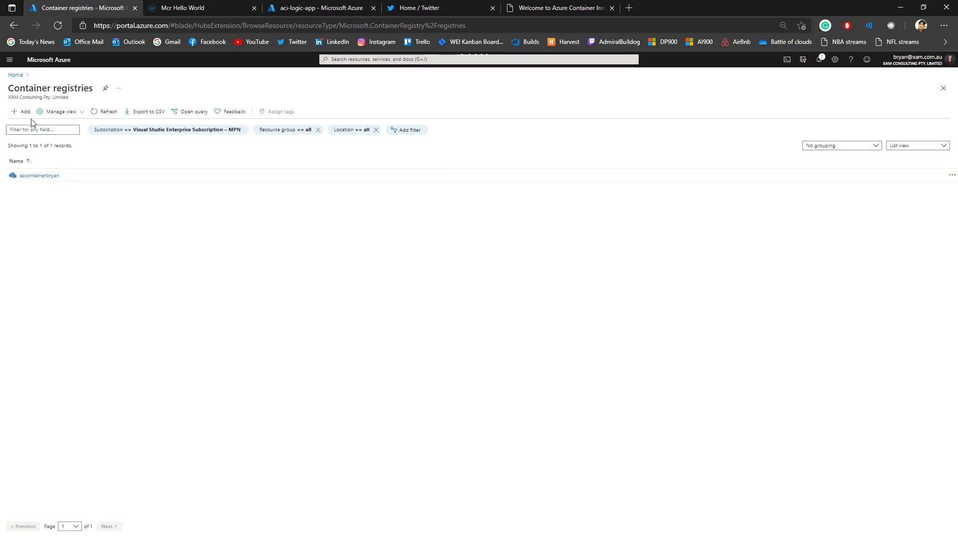
Step: Start a new container registry in the Demo resource group, name it acidemoreg, and keep the Standard SKU
click(21, 111)
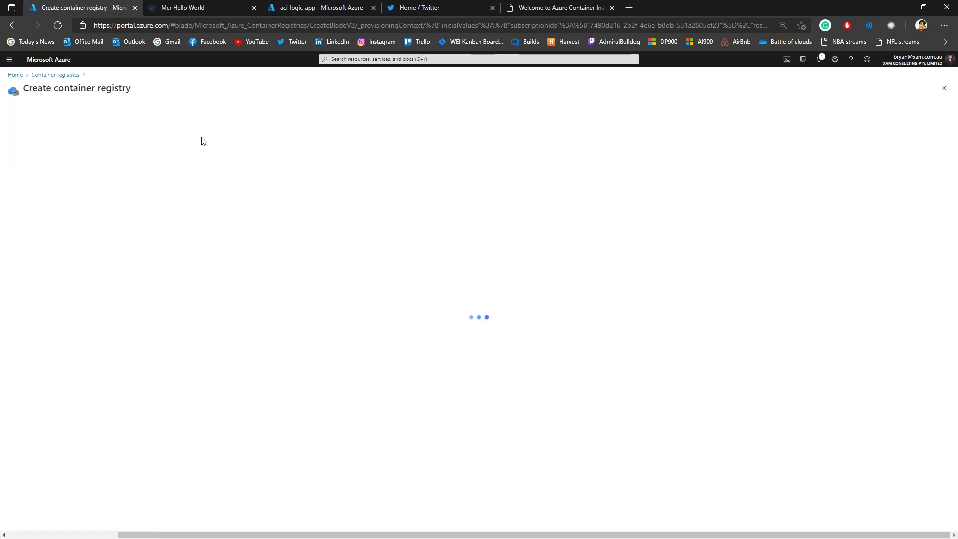
click(168, 205)
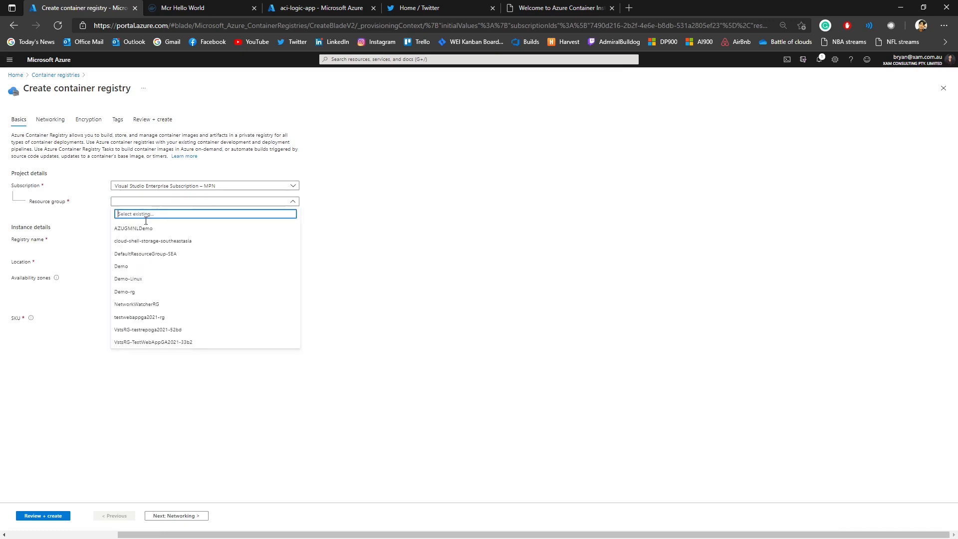
click(138, 270)
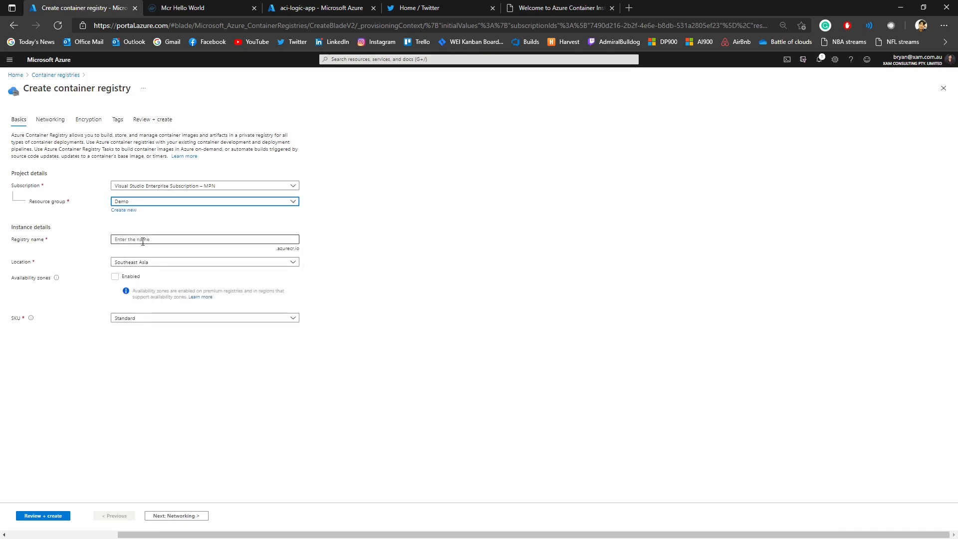
click(143, 242)
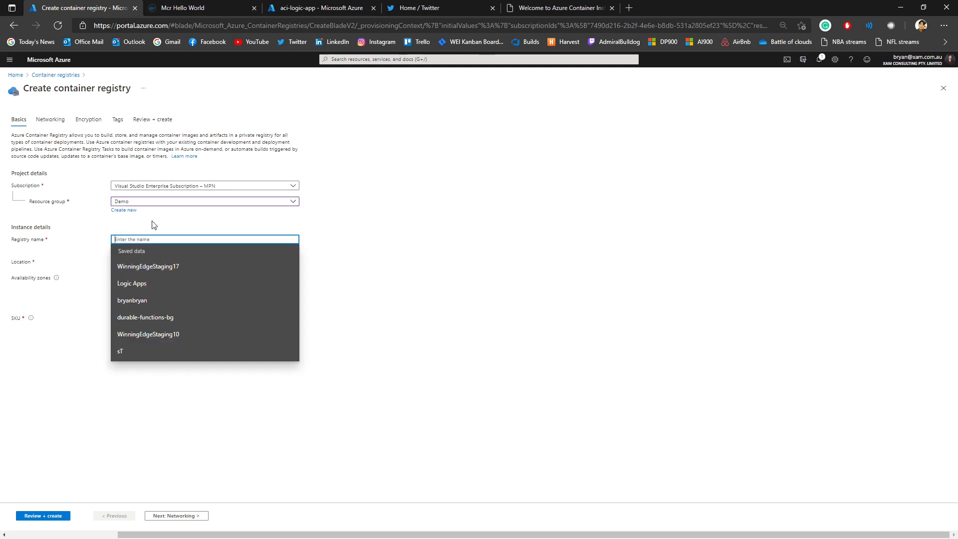
text(ac)
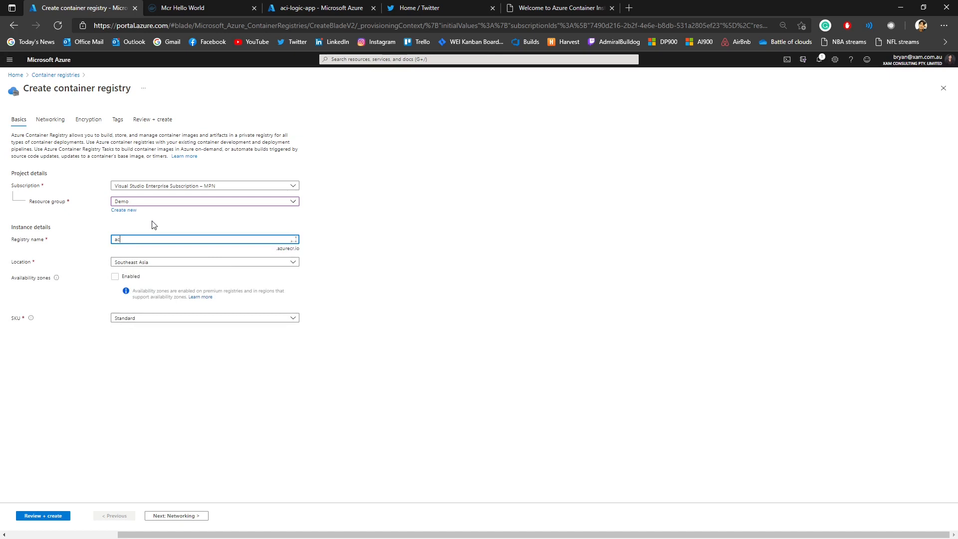
text(idemoreg)
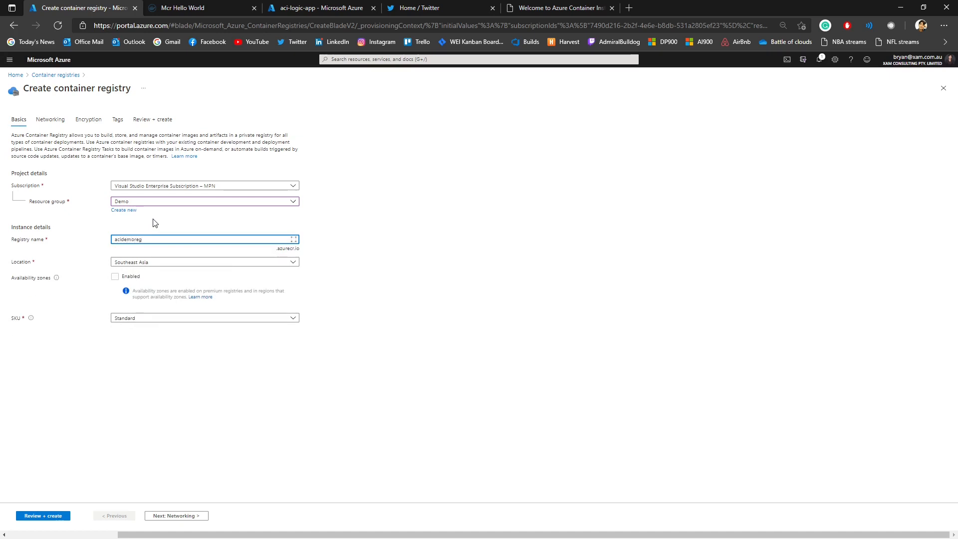
click(155, 223)
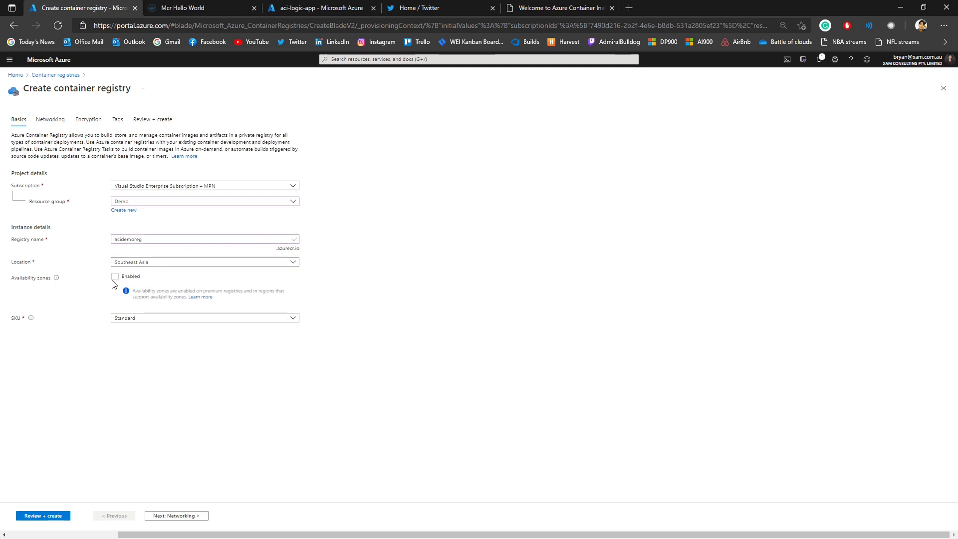
click(143, 320)
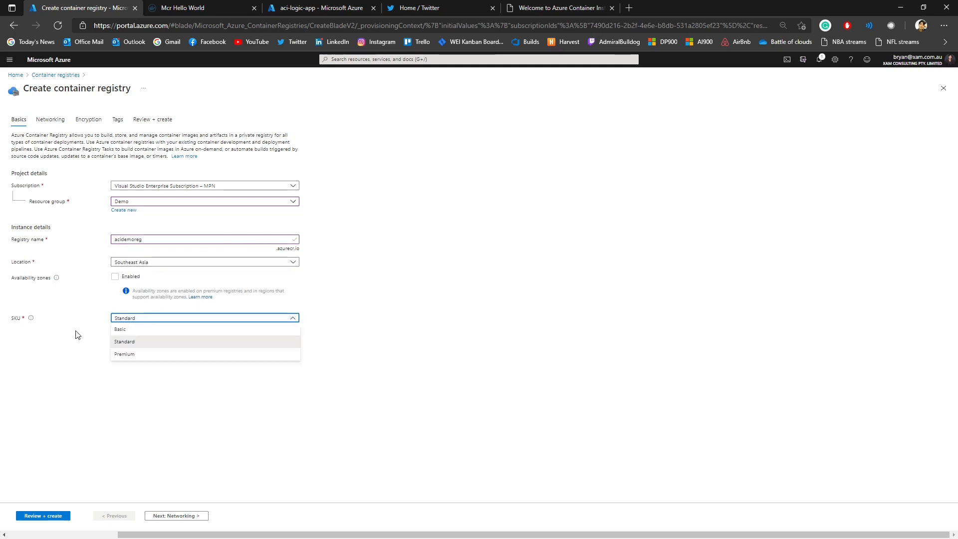
click(73, 335)
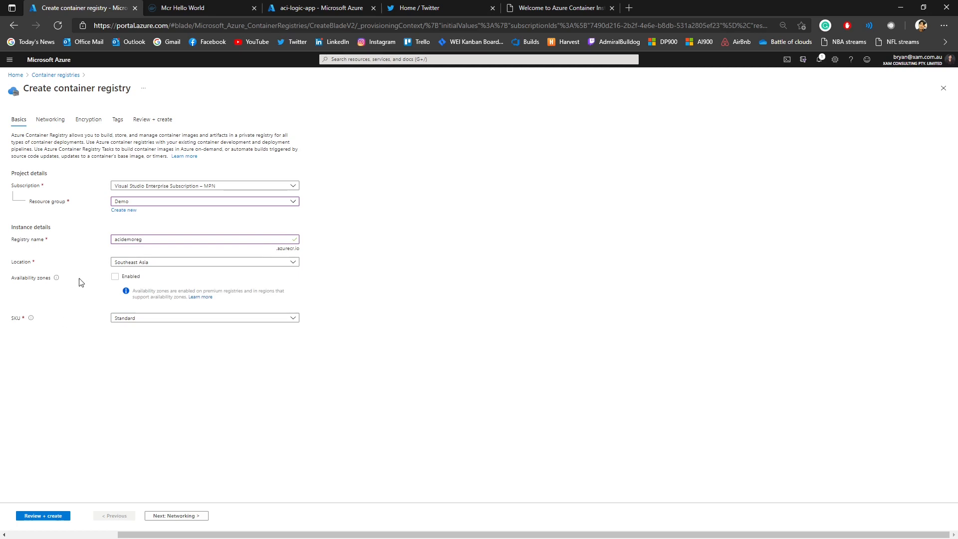
Step: Validate and create the registry, wait for its deployment, and open the new resource's Repositories page
click(33, 517)
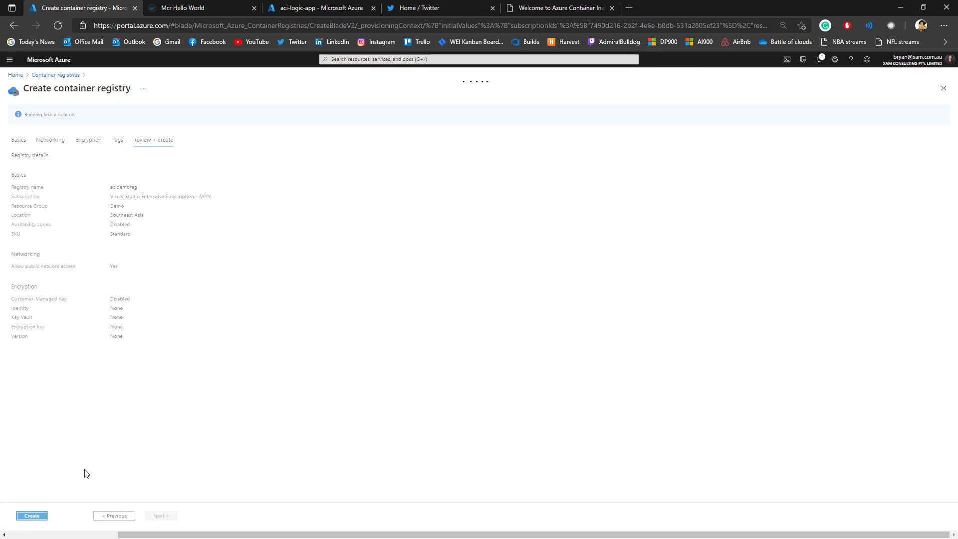
click(32, 517)
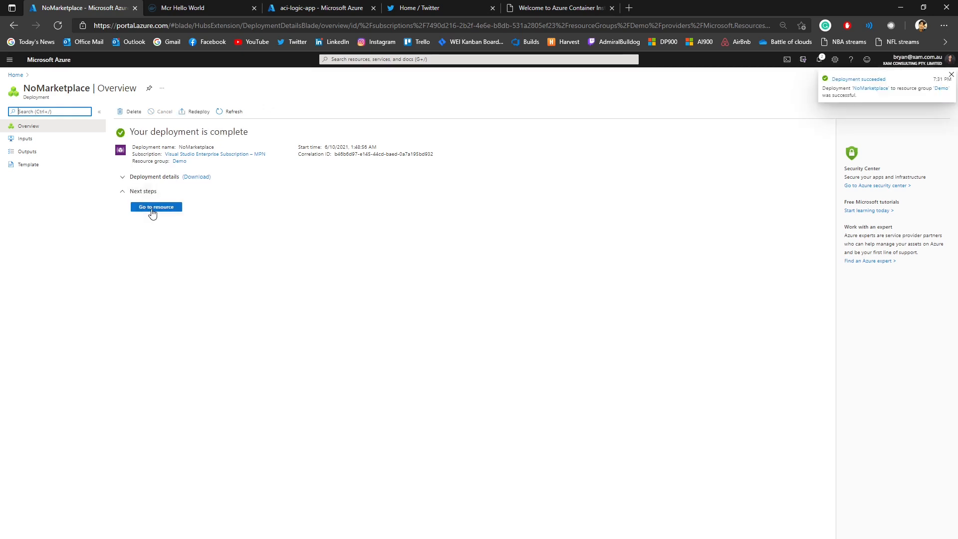
click(149, 214)
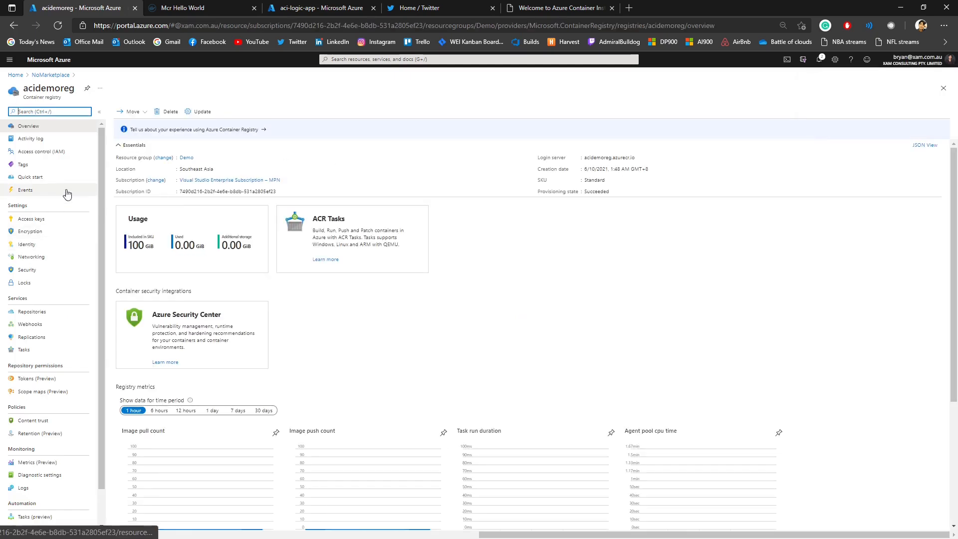
click(30, 312)
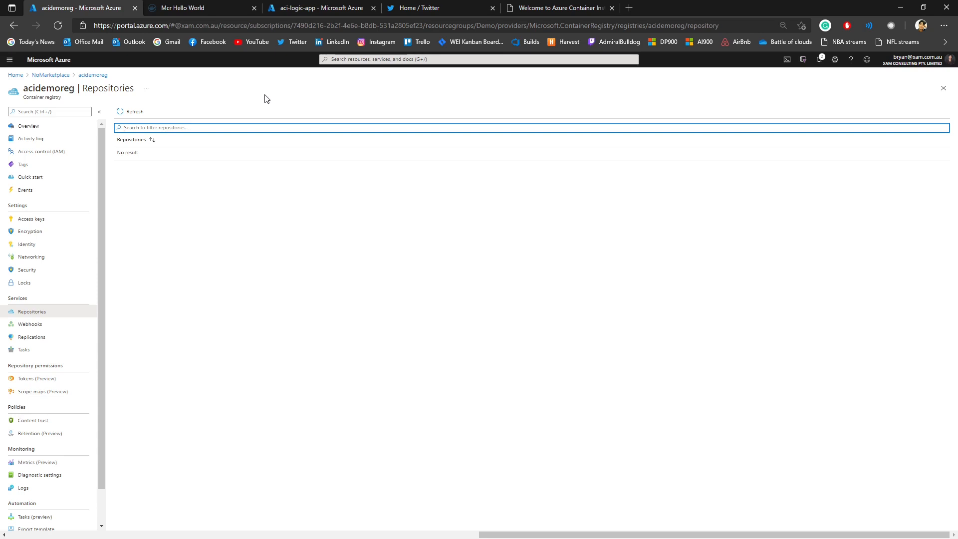
click(689, 99)
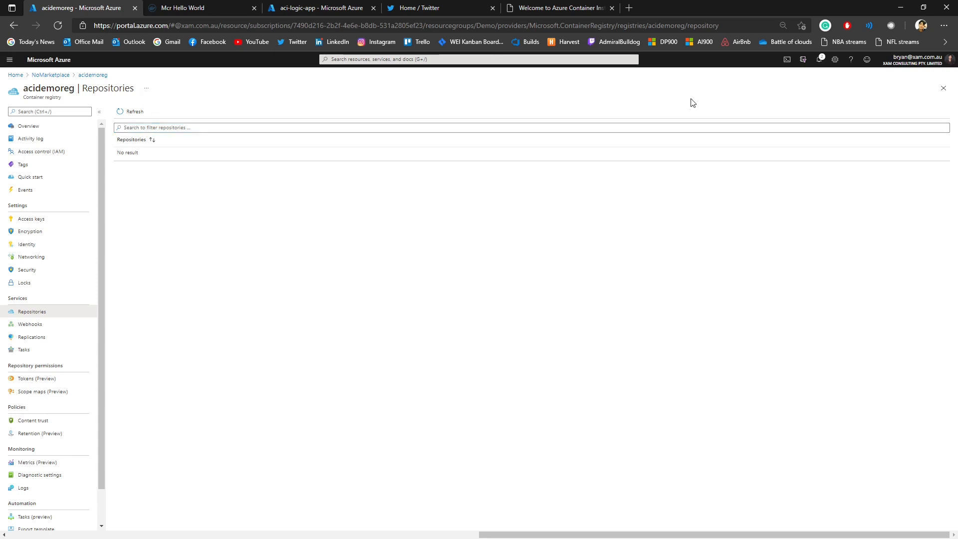
Step: Try to open Cloud Shell and enlarge its pane, and reload the portal page
click(785, 67)
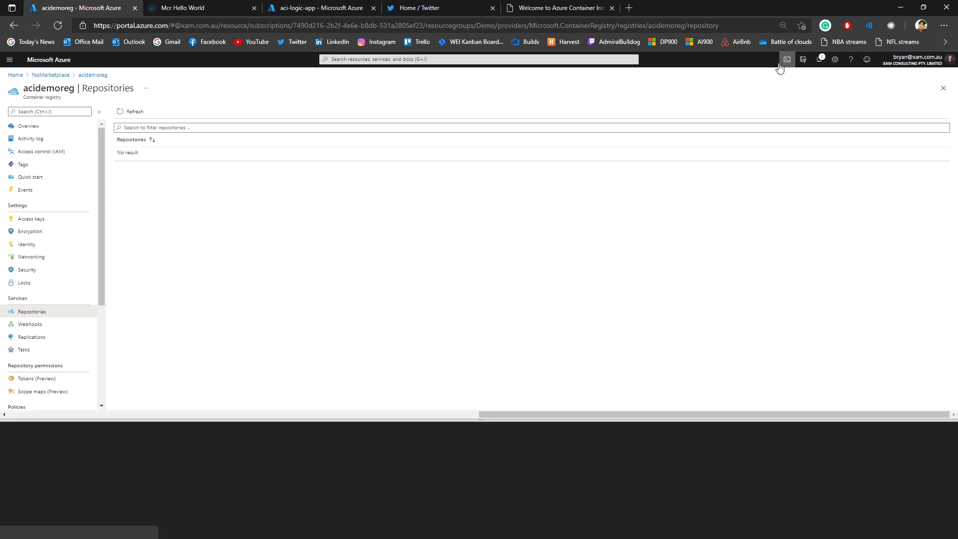
drag(339, 305, 328, 420)
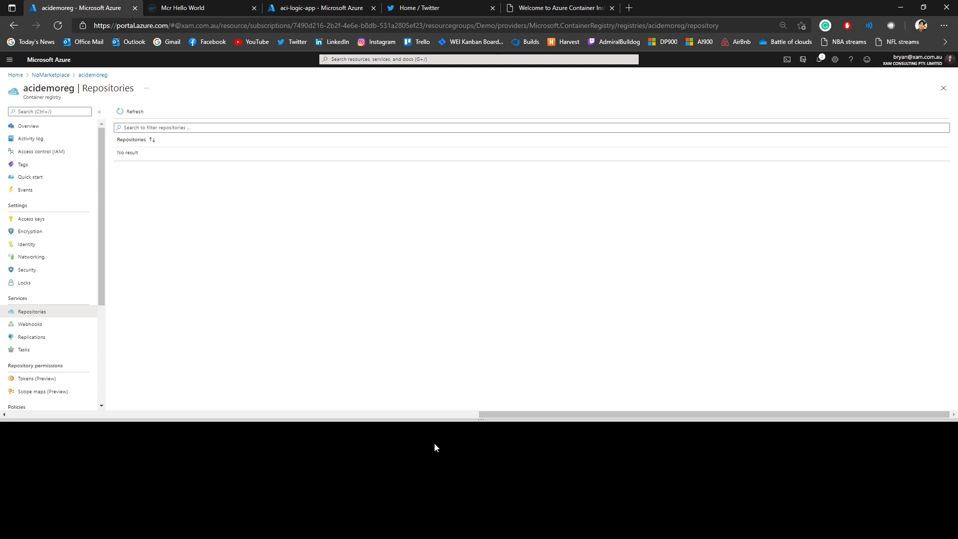
click(465, 417)
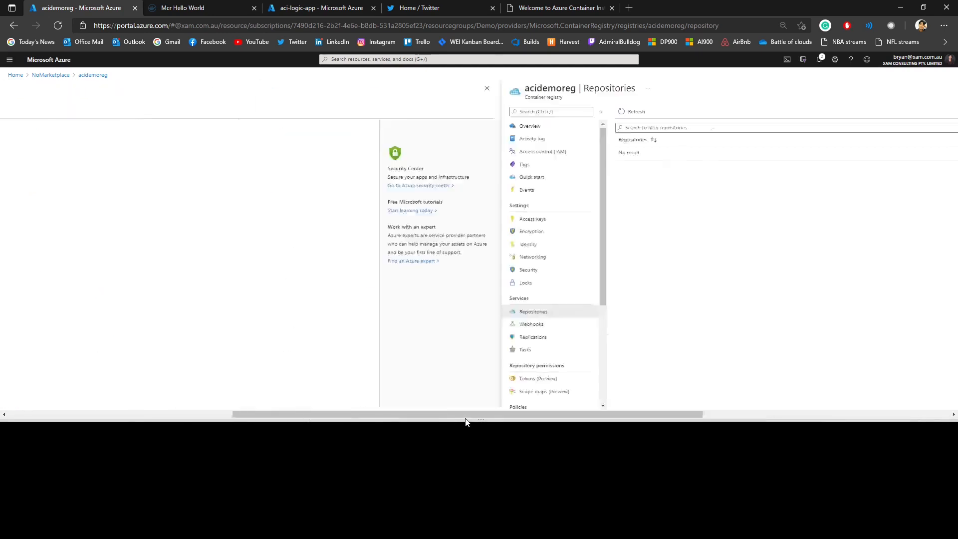
drag(481, 422, 503, 372)
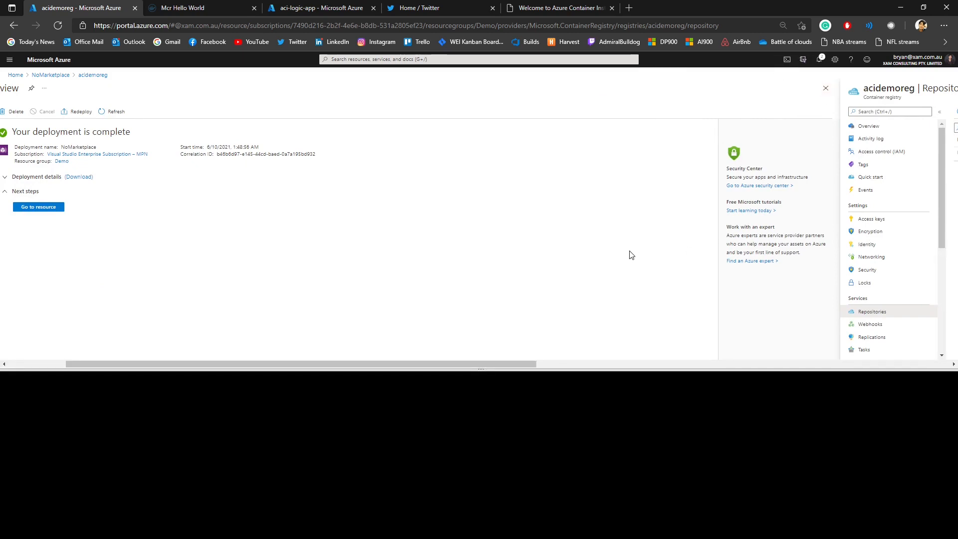
key(F5)
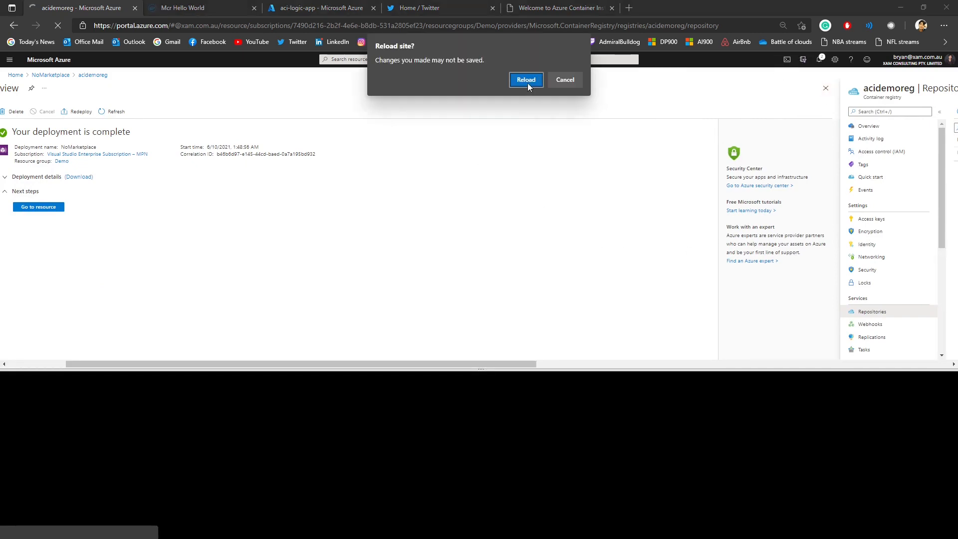
click(526, 81)
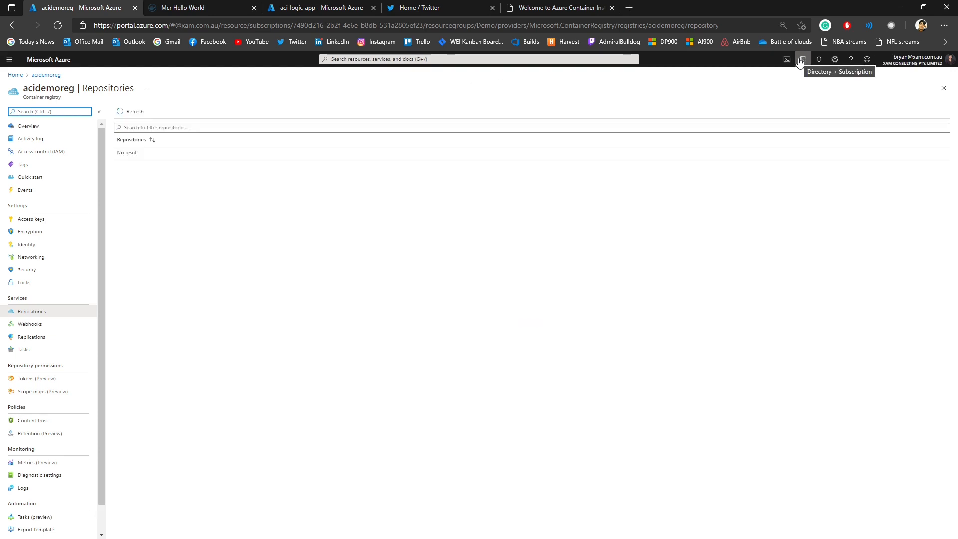
Step: Open Cloud Shell in Bash with a taller pane and restart it to get a connected terminal
click(783, 65)
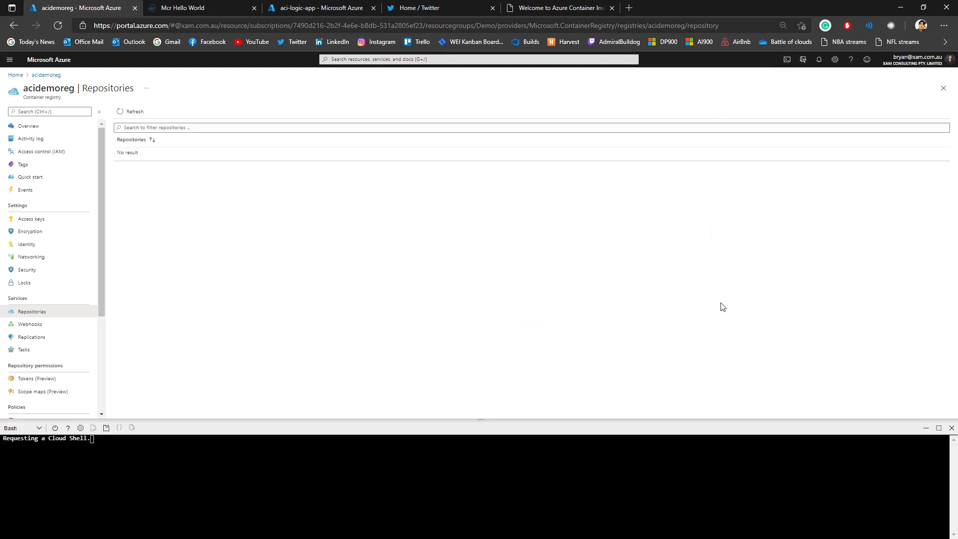
drag(472, 419, 479, 343)
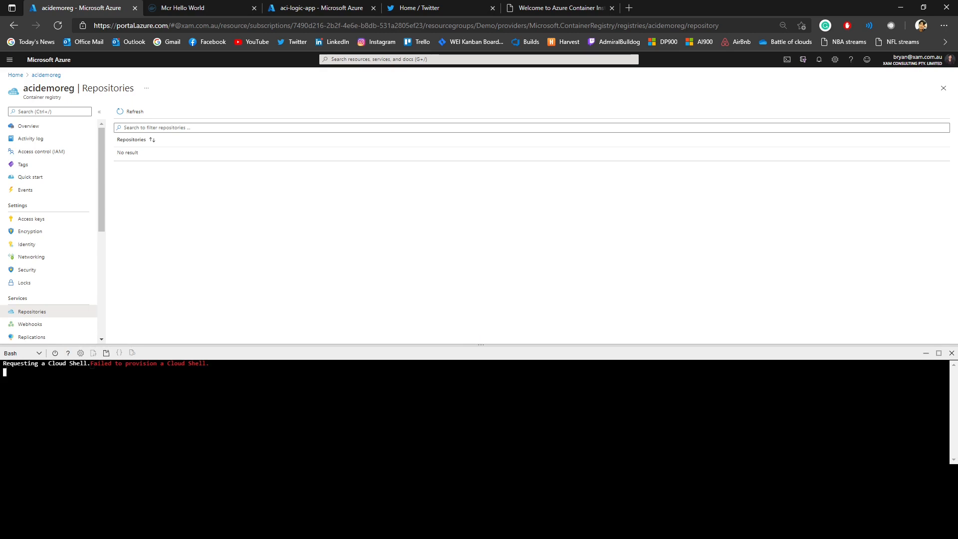
click(788, 60)
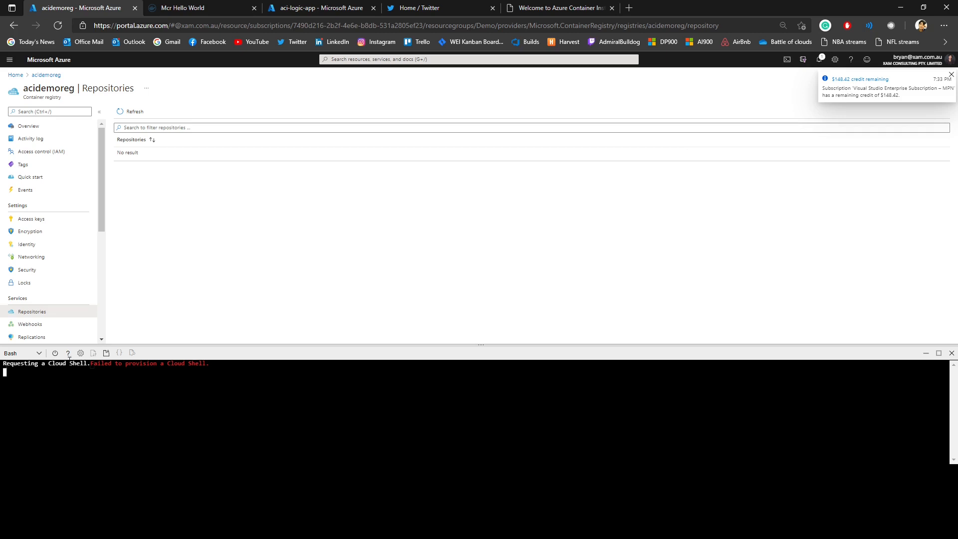
click(55, 353)
click(464, 473)
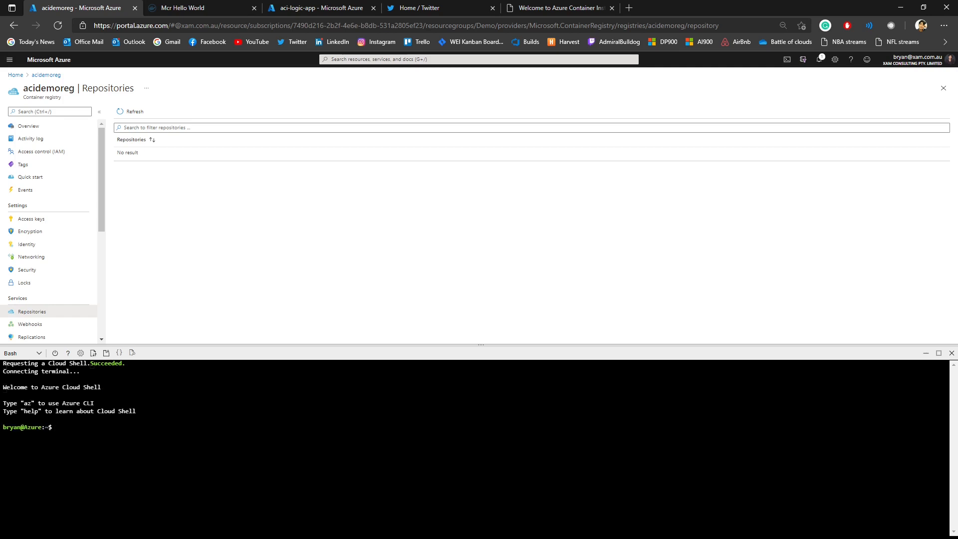
Step: List the home directory's contents in the terminal and change into the aci-helloworld folder
text(ls)
key(Return)
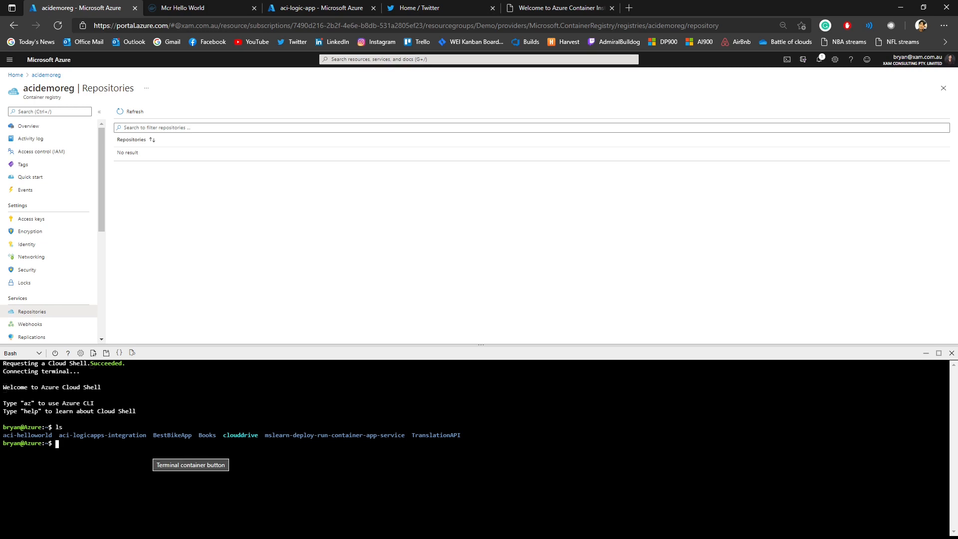
drag(3, 435, 52, 435)
click(57, 444)
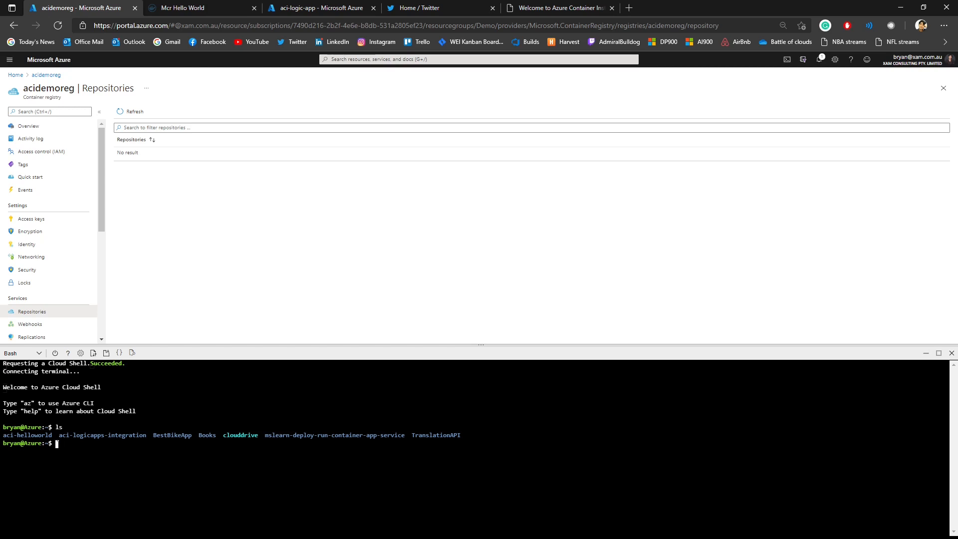
text(cd aci-hel)
key(Tab)
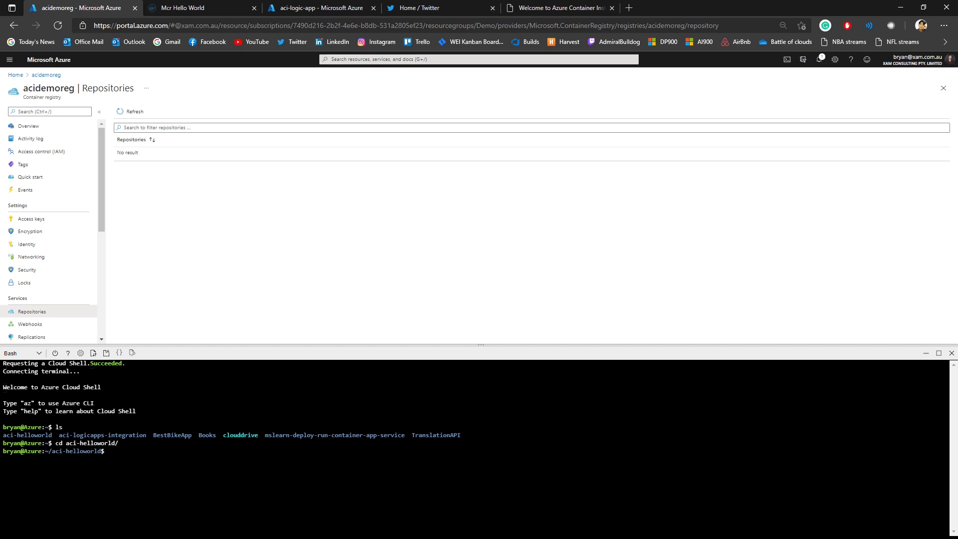
Step: Open the aci-helloworld folder in the Cloud Shell editor with "code ." and enlarge the pane to show its files
text(code .)
key(Return)
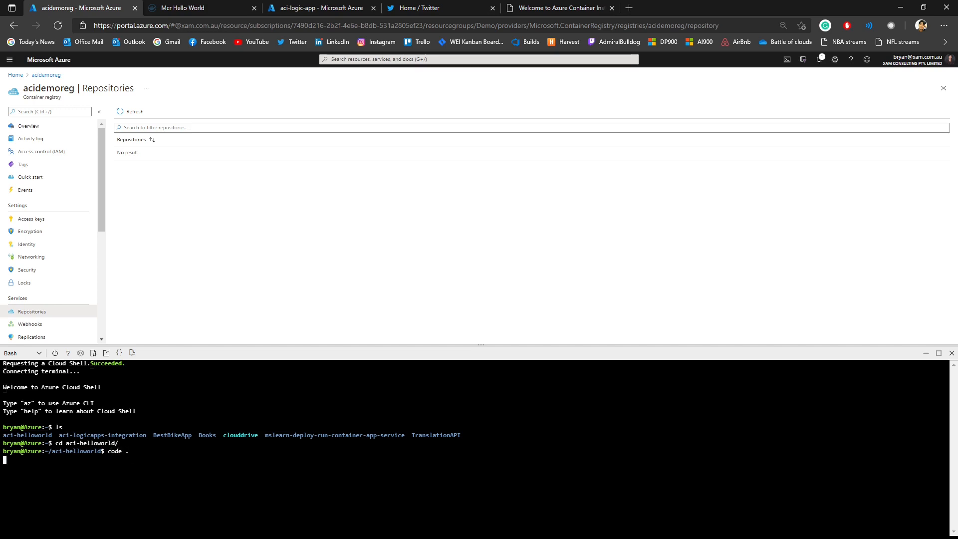
drag(314, 344, 321, 116)
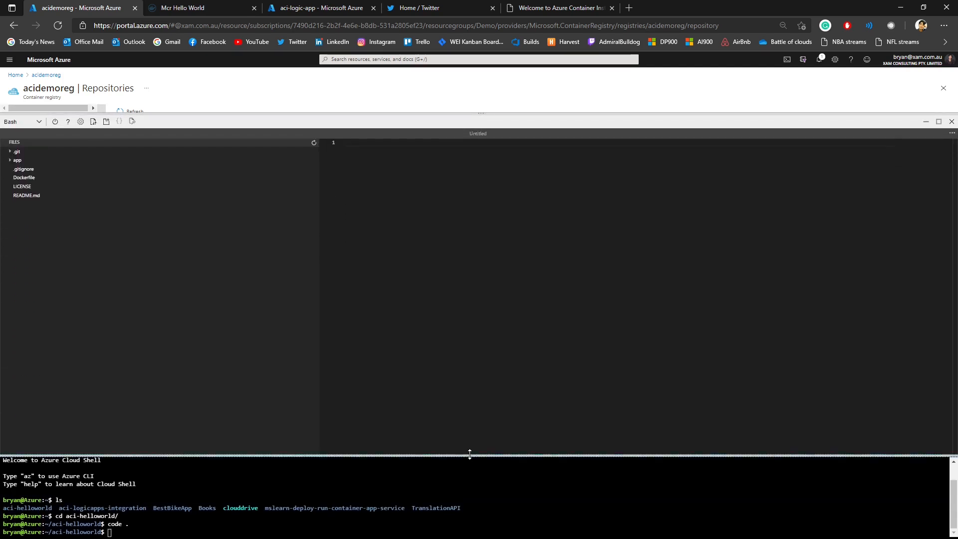
Step: Expand the app folder in the editor, view package.json and index.js, and adjust the split between editor and terminal
drag(470, 454, 471, 342)
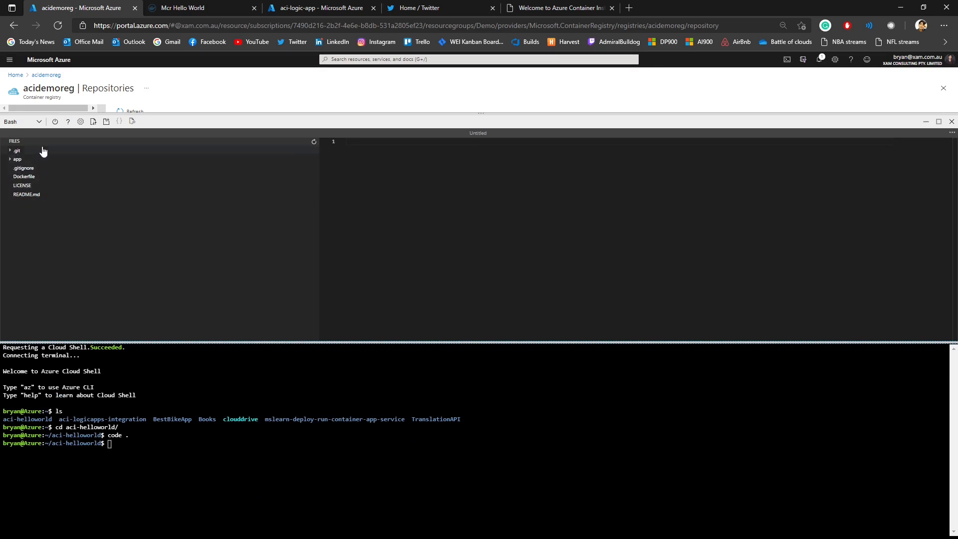
click(14, 159)
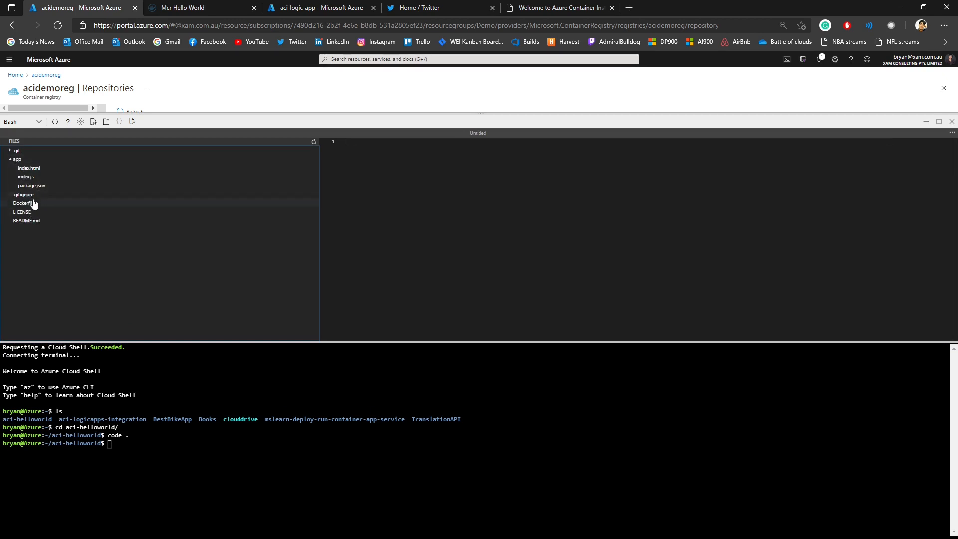
click(47, 186)
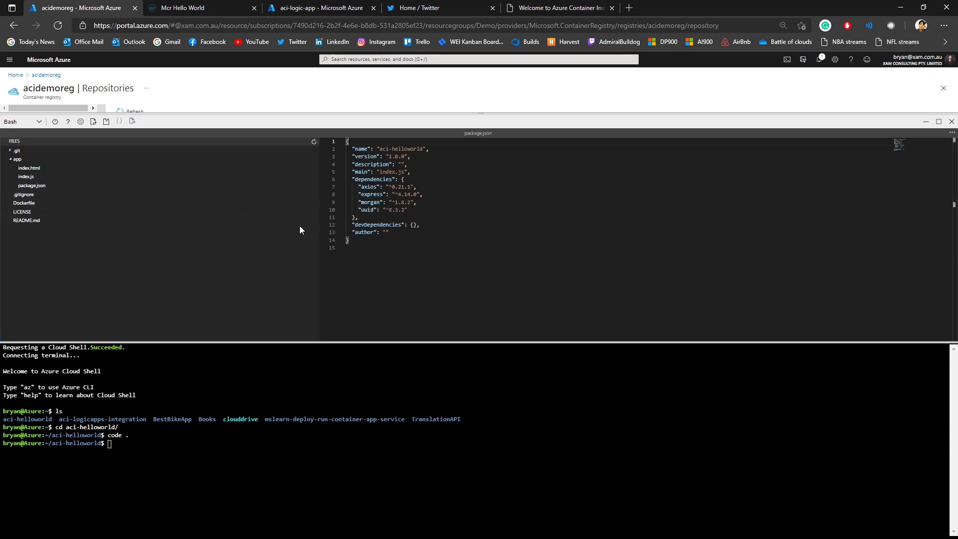
click(55, 177)
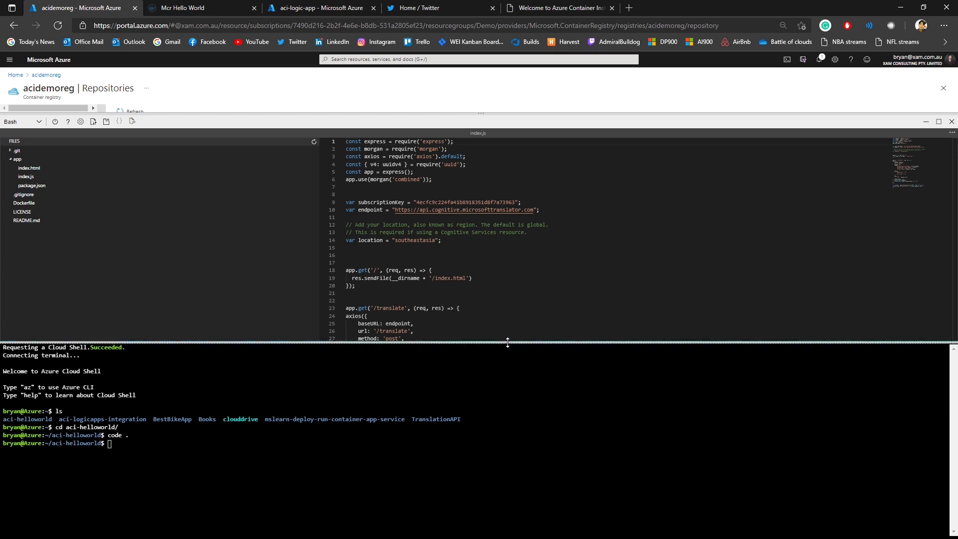
drag(514, 343, 513, 396)
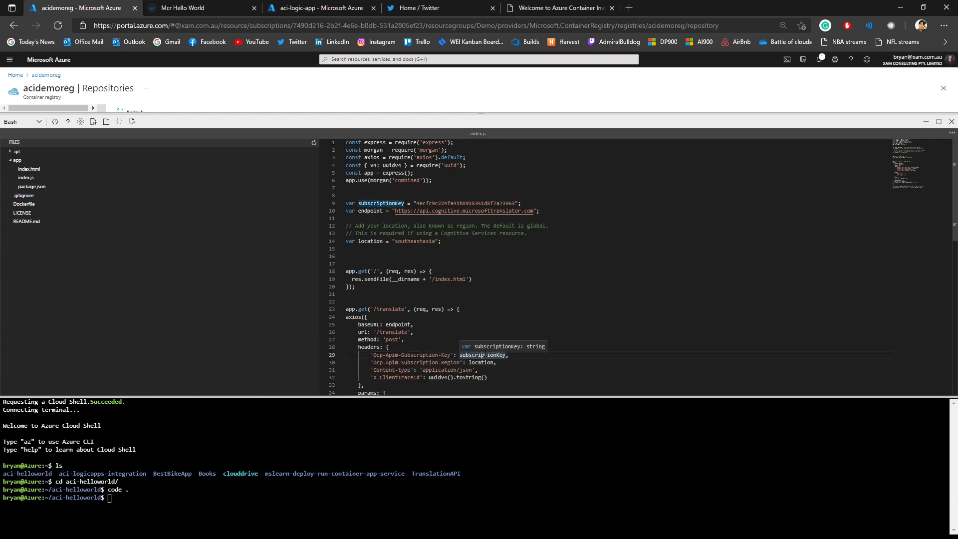
Step: Examine the translator key, endpoint and location variables and the root and /translate routes in index.js
scroll(479, 319, down, 2)
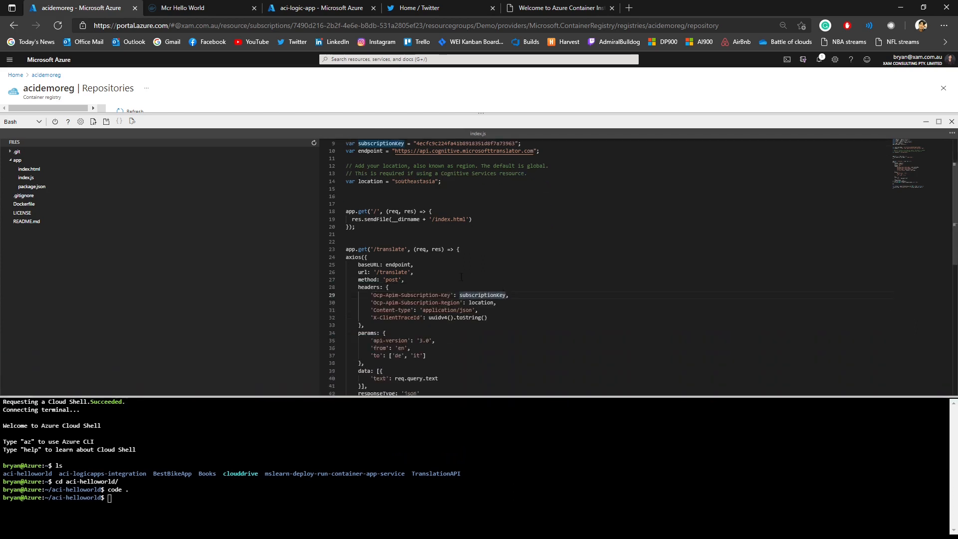
scroll(461, 276, up, 2)
click(415, 222)
click(385, 206)
scroll(372, 245, down, 1)
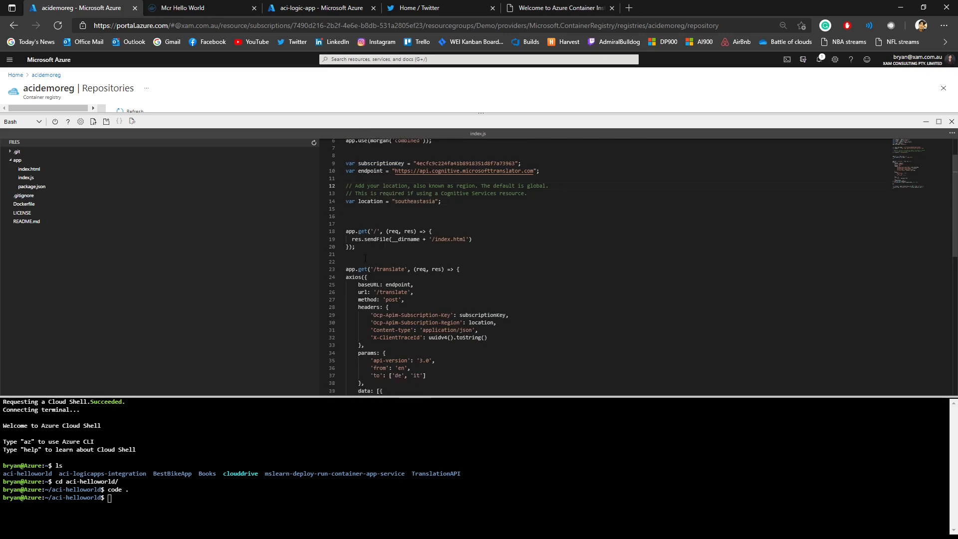
double_click(393, 269)
scroll(451, 262, down, 1)
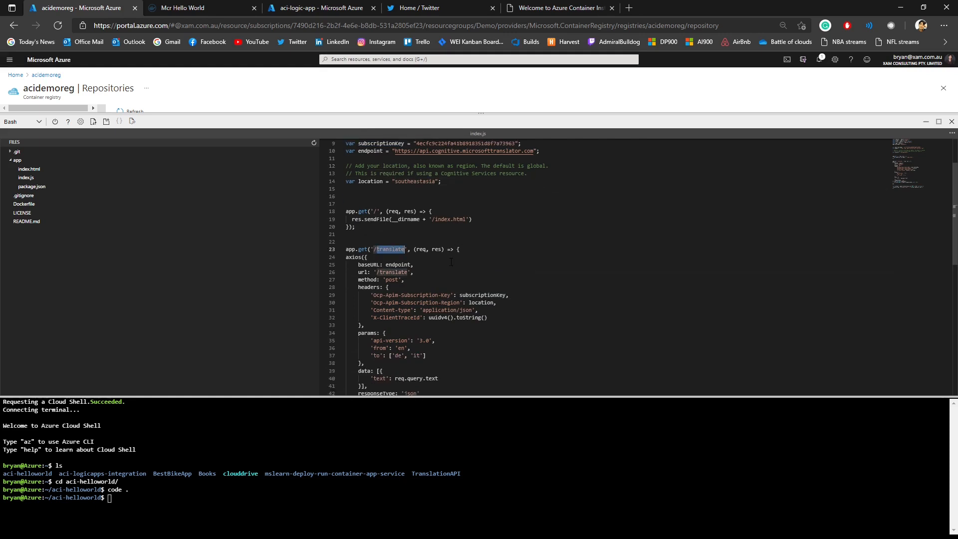
scroll(451, 262, up, 2)
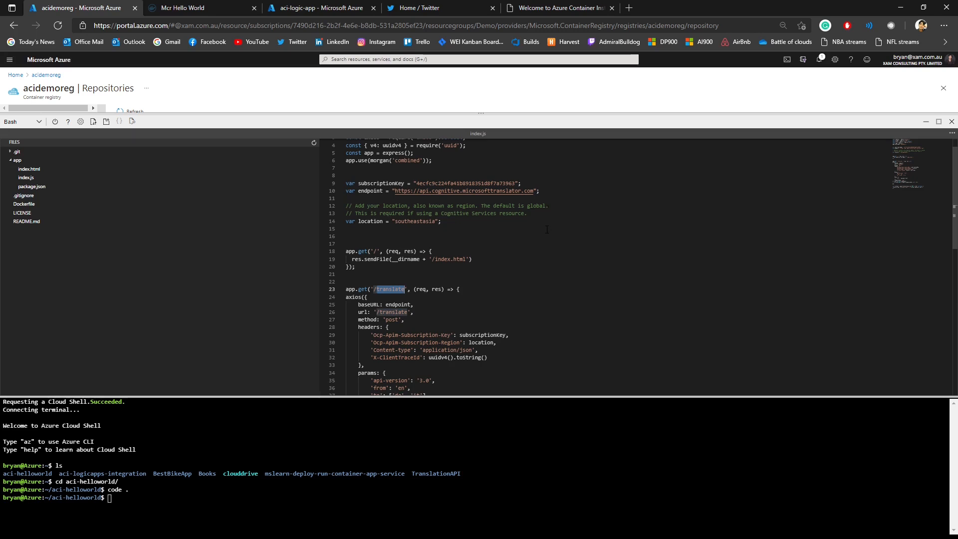
scroll(520, 253, down, 3)
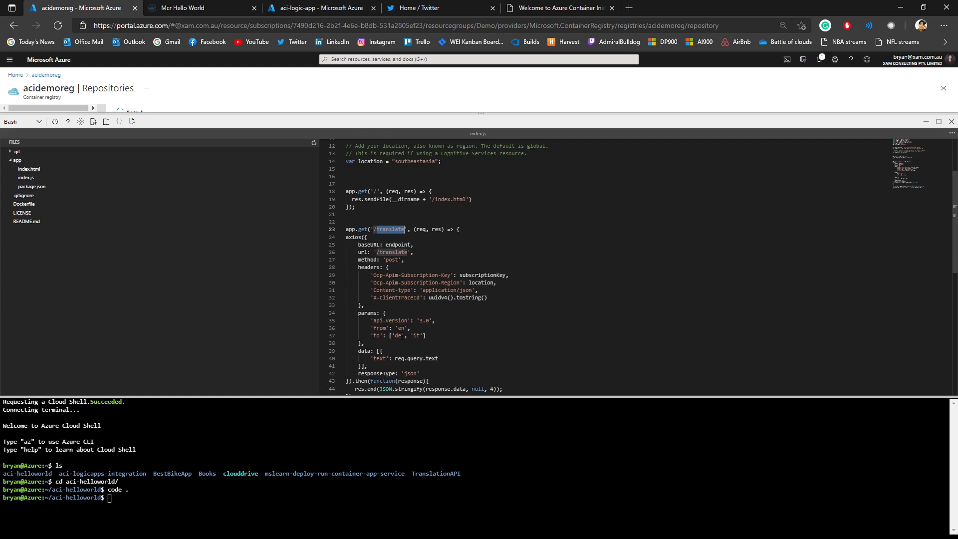
scroll(485, 274, up, 3)
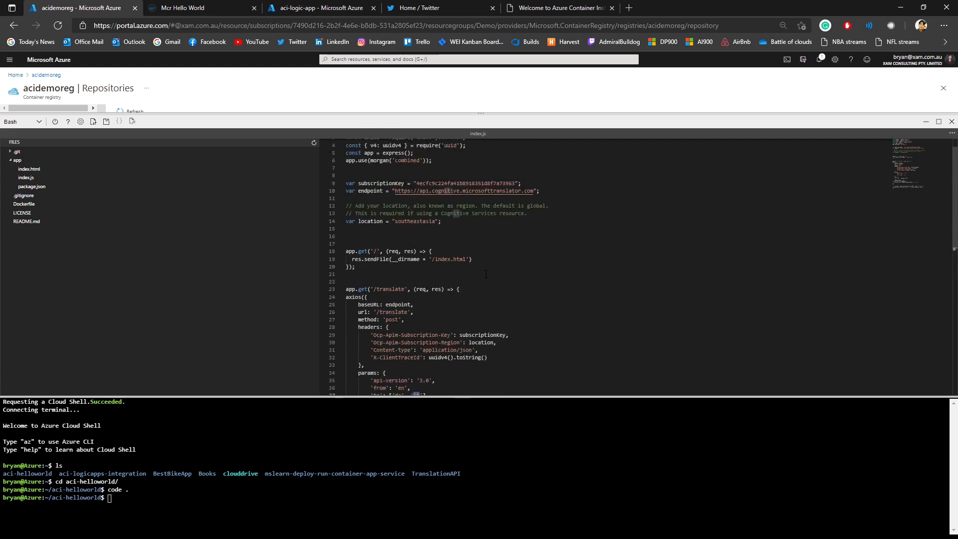
scroll(486, 273, up, 1)
click(482, 269)
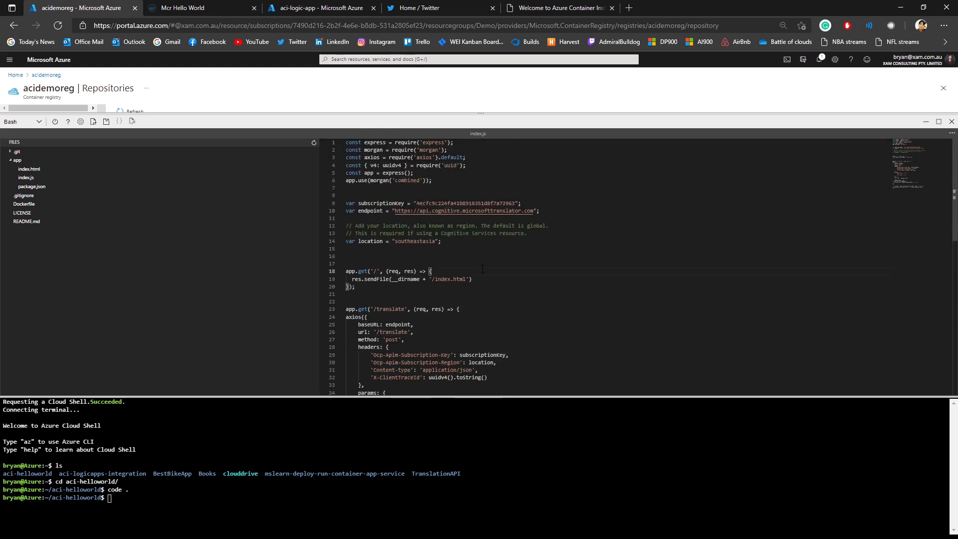
drag(481, 188, 488, 337)
click(489, 346)
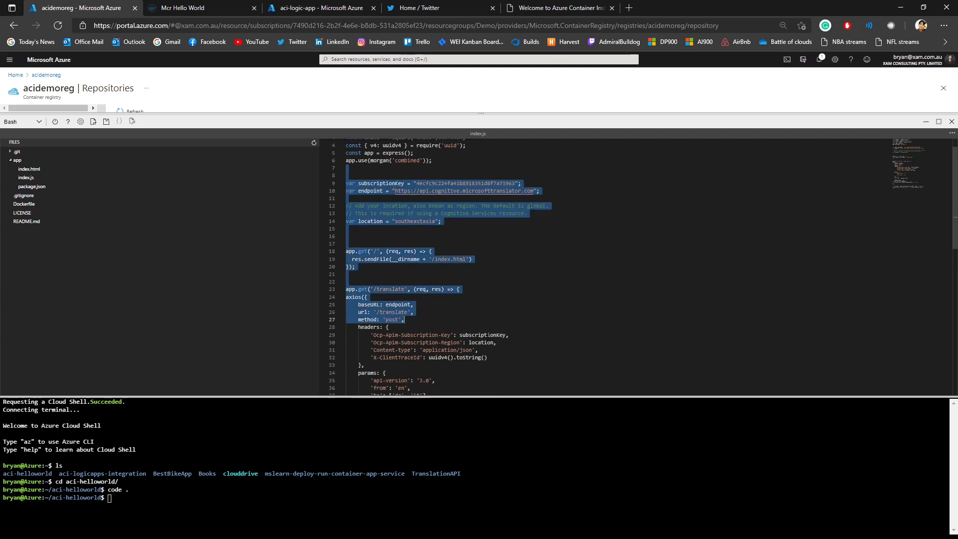
scroll(479, 339, down, 5)
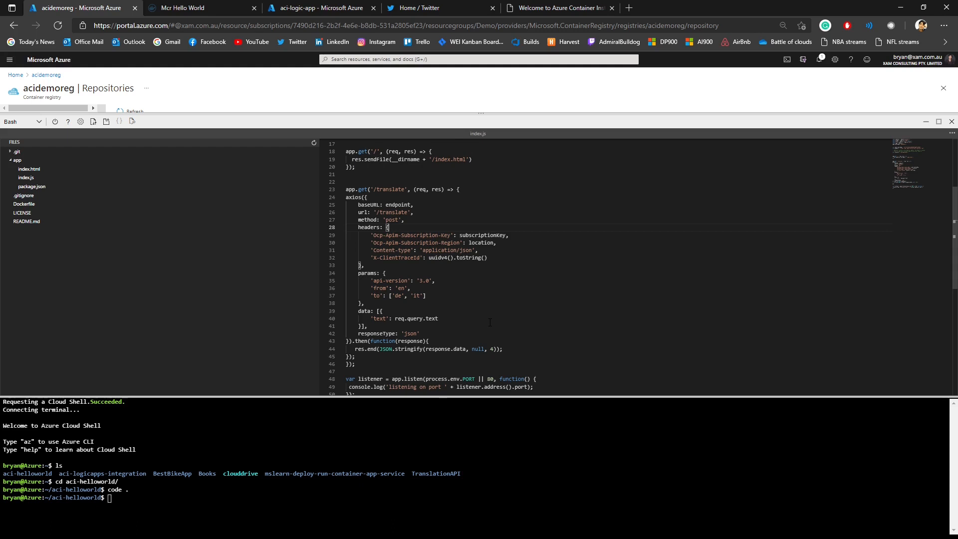
Step: Examine the /translate route's axios request, its response handling and the port listener at the end of index.js
click(394, 192)
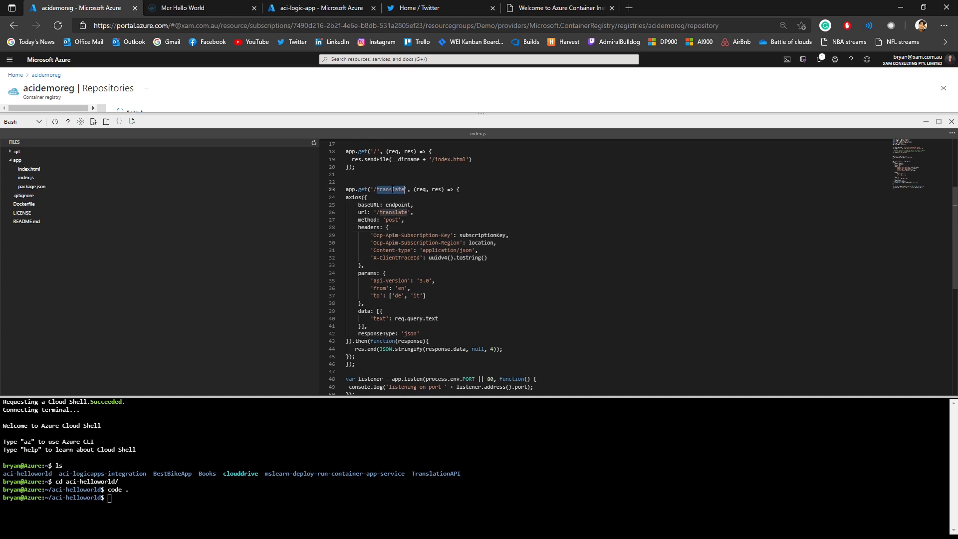
click(513, 194)
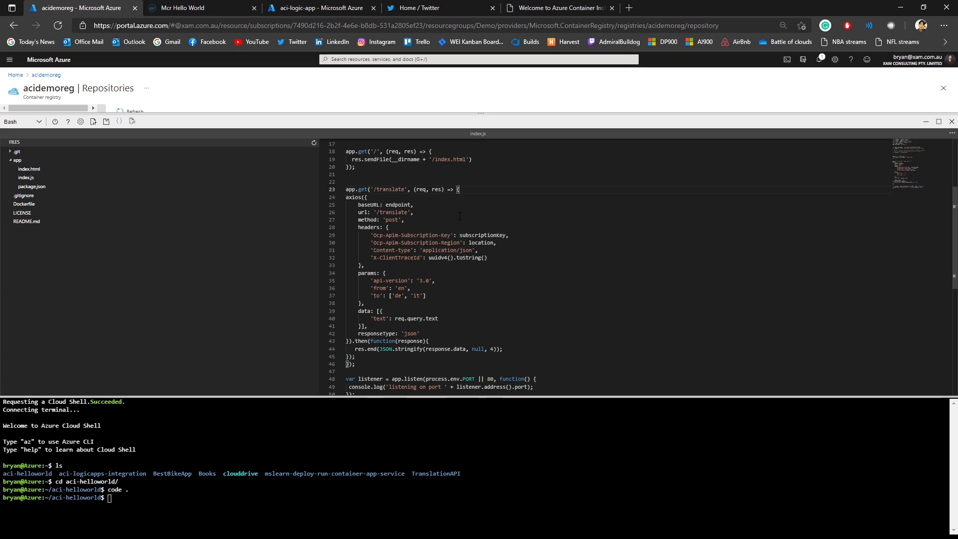
scroll(459, 216, down, 3)
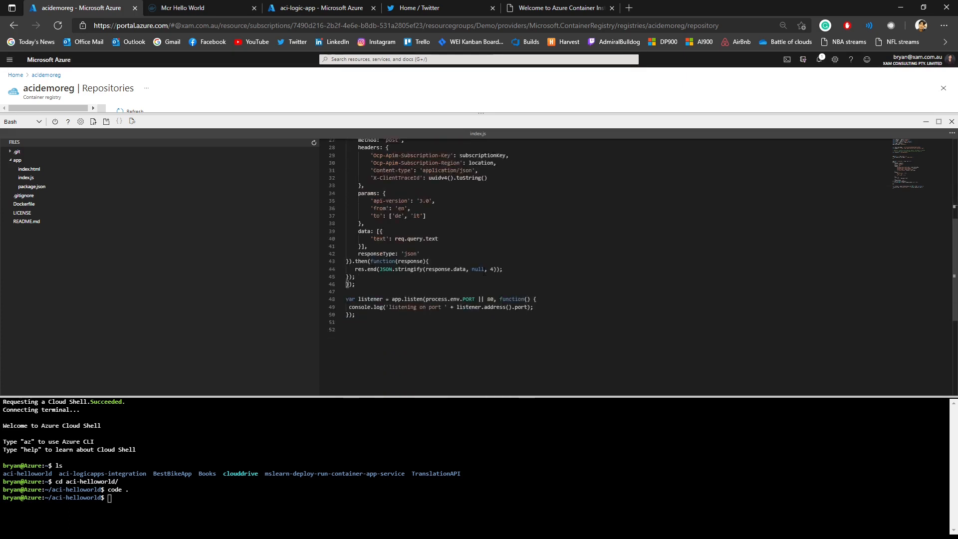
scroll(459, 215, up, 3)
key(Down)
key(Down)
key(Down)
key(Down)
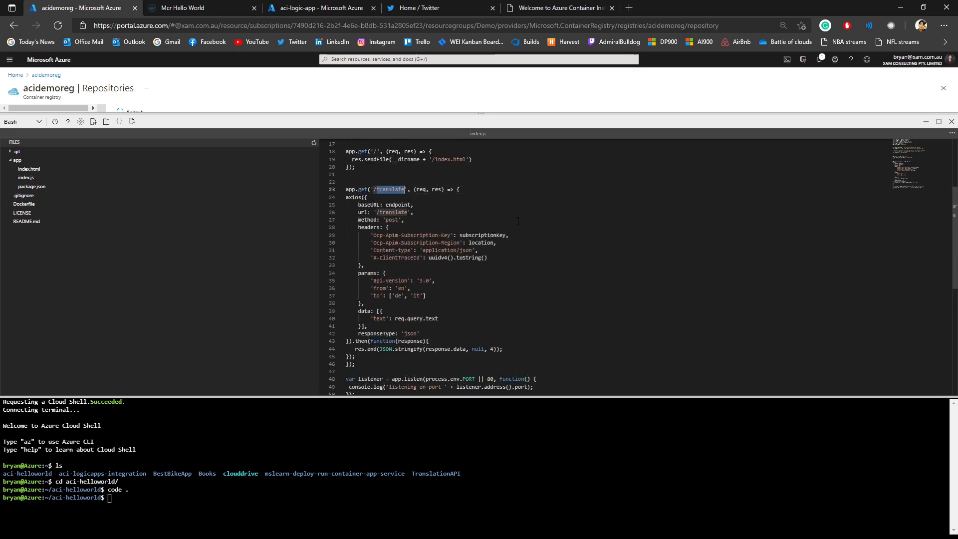
scroll(508, 233, down, 2)
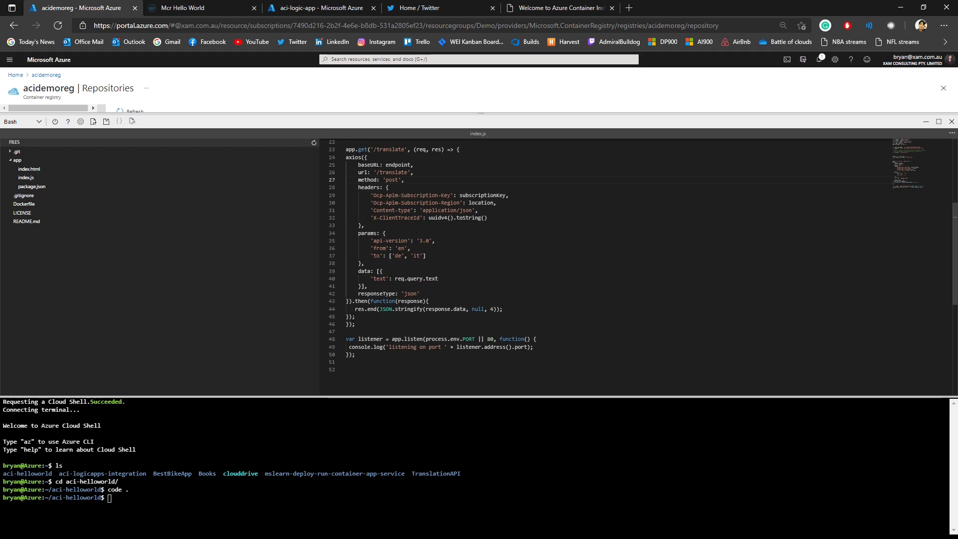
click(349, 316)
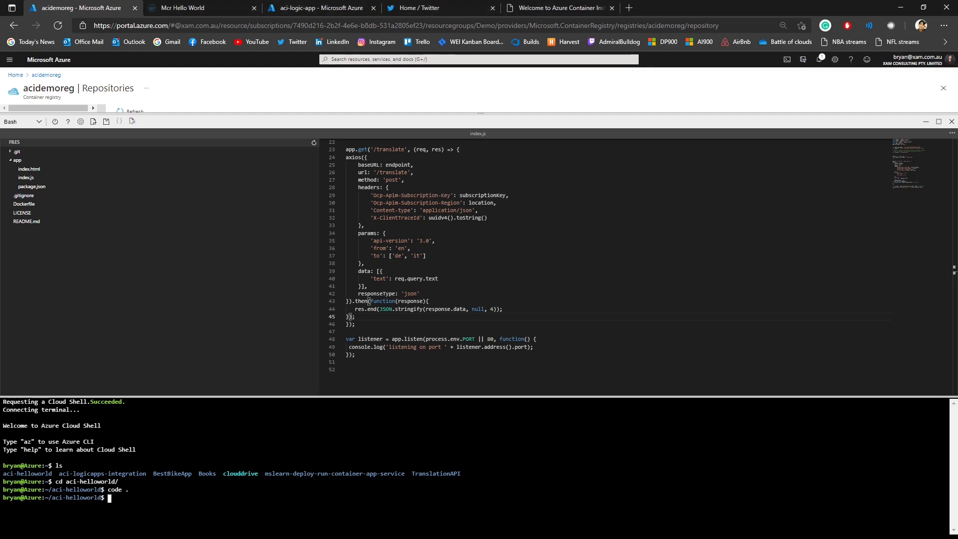
Step: Begin the terminal command with "az acr build --image demo/translation-api:v1"
text(az acr)
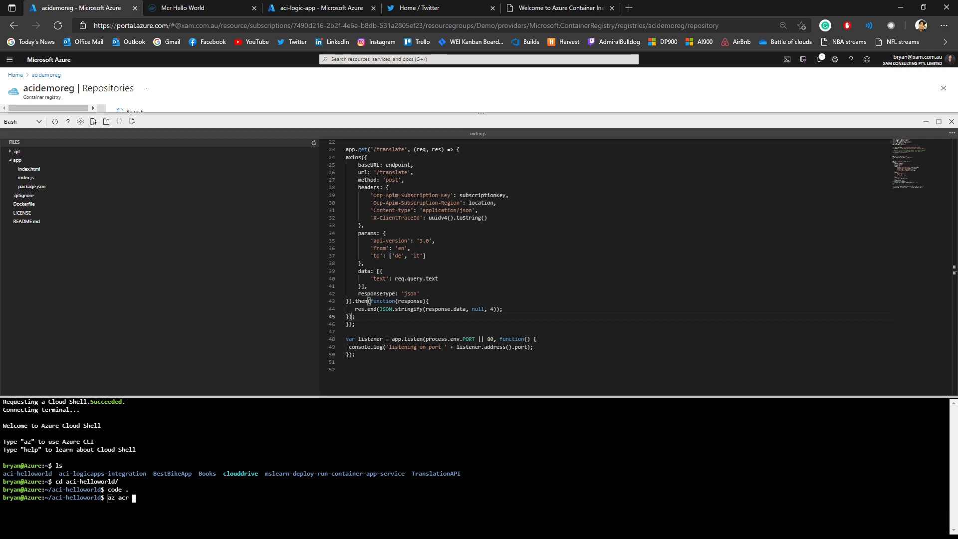
text(build)
text(--)
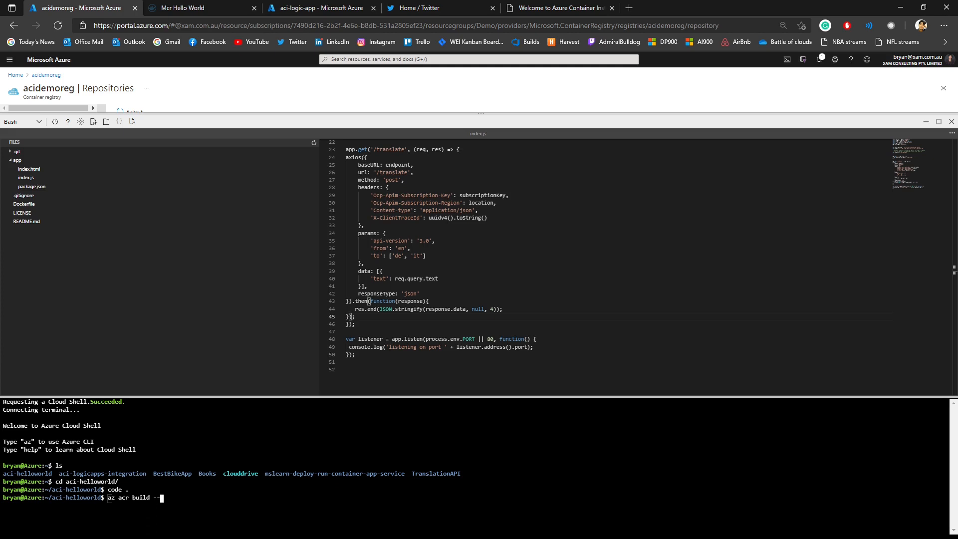
text(image demo/t)
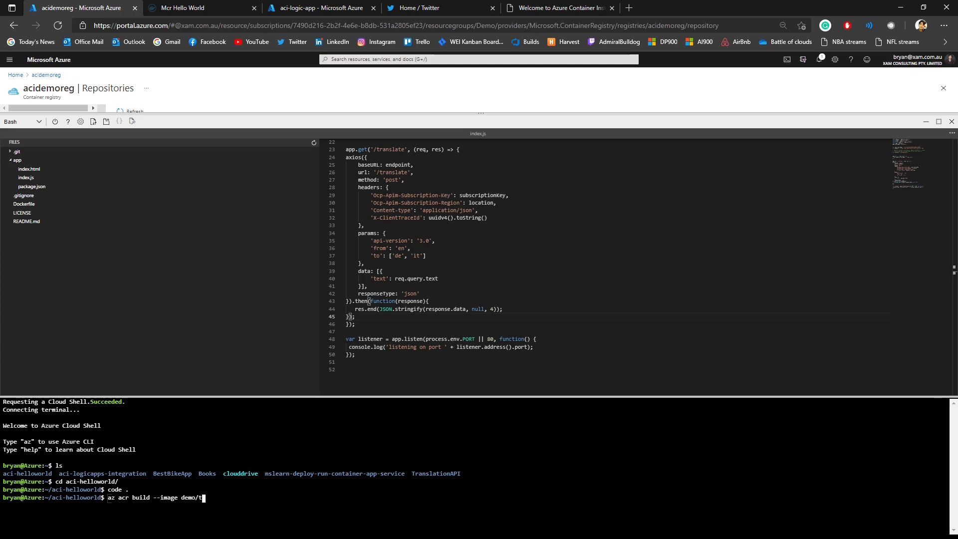
text(ranslation-api)
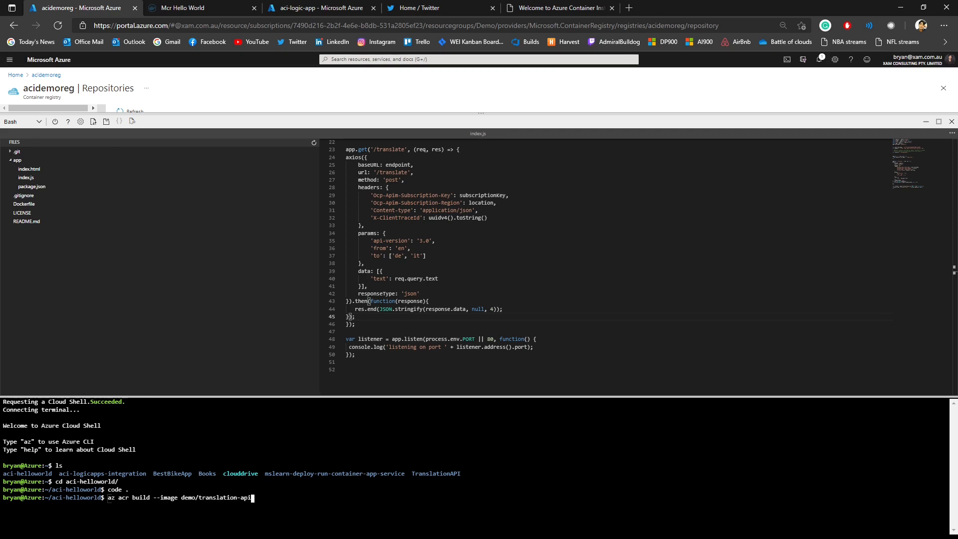
text(:v1 --registryac)
Step: Complete the build command with "--registry acidemoreg --file Dockerfile ." without running it
key(BackSpace)
key(BackSpace)
text(aci)
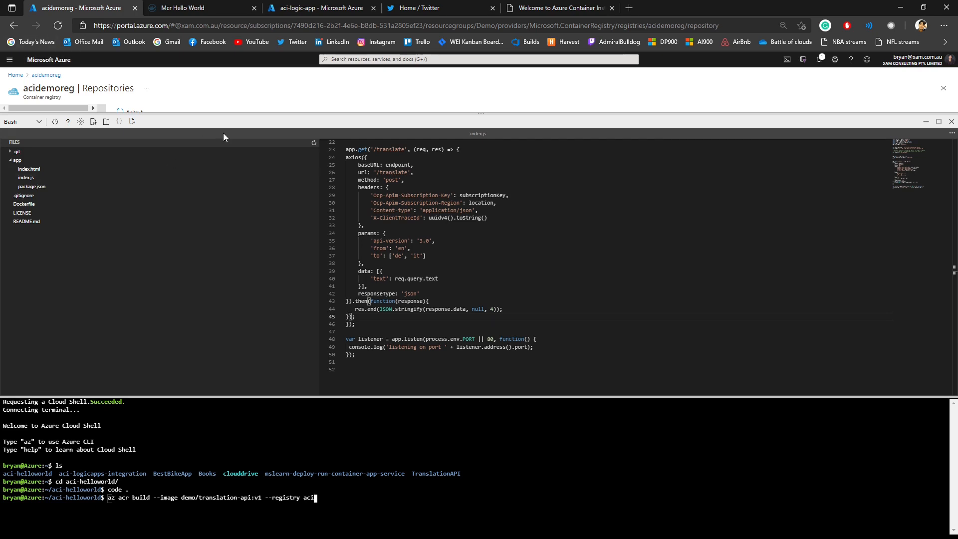
text(demor)
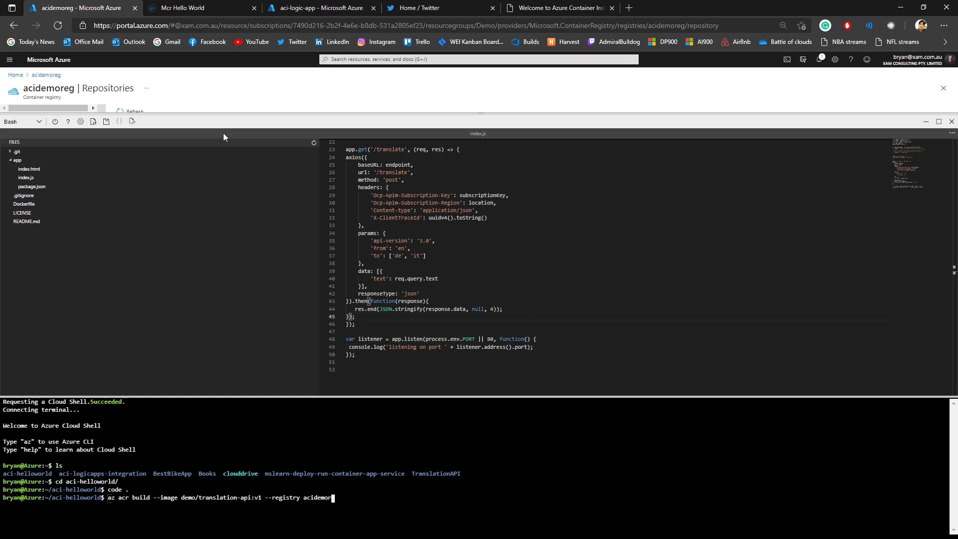
text(eg --file Dockerfile .)
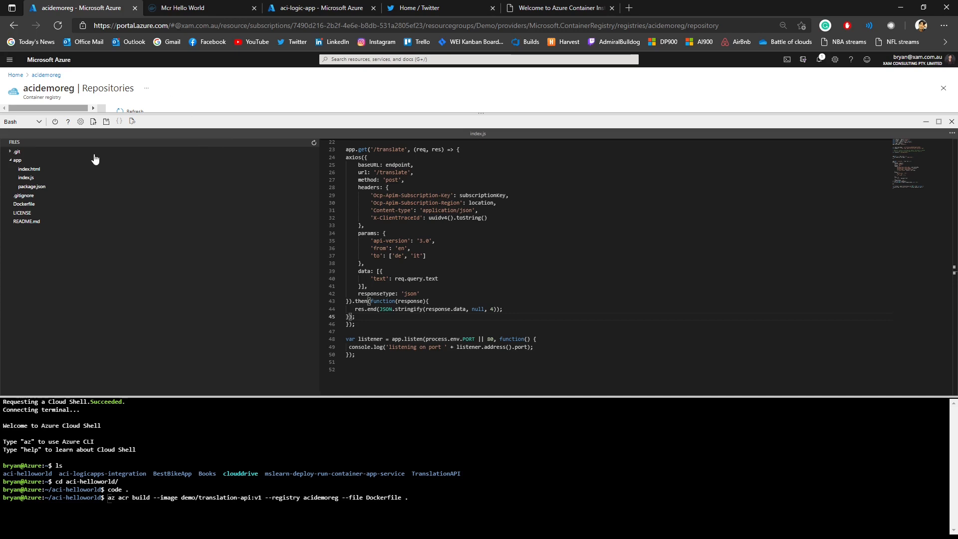
Step: Open the Dockerfile in the editor and examine its base image, copy, working directory, npm install and start command lines
click(62, 204)
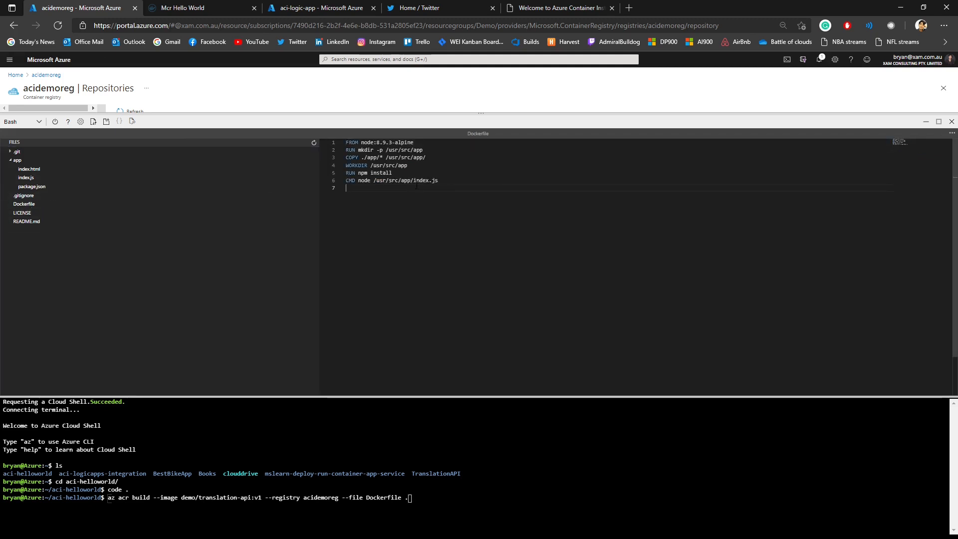
click(451, 144)
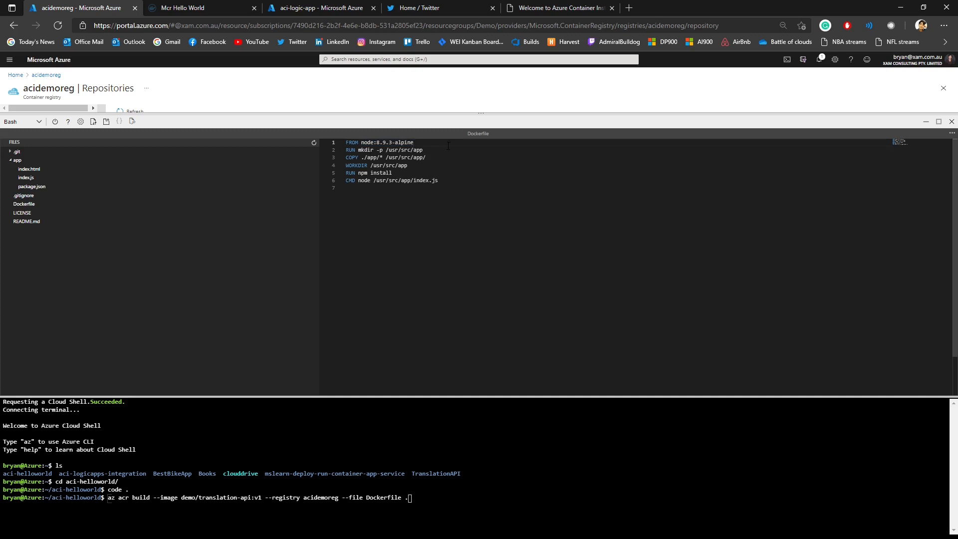
drag(441, 160, 359, 172)
click(429, 159)
click(428, 160)
click(420, 166)
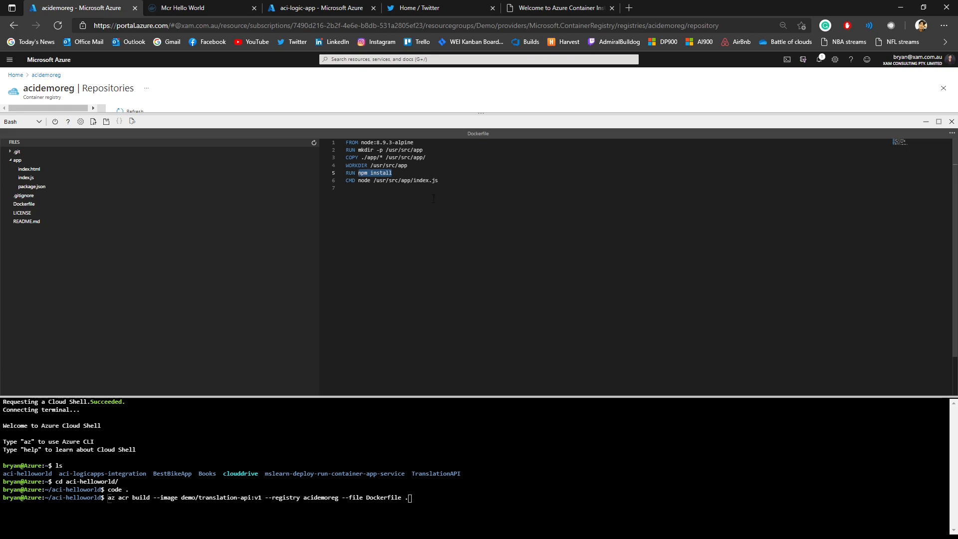
drag(447, 182, 346, 180)
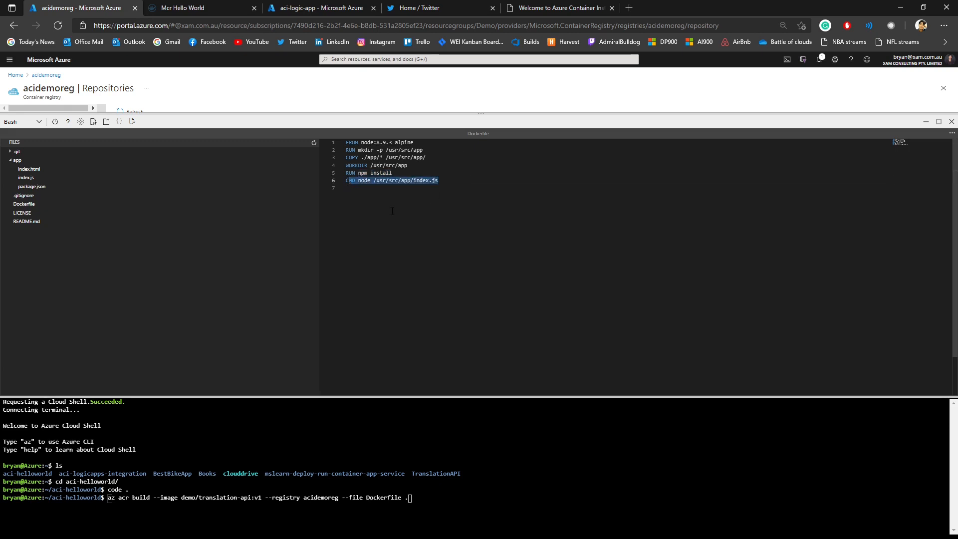
click(396, 210)
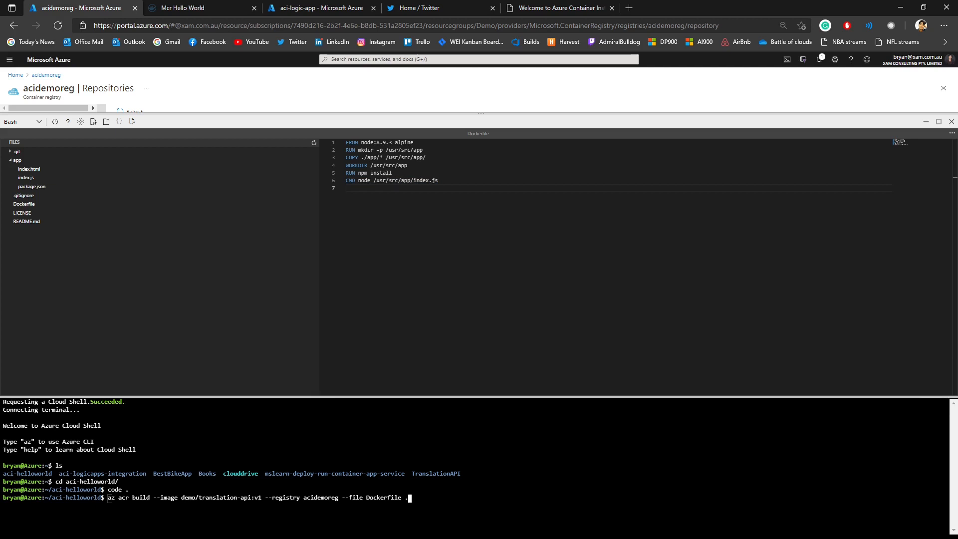
Step: Run the entered az acr build command, then lower the Cloud Shell pane and refresh the acidemoreg repositories list
key(Return)
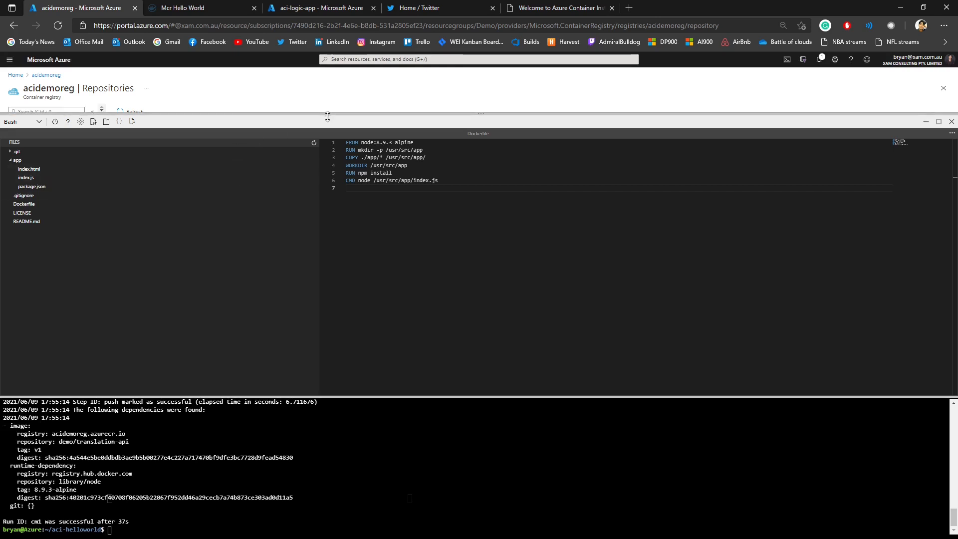
drag(329, 115, 324, 332)
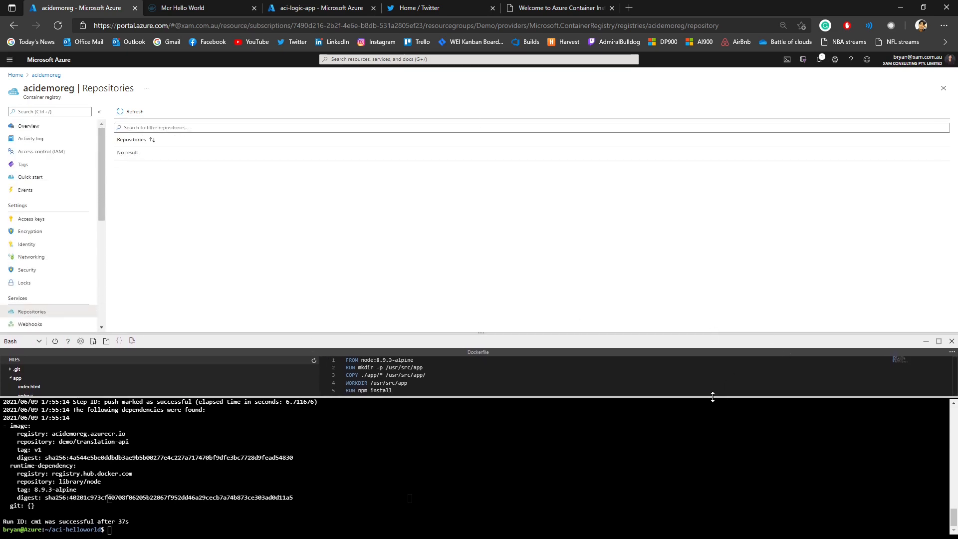
drag(410, 397, 414, 467)
click(140, 113)
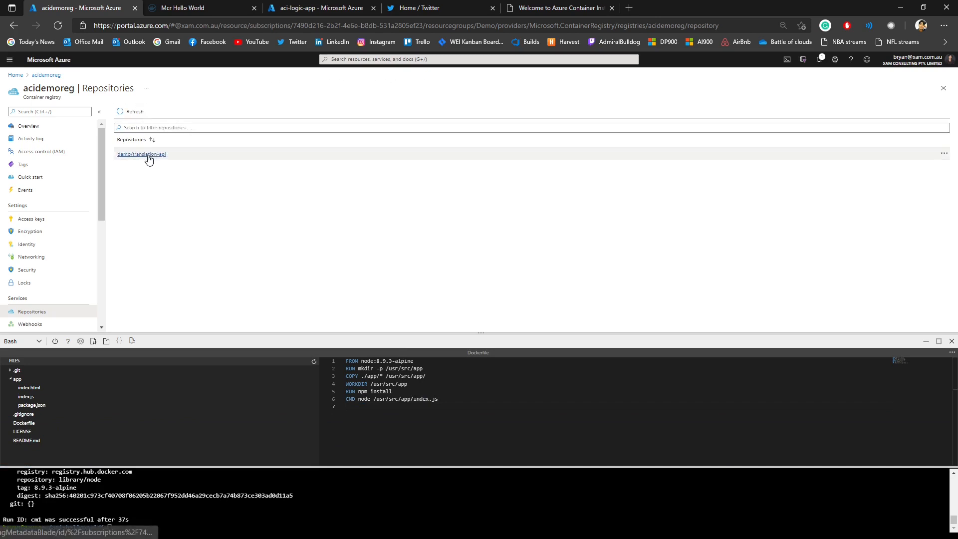
Step: Lower the Cloud Shell pane and open the v1 tag details of the demo/translation-api repository
drag(255, 334, 256, 383)
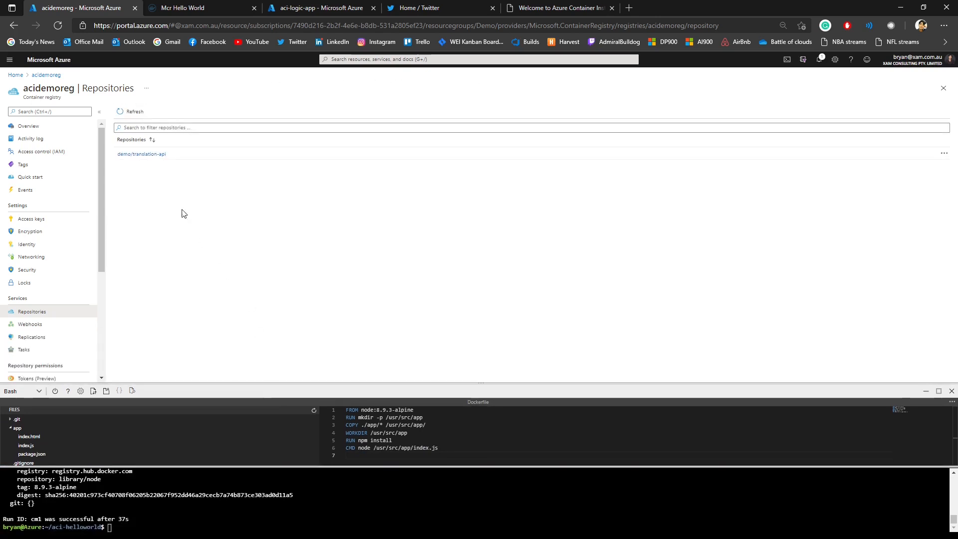
click(142, 155)
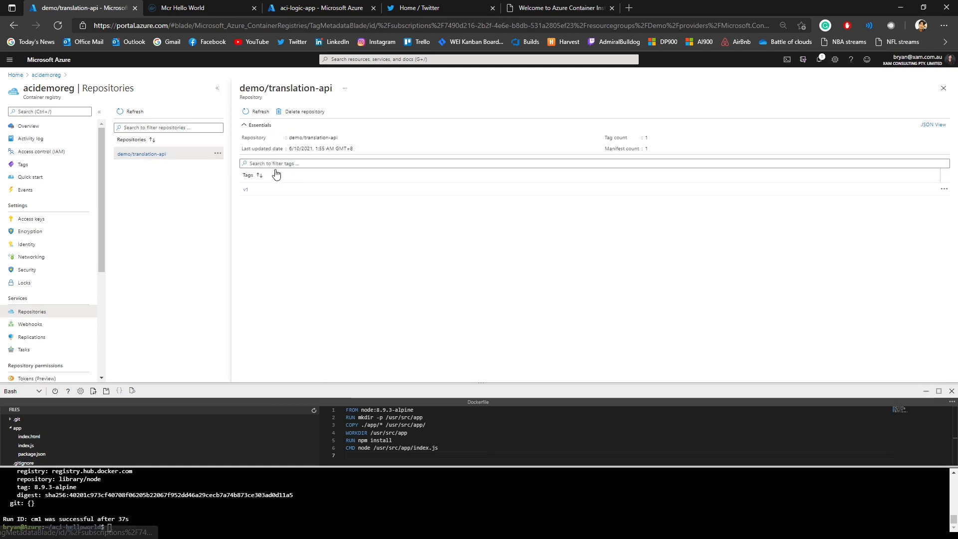
click(244, 192)
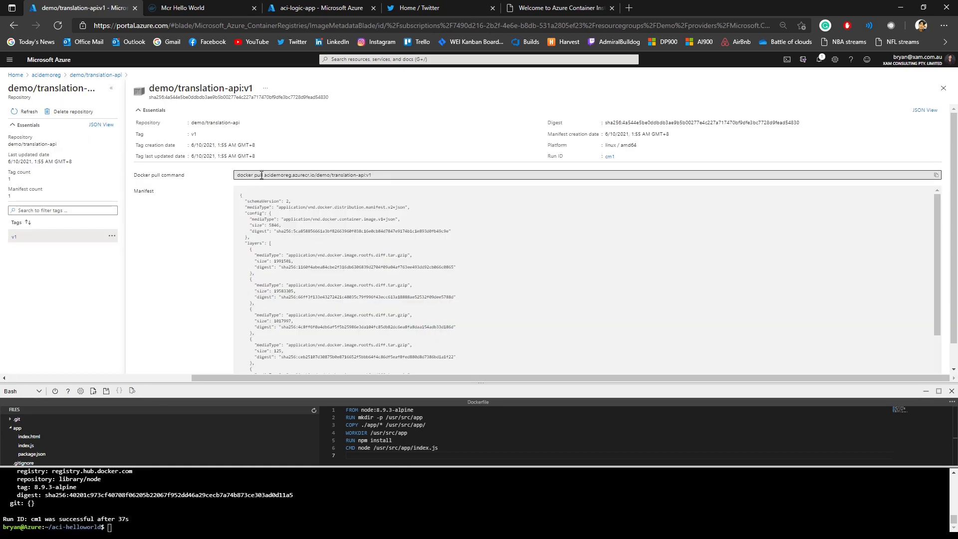
Step: Examine the docker pull command and registry path of the demo/translation-api:v1 image
drag(239, 175, 389, 173)
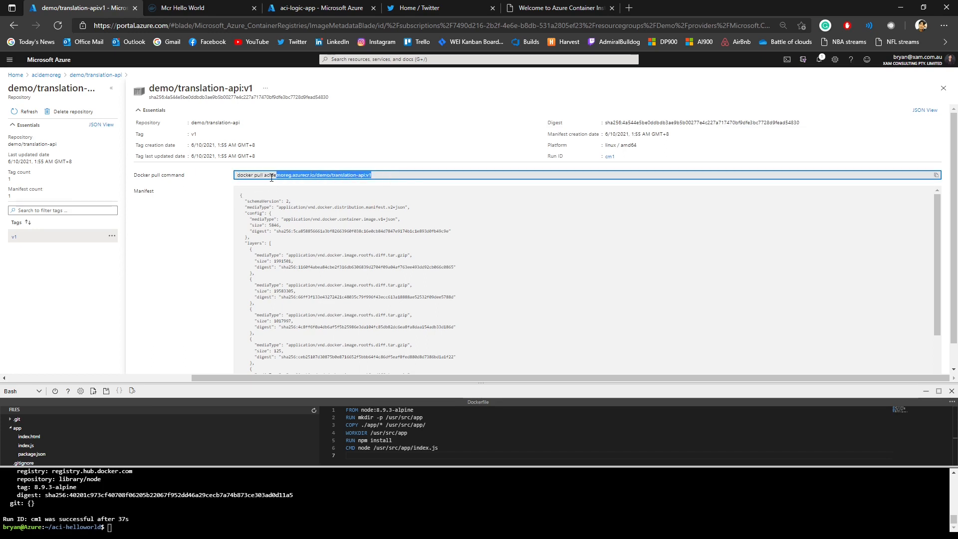
drag(266, 175, 380, 174)
drag(265, 175, 384, 175)
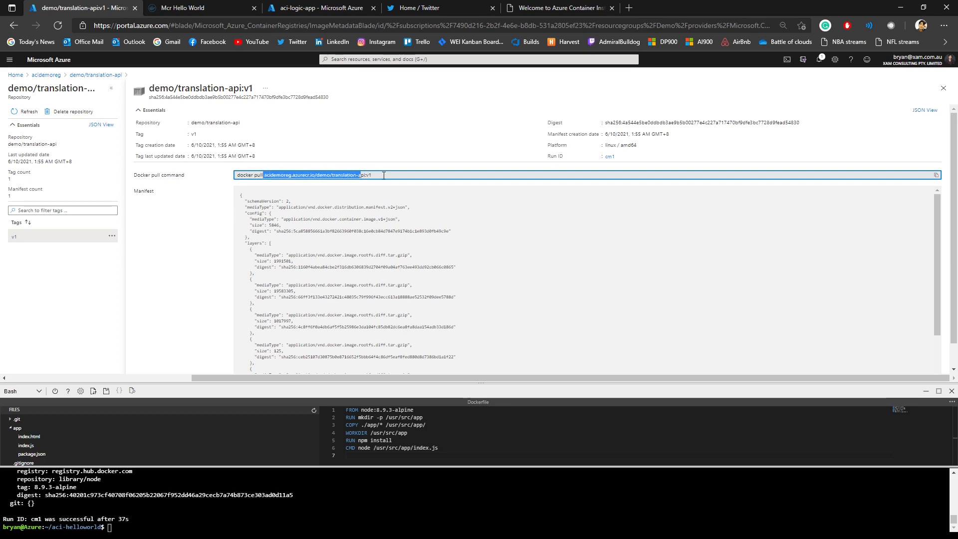
click(422, 175)
scroll(374, 220, down, 3)
scroll(374, 235, up, 3)
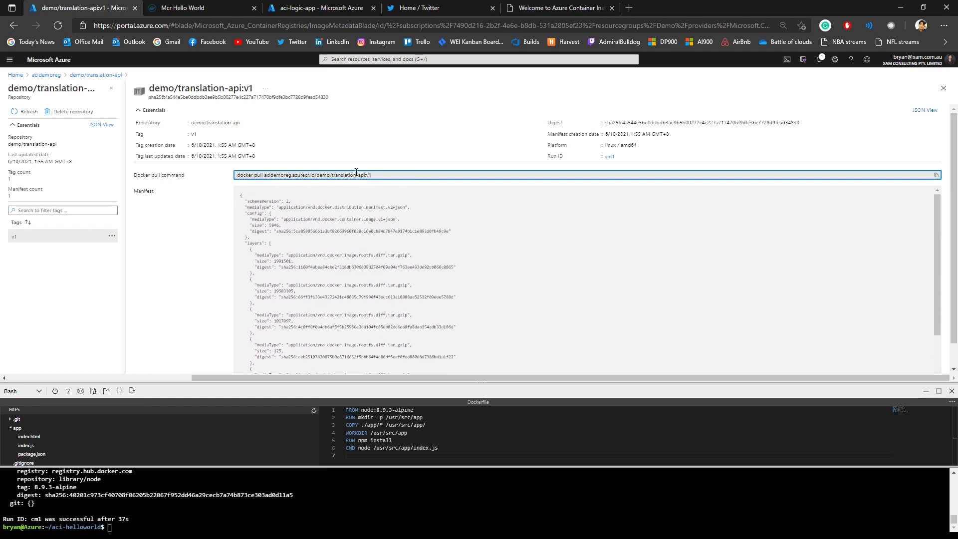
drag(265, 175, 398, 174)
click(397, 174)
Step: Leave the image and registry pages and open the Container instances list
click(942, 93)
click(942, 93)
click(942, 90)
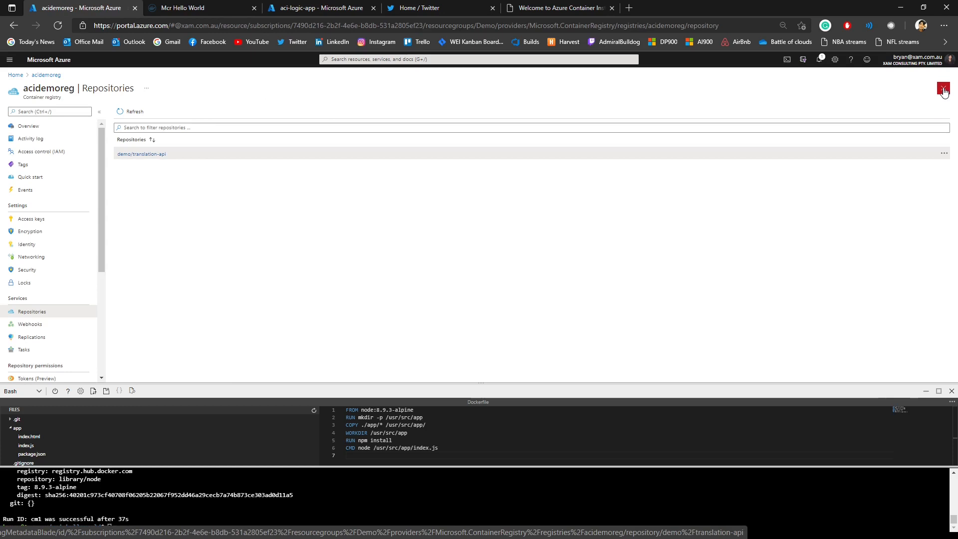
click(943, 90)
click(367, 107)
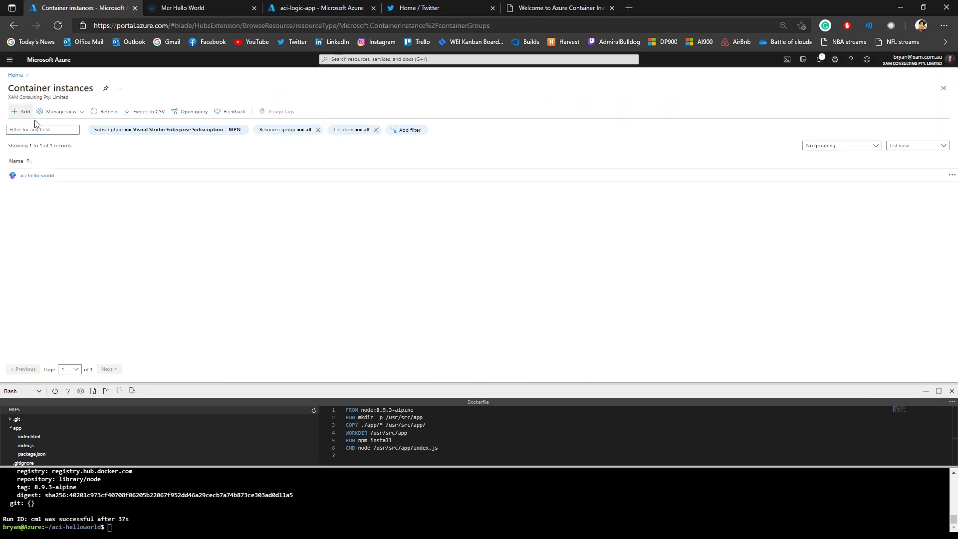
Step: Start a new container instance in the Demo resource group and name it translation-api
click(16, 112)
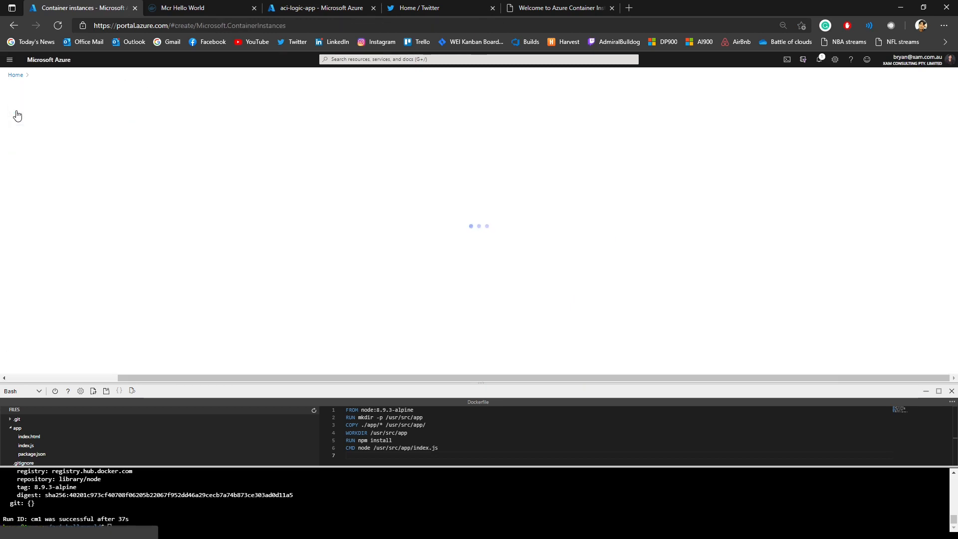
click(281, 216)
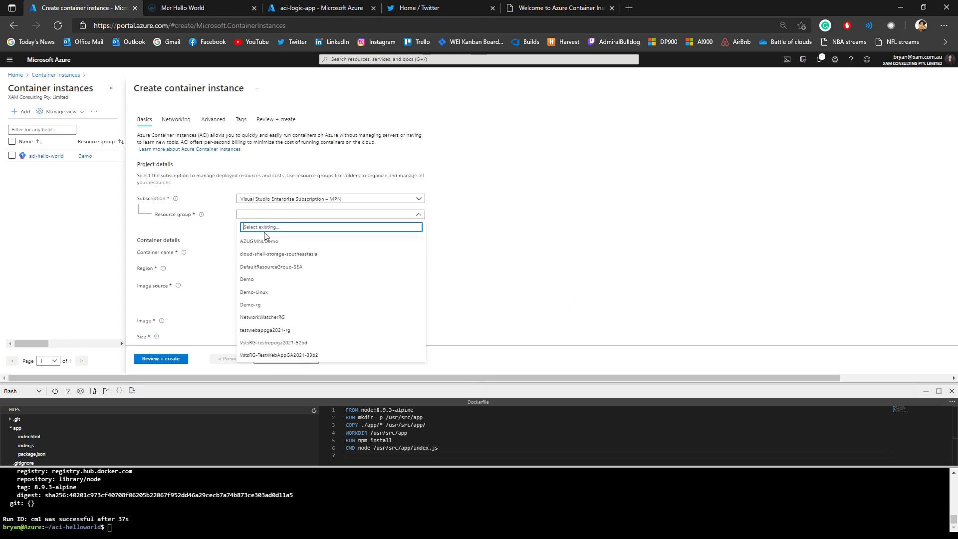
click(261, 270)
click(261, 253)
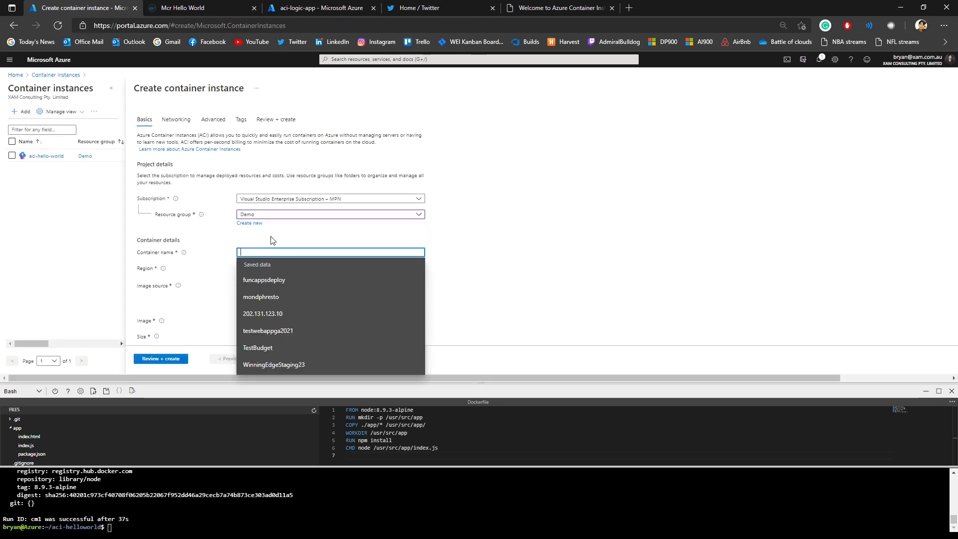
text(translation-api)
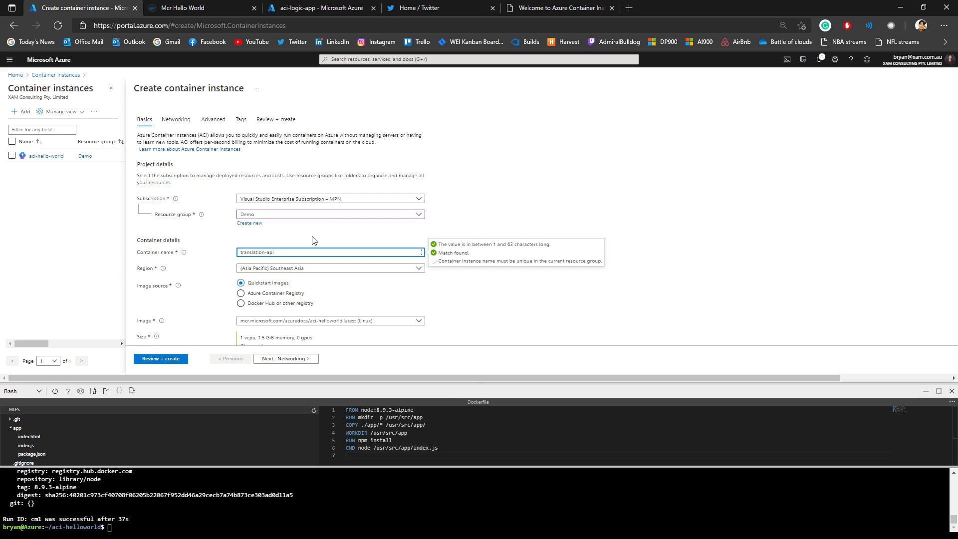
click(312, 236)
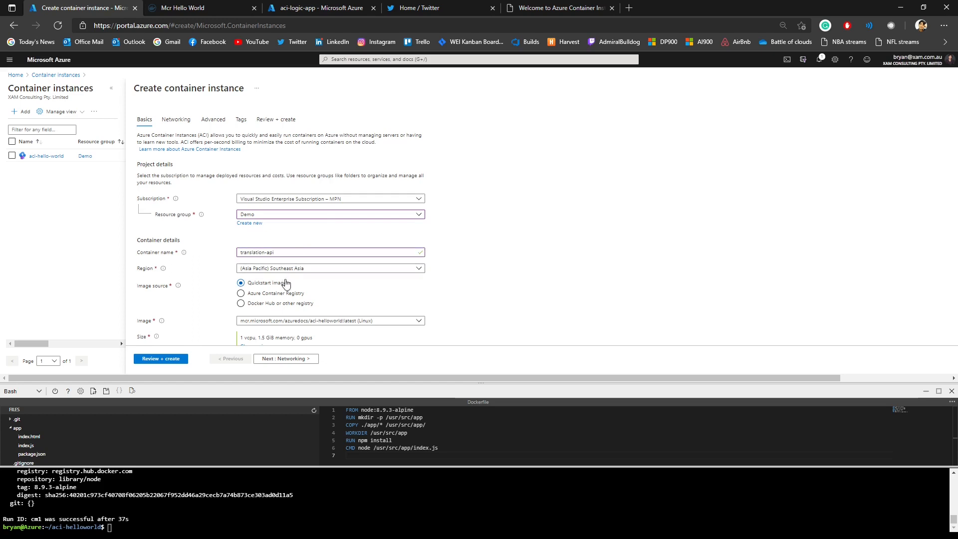
Step: Try to use Azure Container Registry acidemoreg as the image source, and discard the unfinished container instance
click(274, 294)
scroll(299, 284, down, 2)
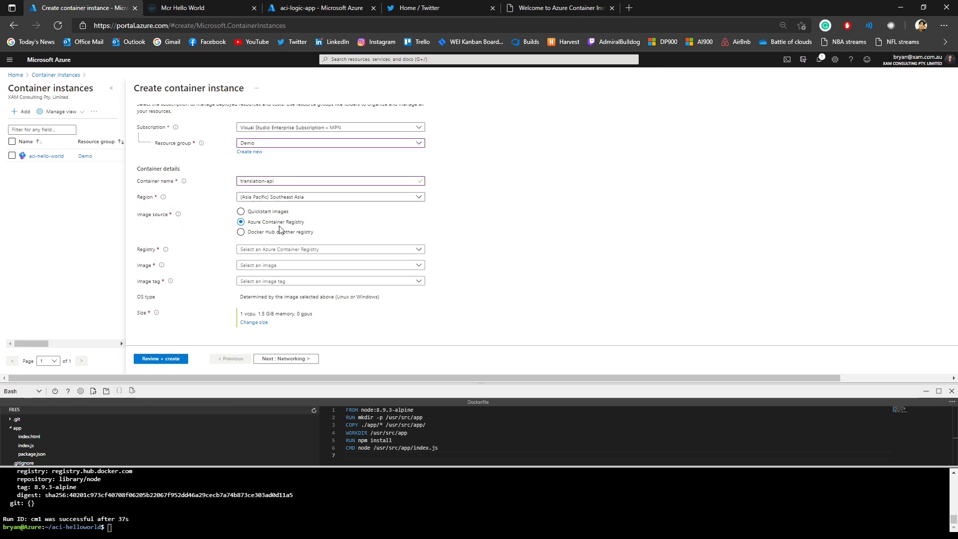
click(295, 252)
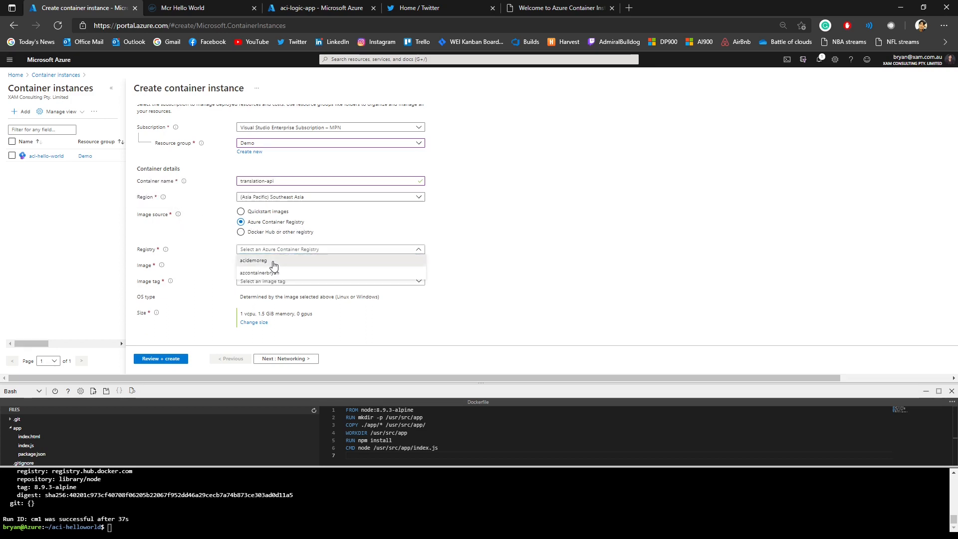
click(273, 262)
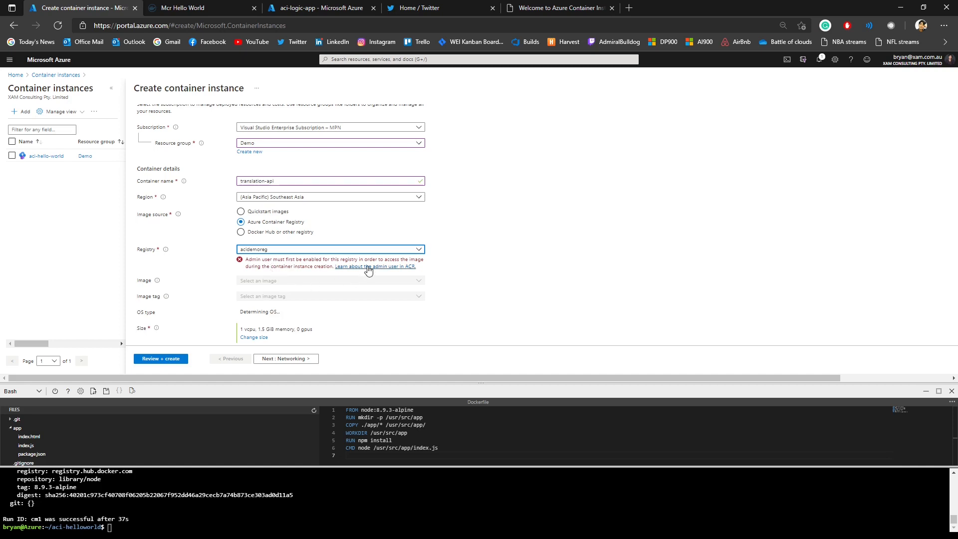
click(295, 273)
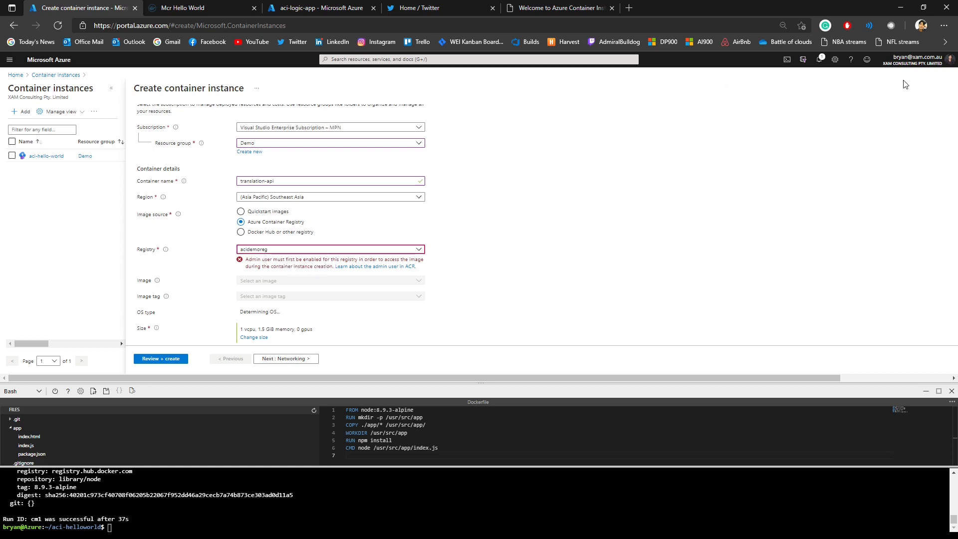
scroll(271, 378, right, 1)
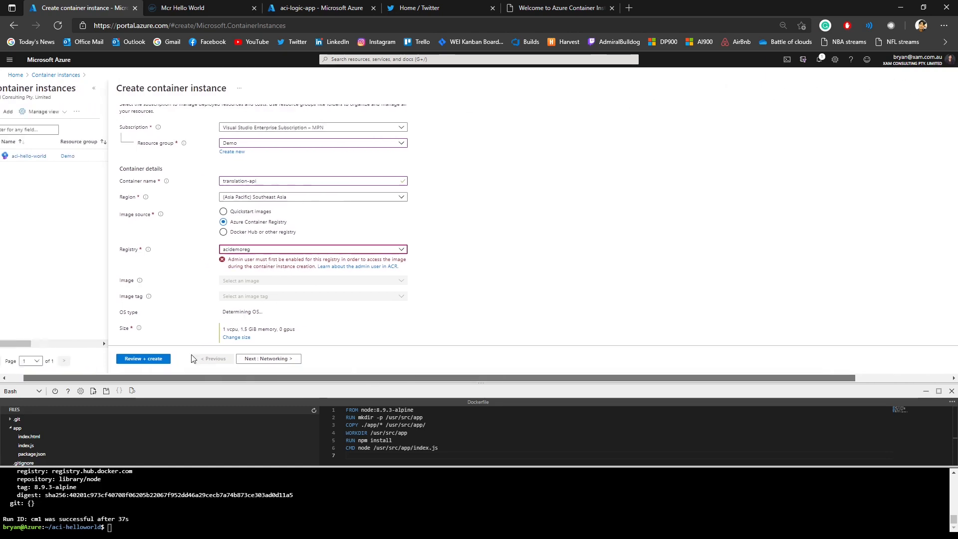
drag(193, 358, 179, 358)
drag(818, 377, 928, 378)
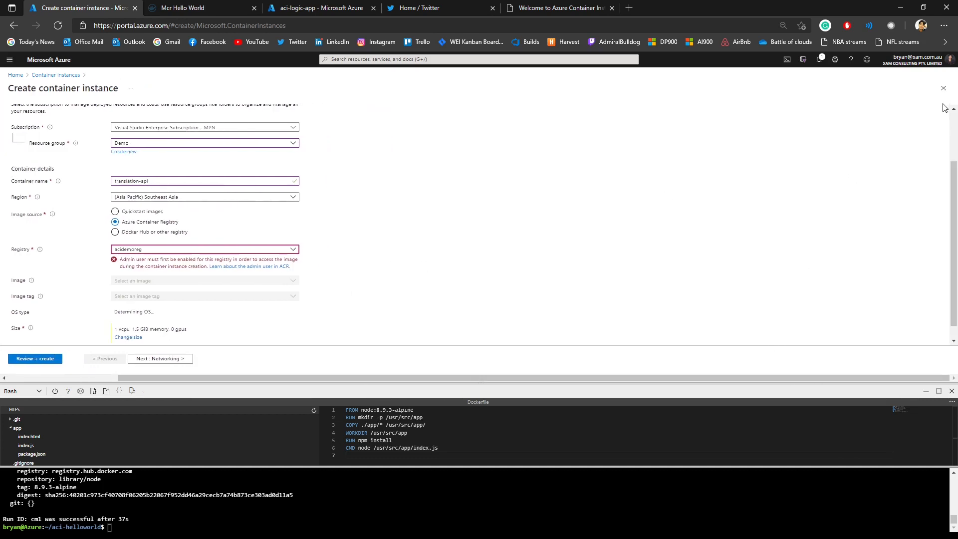
click(942, 88)
click(519, 77)
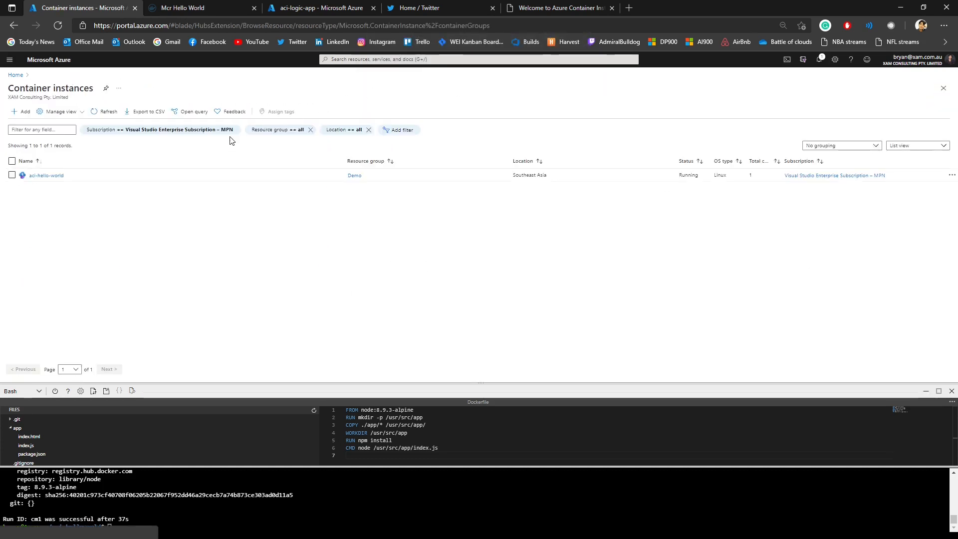
Step: Search the portal for "container", go to Container registries and open the acidemoreg registry
click(368, 59)
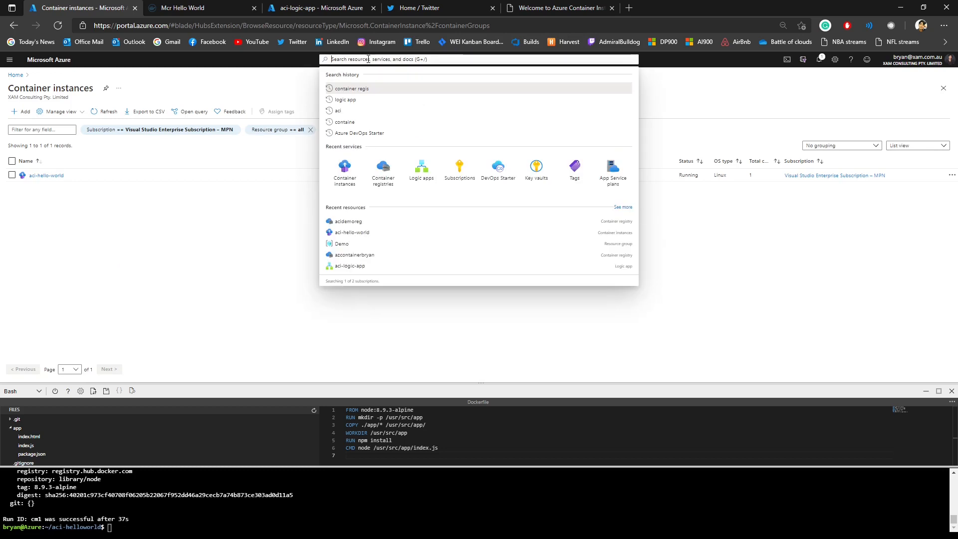
text(container)
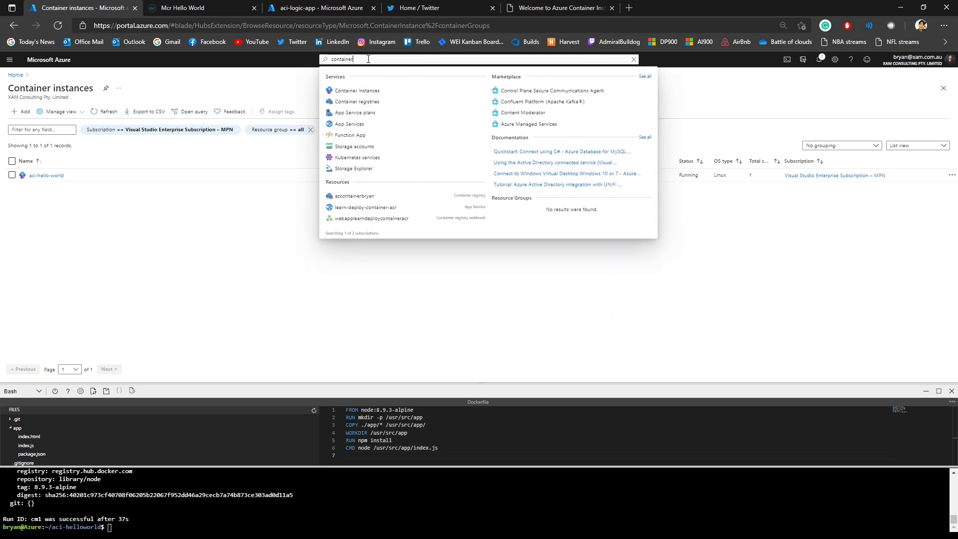
click(354, 103)
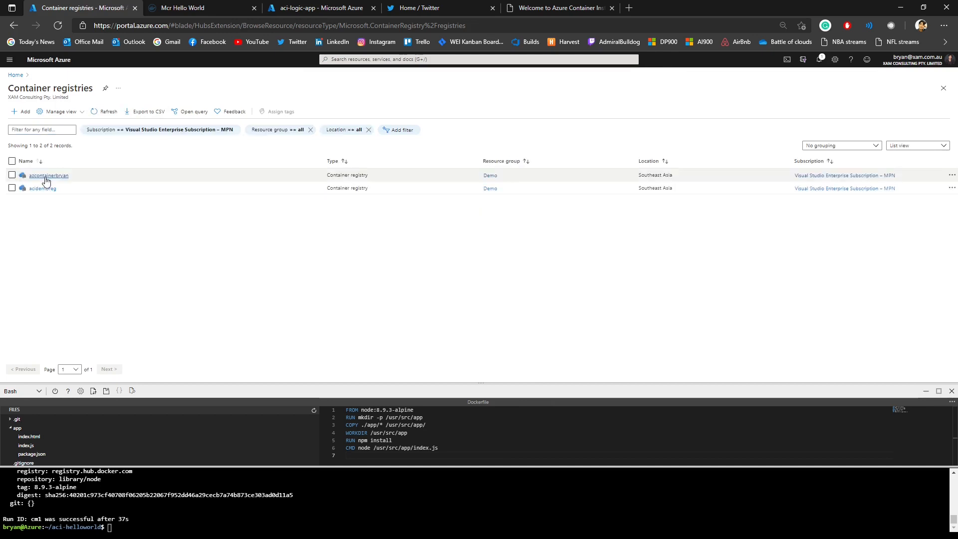
click(40, 188)
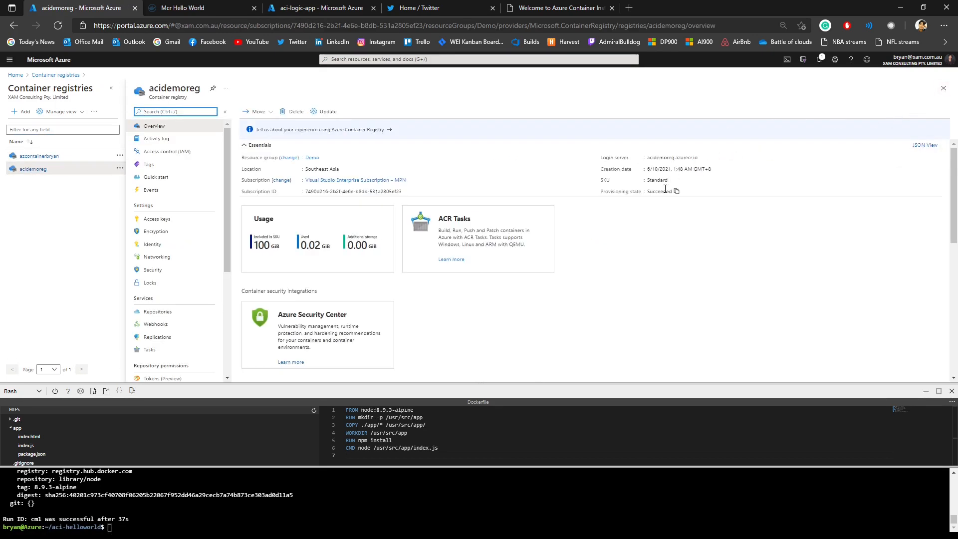
Step: Enable the admin user in the access keys of the acidemoreg registry
click(158, 219)
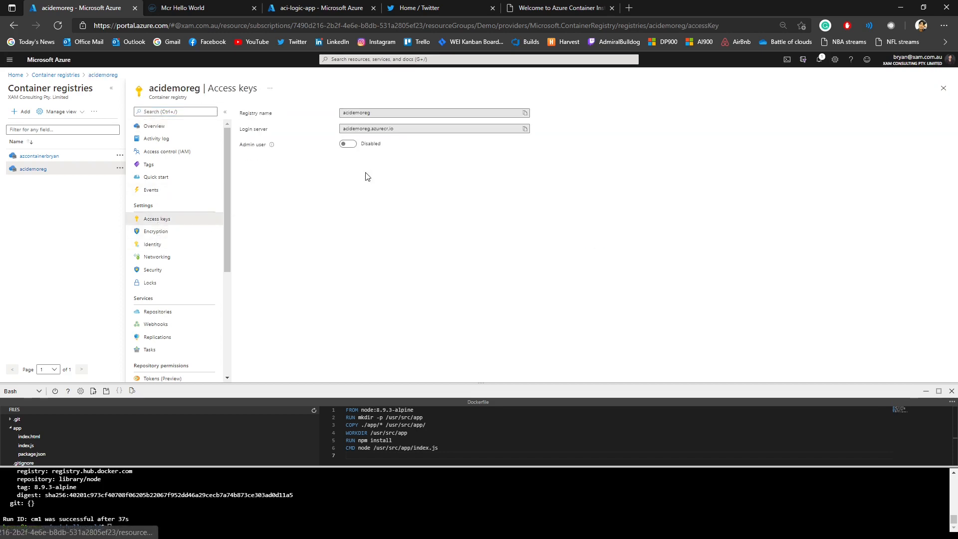
click(353, 145)
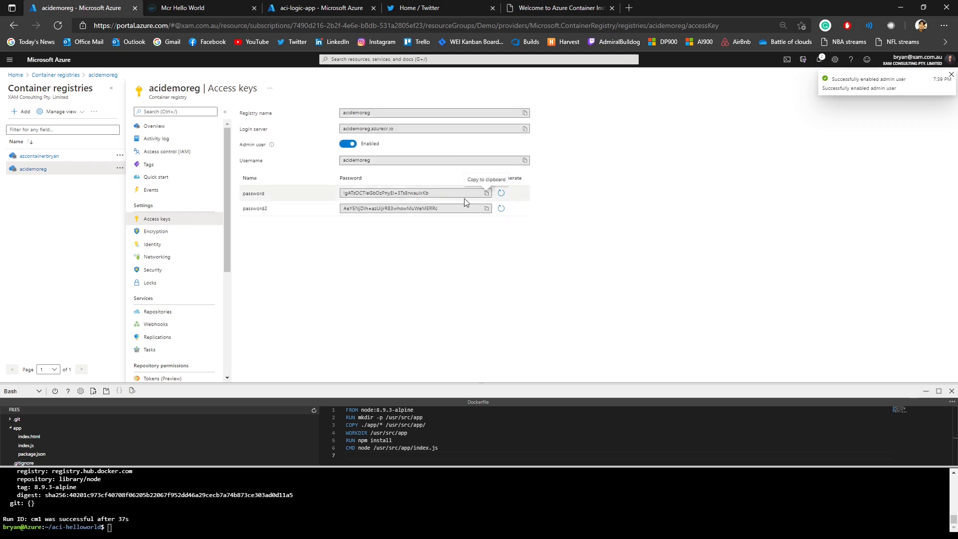
click(458, 164)
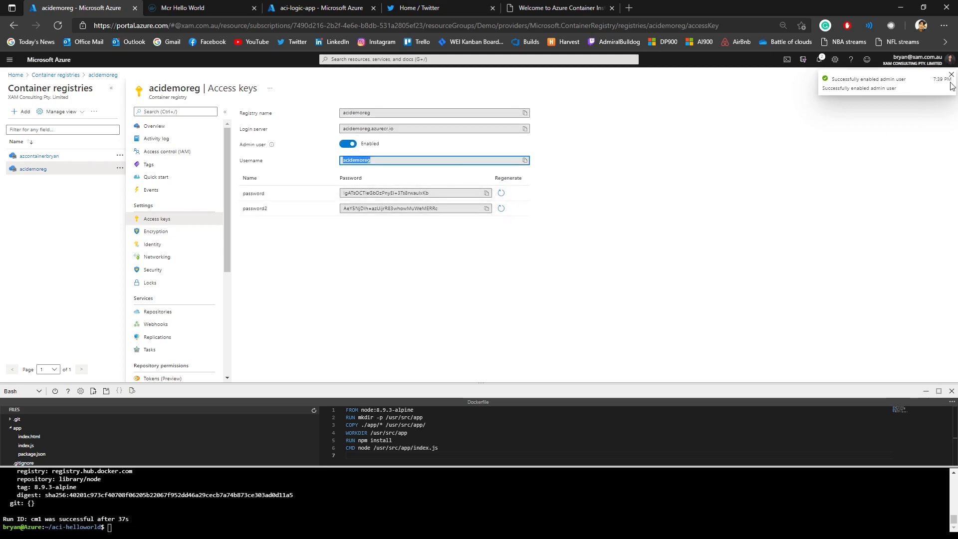
click(821, 165)
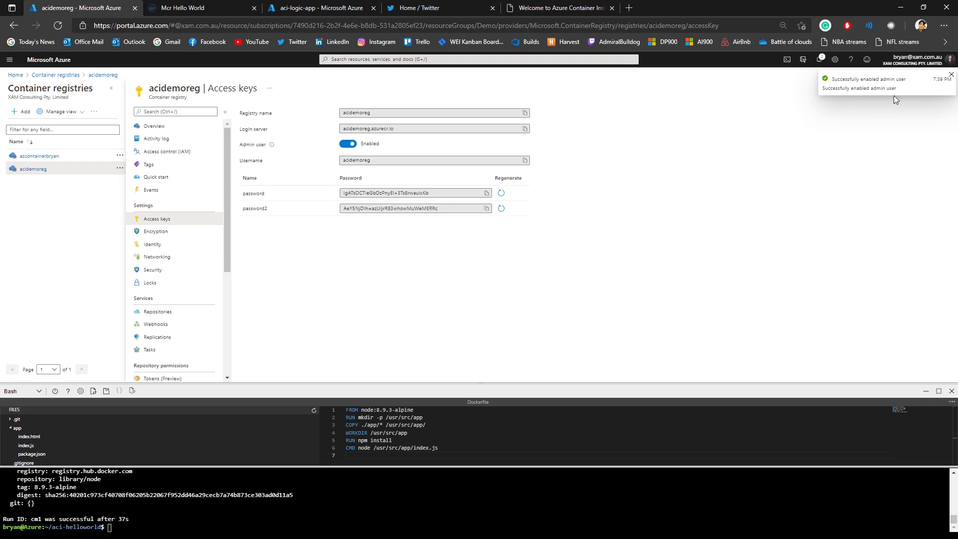
Step: Open the portal in a second browser tab with the signed-in account and get to its home page
middle_click(12, 25)
click(214, 11)
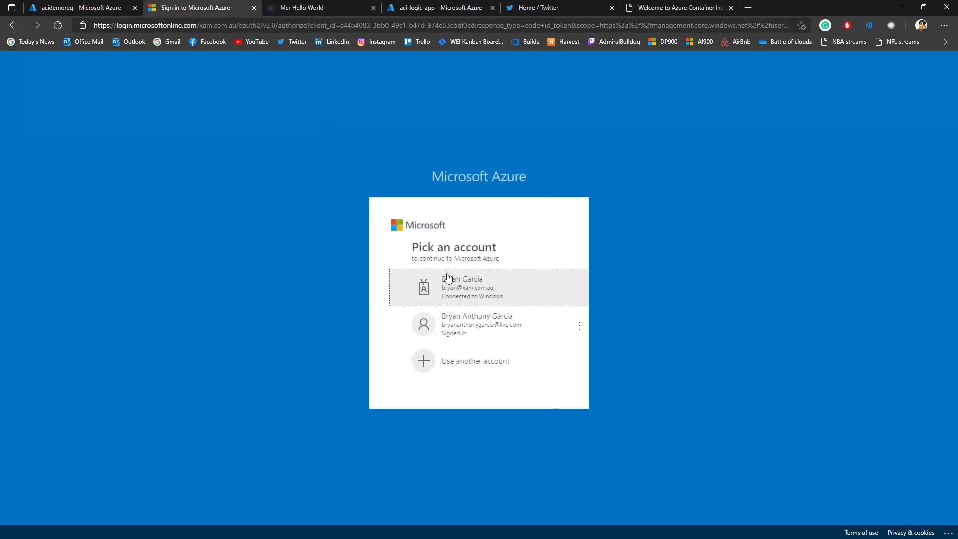
click(446, 278)
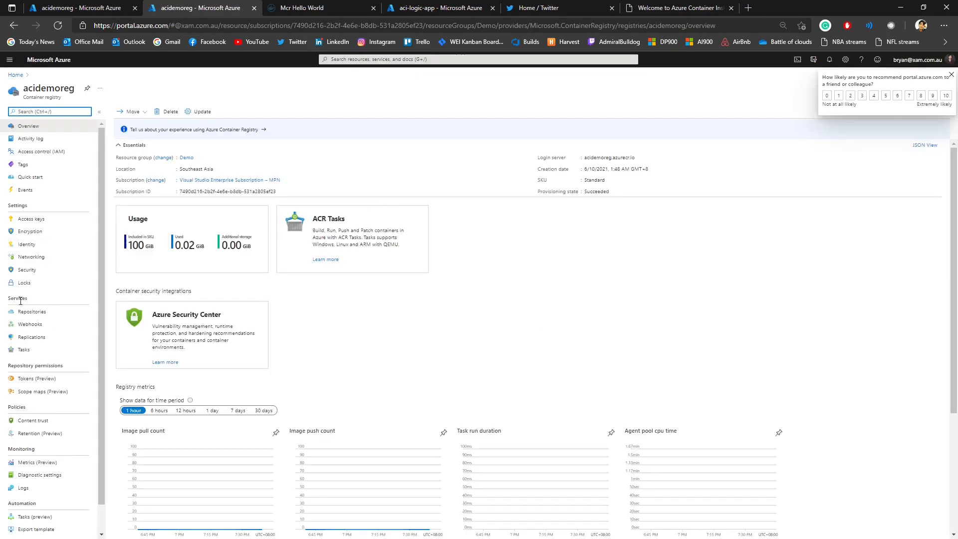
click(950, 75)
click(944, 89)
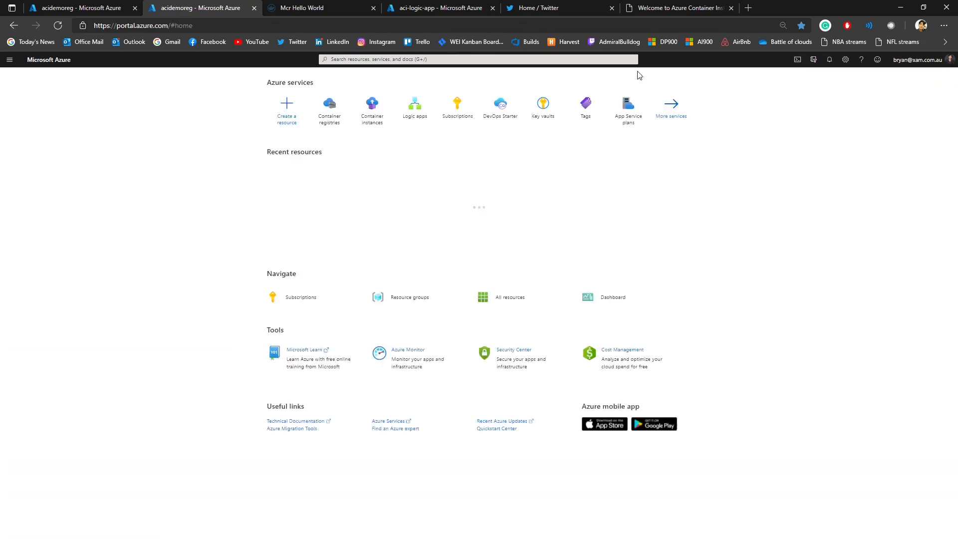
Step: Start a new container instance in the Demo resource group and name it translator-api
click(357, 115)
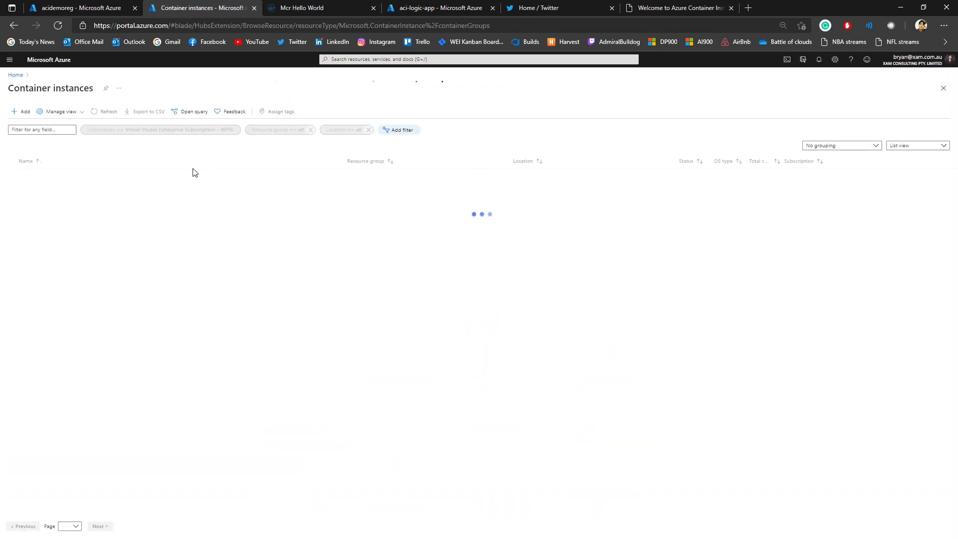
click(20, 113)
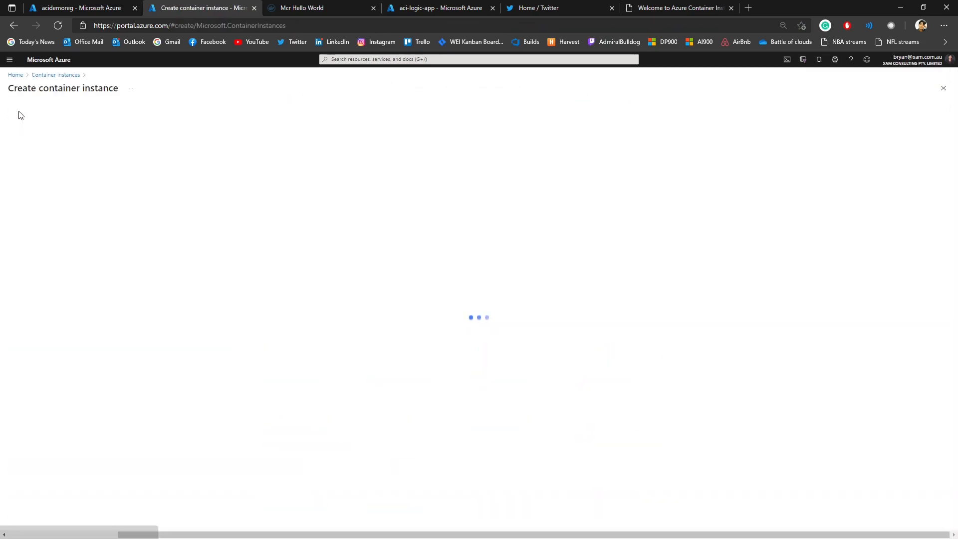
click(149, 214)
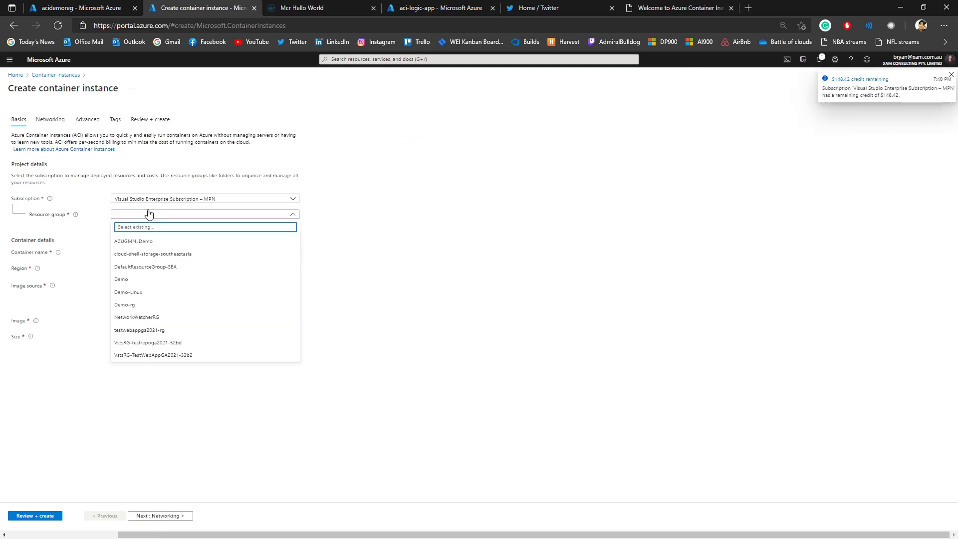
click(133, 266)
click(134, 253)
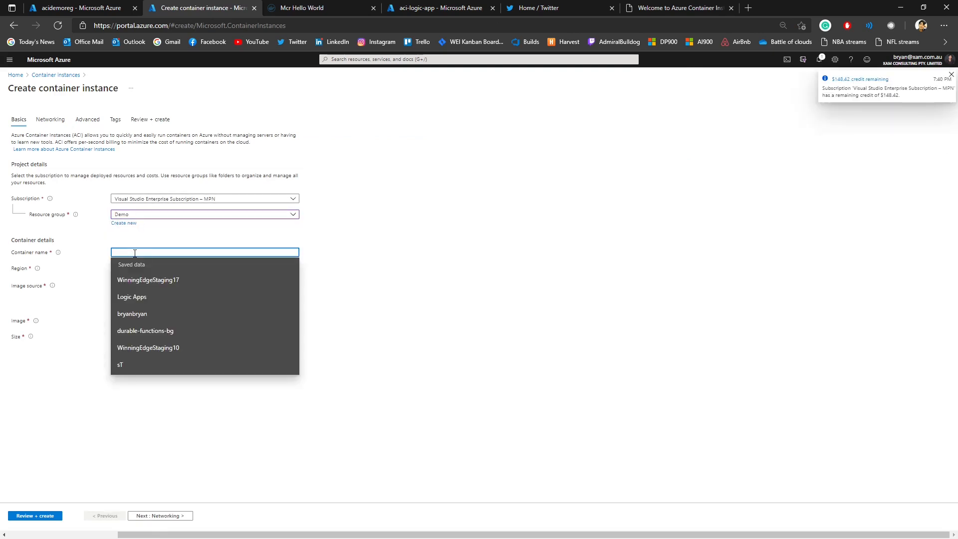
text(translator-api)
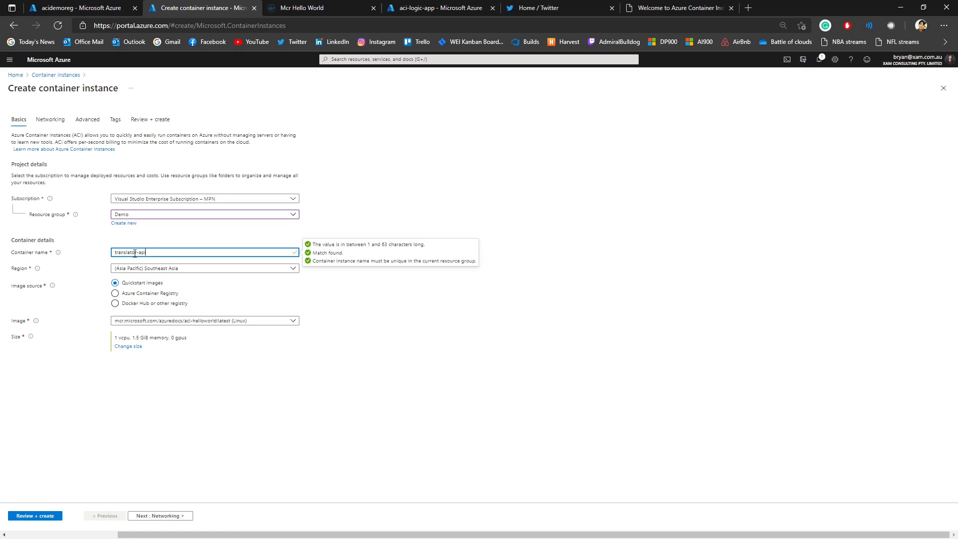
Step: Source the container image from Azure Container Registry, choosing registry acidemoreg, image demo/translation-api and tag v1
click(145, 293)
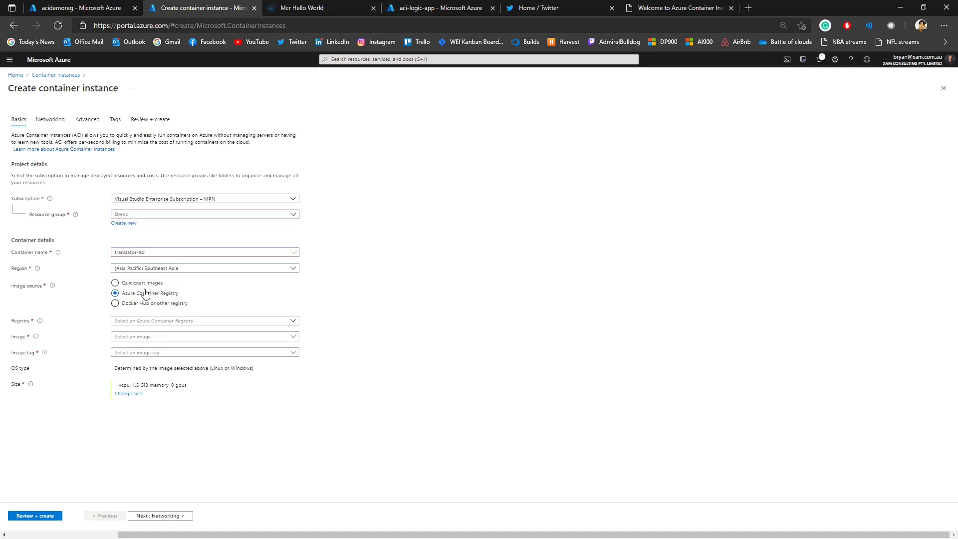
click(150, 321)
click(151, 334)
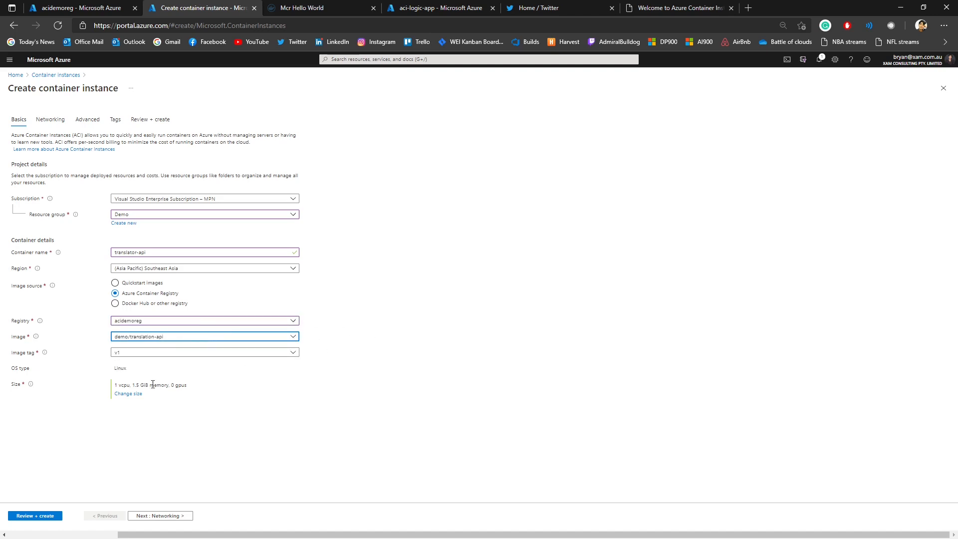
Step: Give the container instance the DNS name label translator-api in its networking settings, and create the instance
click(161, 517)
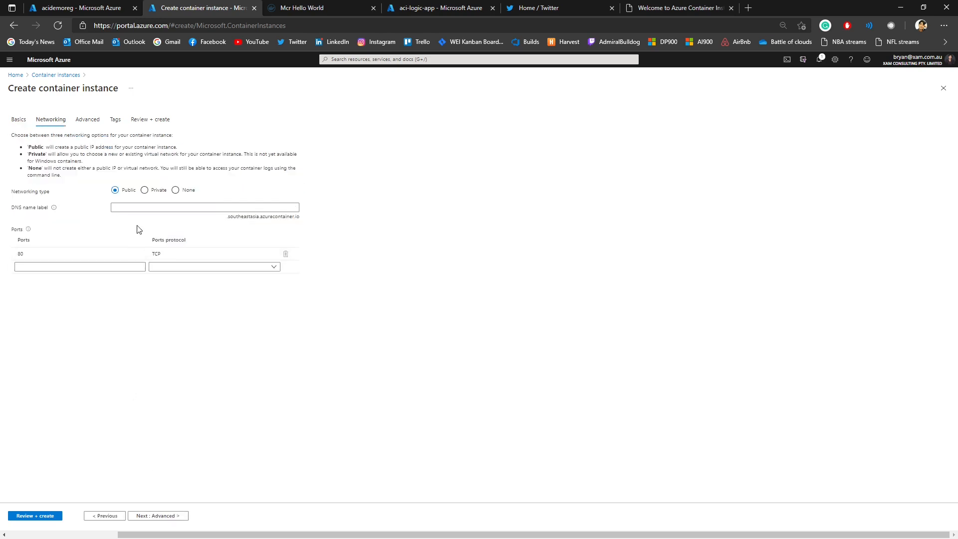
click(138, 207)
text(translator-api)
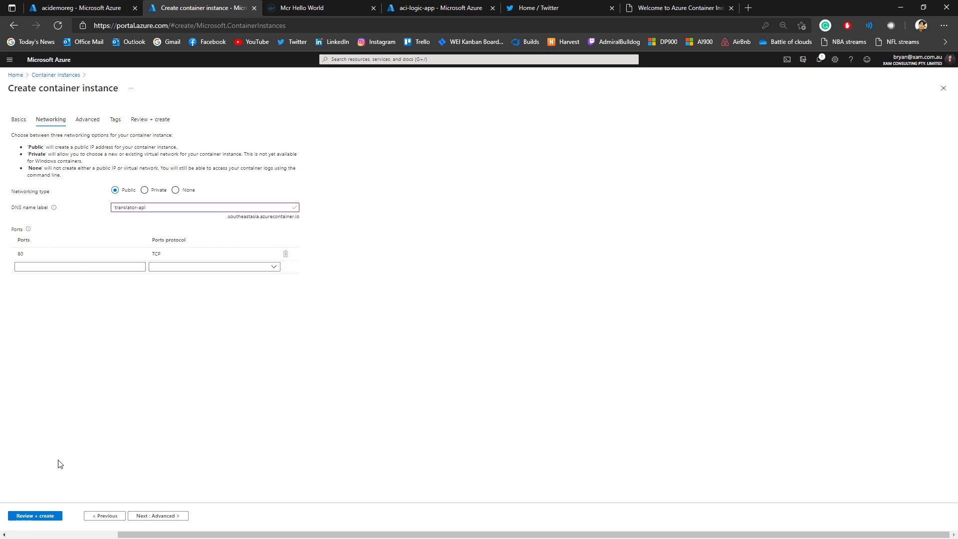
click(34, 516)
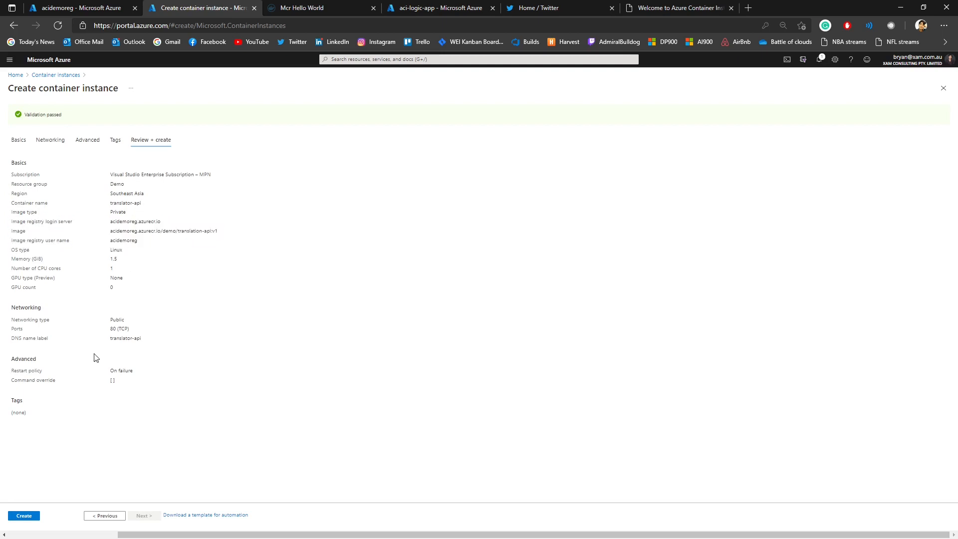
click(23, 515)
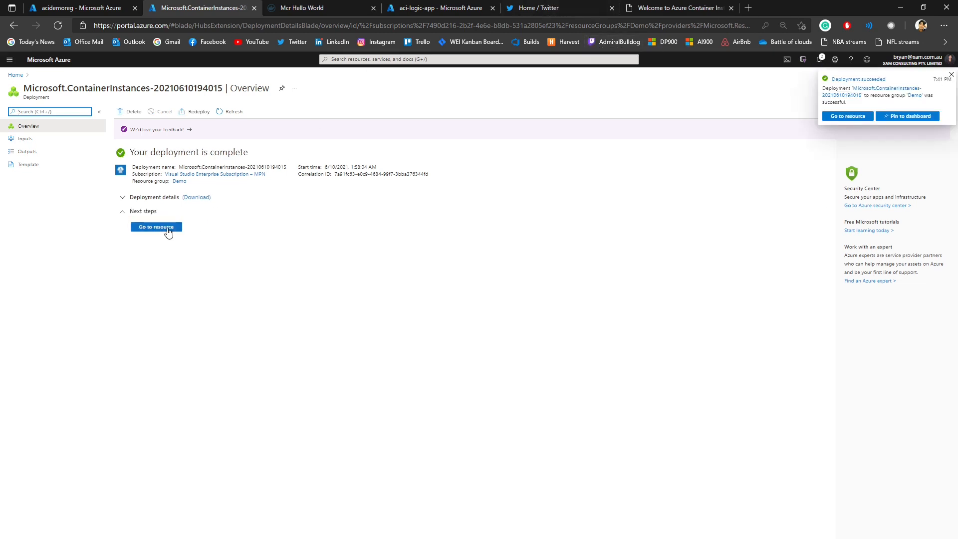
Step: Open the deployed translator-api resource and request /translate?text=Hello on its FQDN in a new browser tab
click(156, 227)
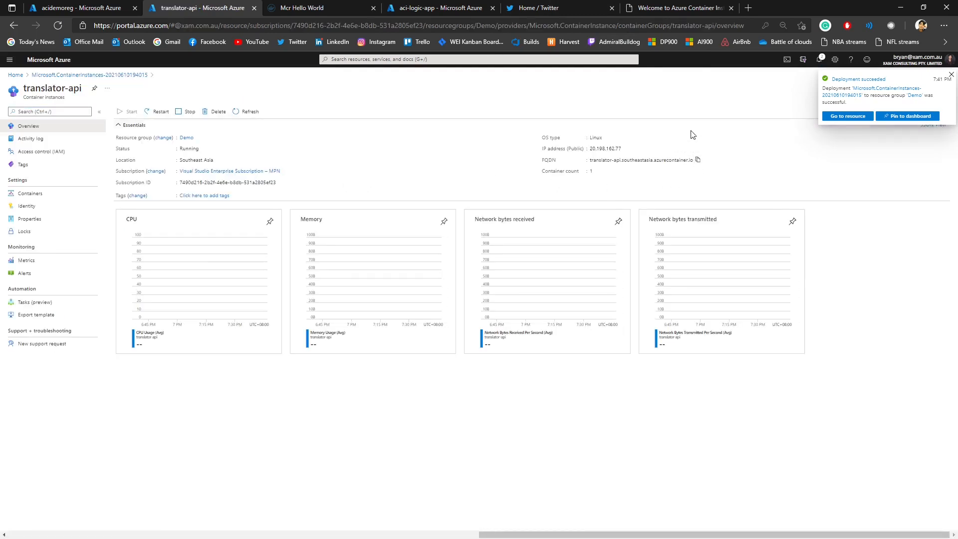
key(ctrl+t)
text(translator-api.southeastasia.azurecontainer.io)
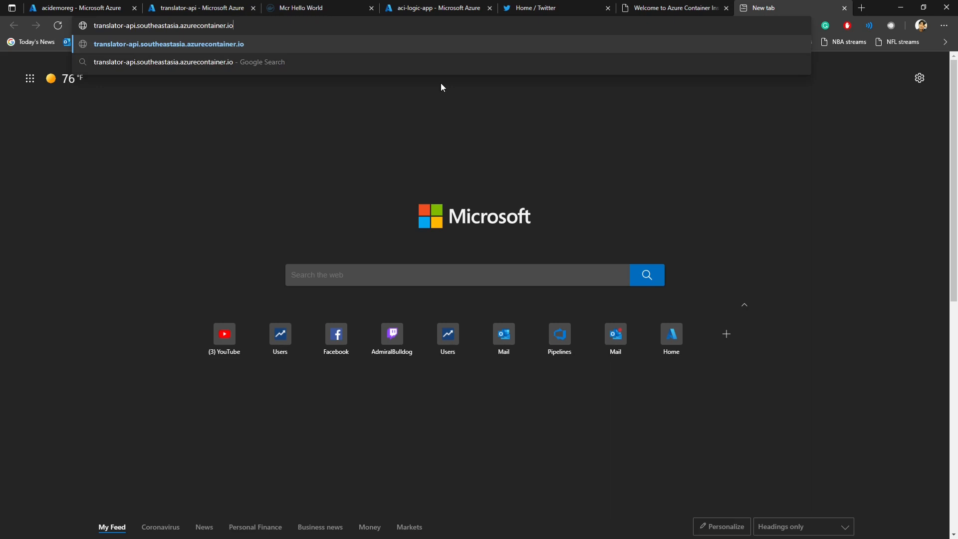
text(/translate)
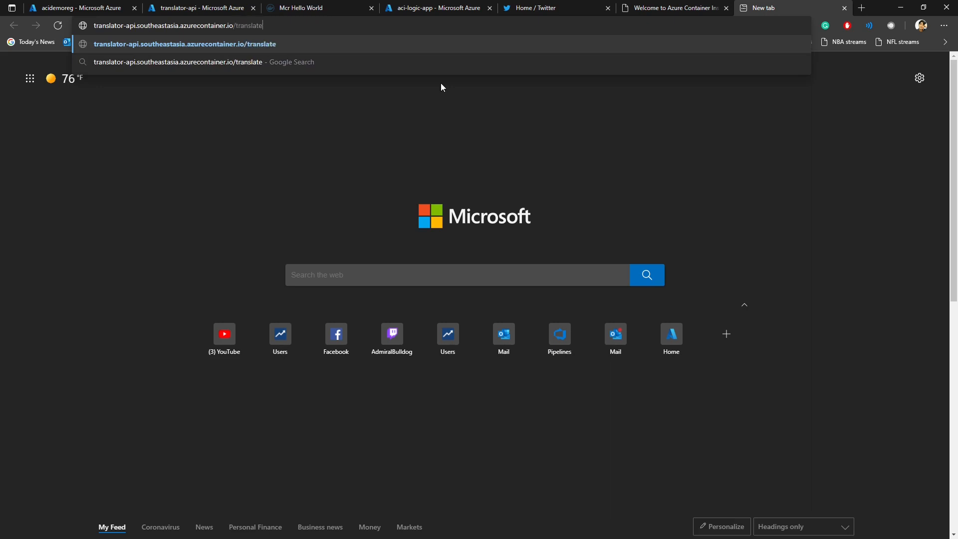
text(?text=H)
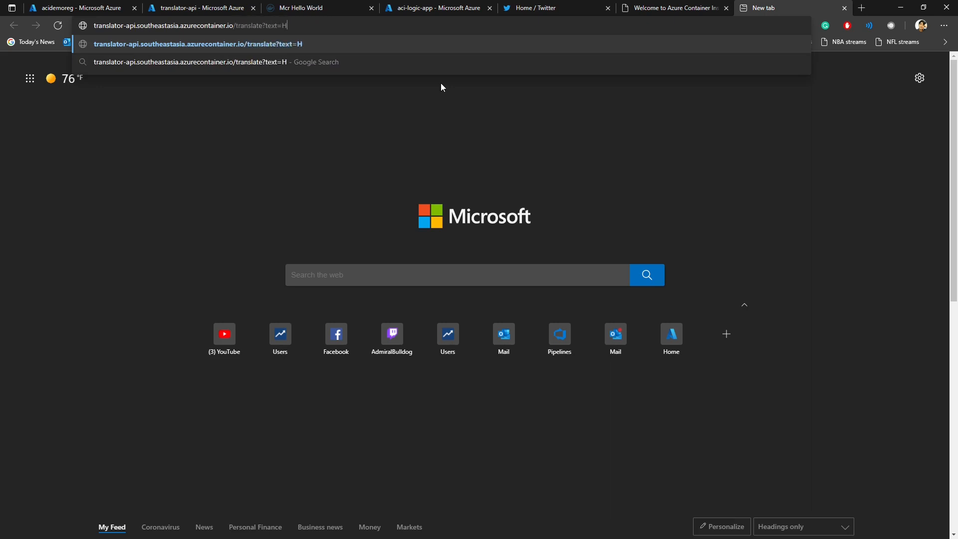
text(ello)
key(Return)
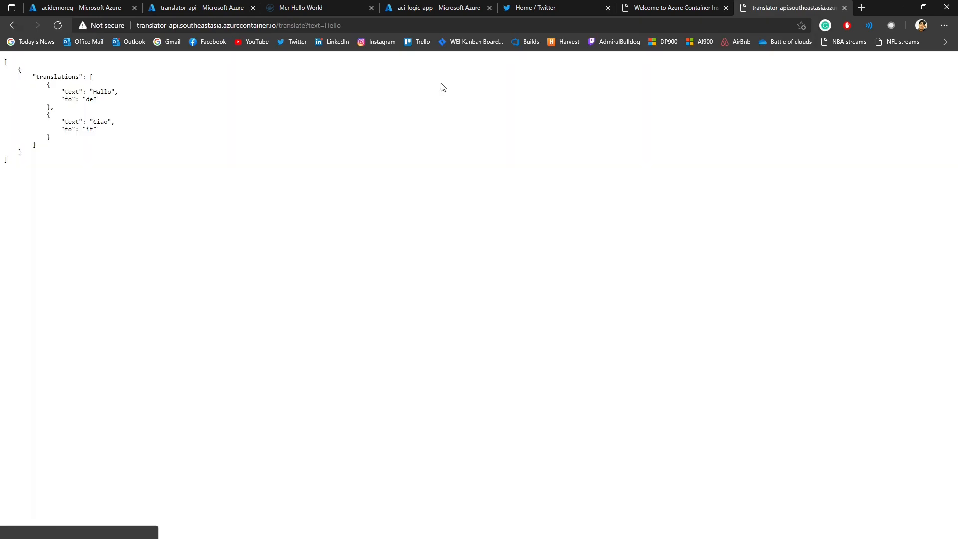
Step: Examine the JSON response for the translations of the request text into German (de) and Italian (it)
drag(4, 62, 43, 171)
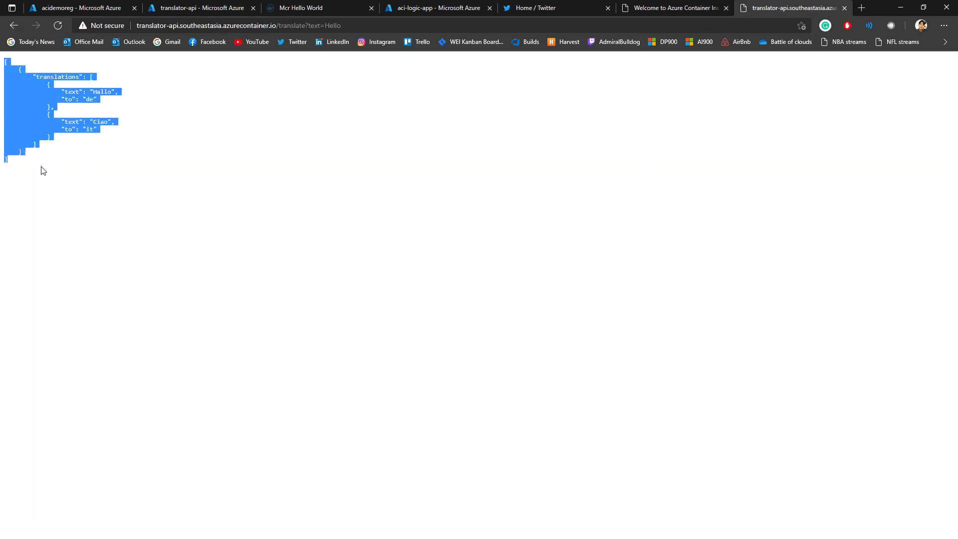
click(43, 168)
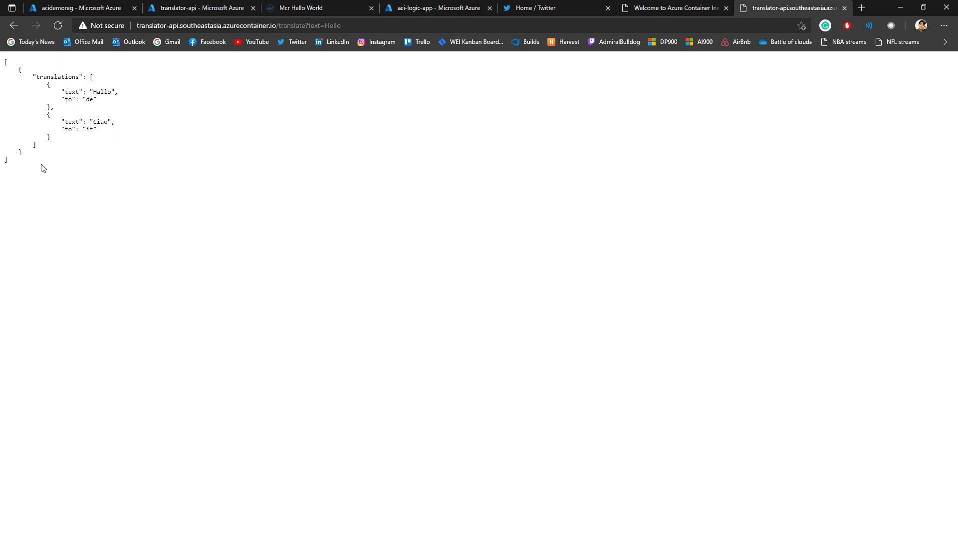
double_click(331, 25)
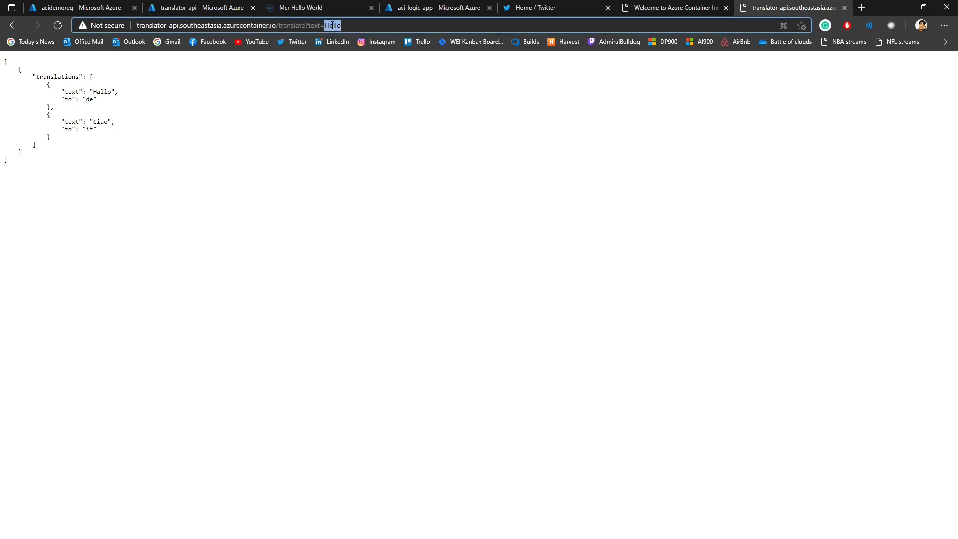
click(55, 76)
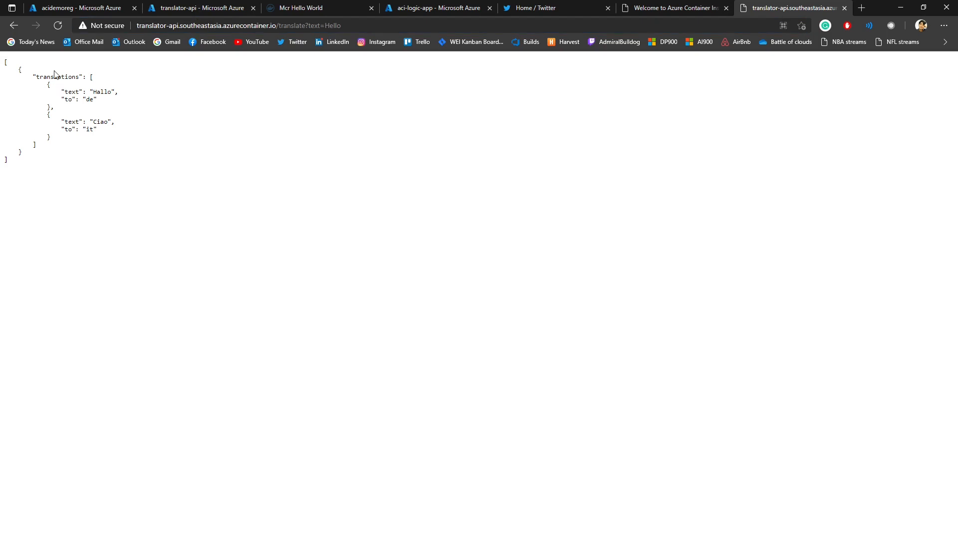
triple_click(115, 94)
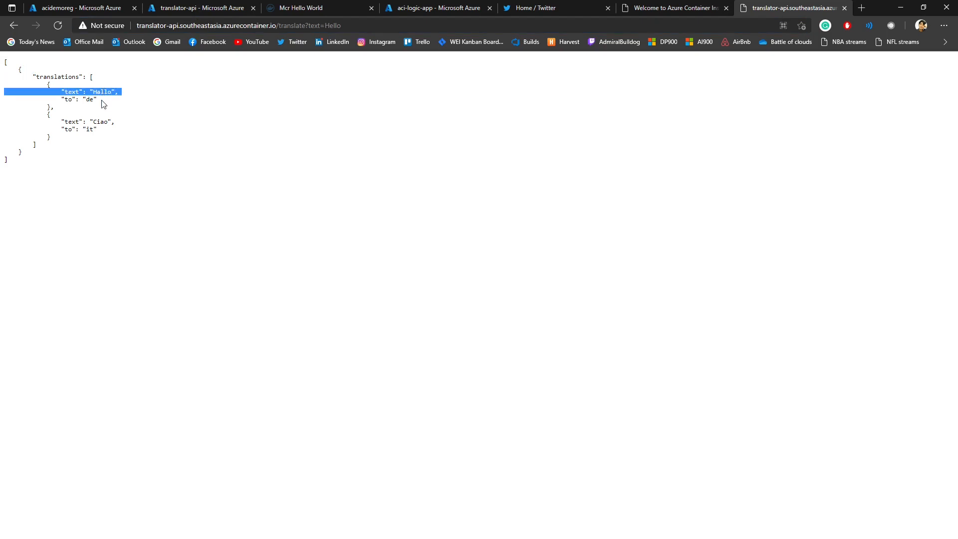
click(104, 105)
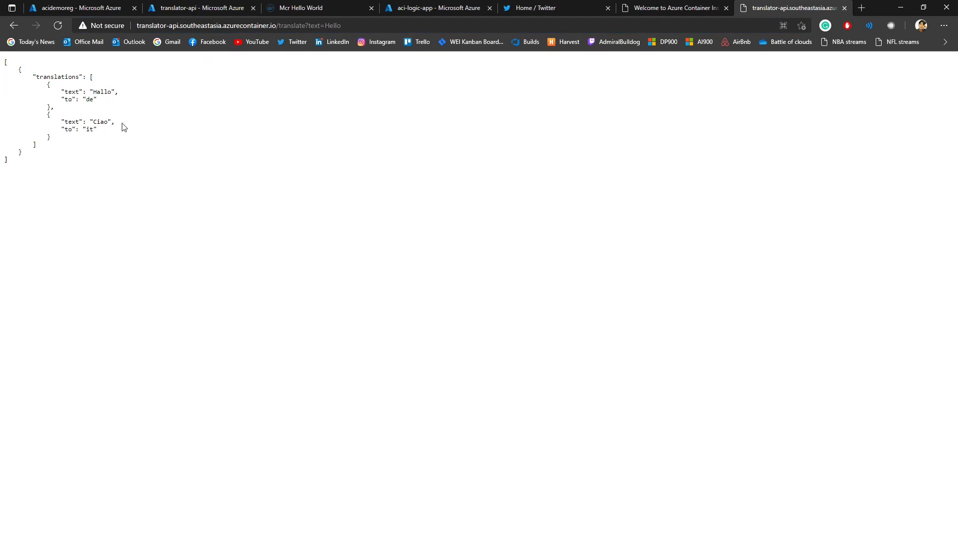
double_click(123, 127)
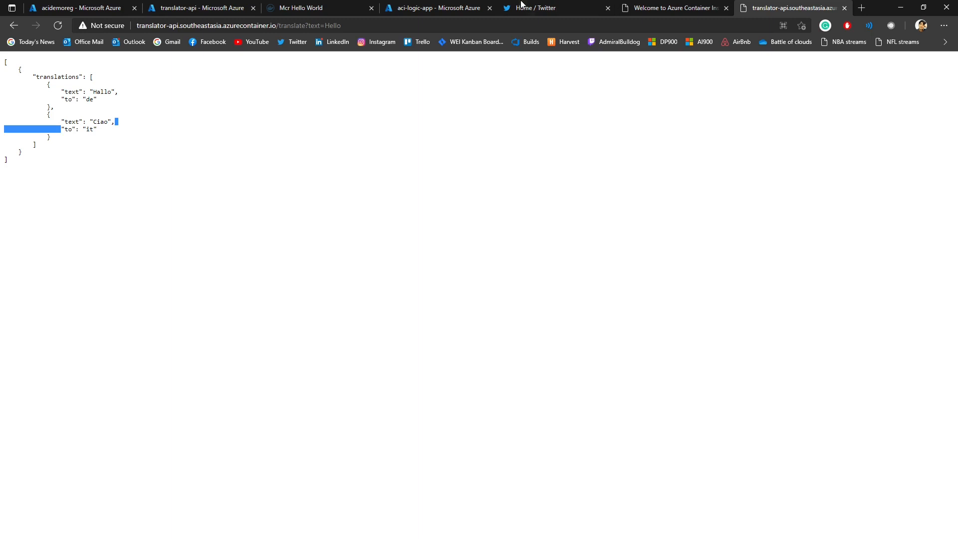
Step: Close the Azure Container Instances welcome page and repeat the translate request with the container's public IP address 20.198.162.77 as host
click(669, 7)
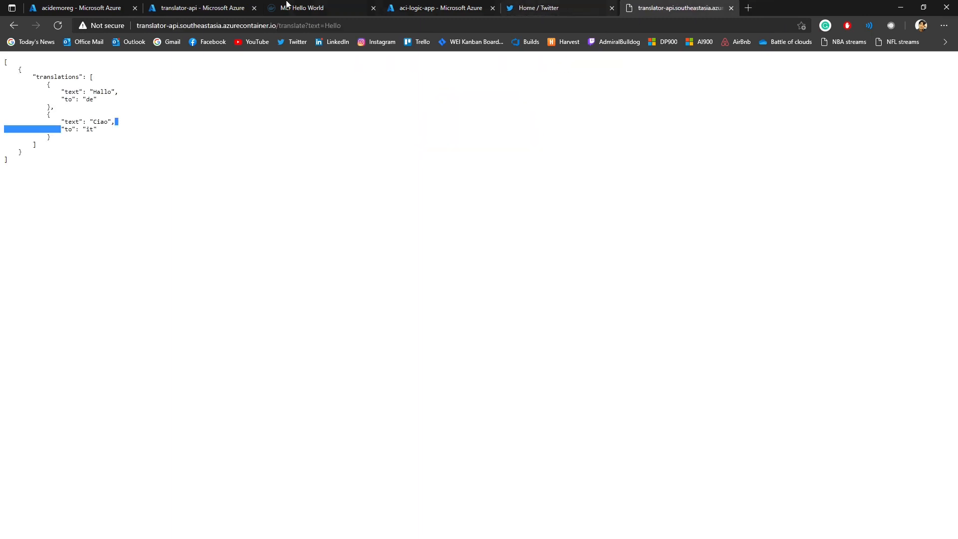
key(ctrl+w)
click(226, 6)
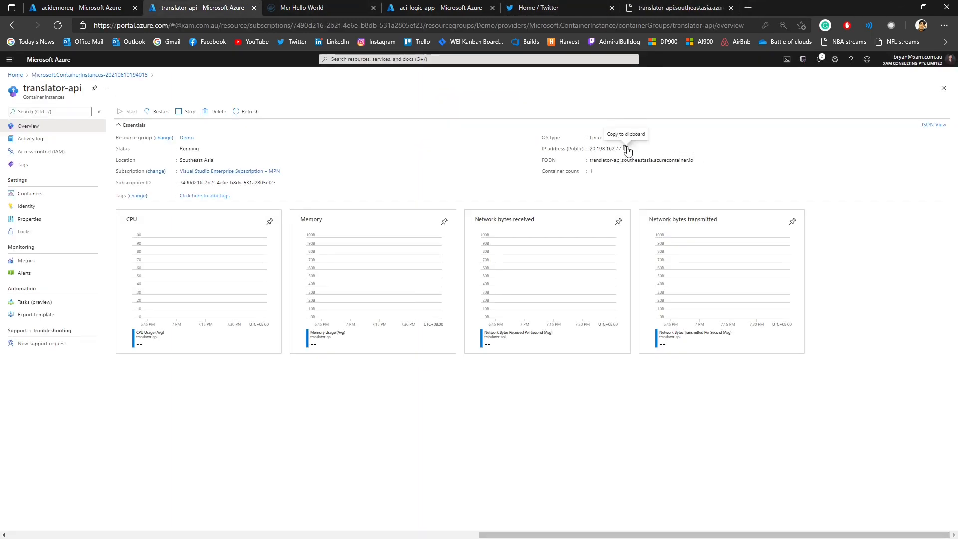
click(626, 149)
click(654, 5)
drag(278, 27, 97, 26)
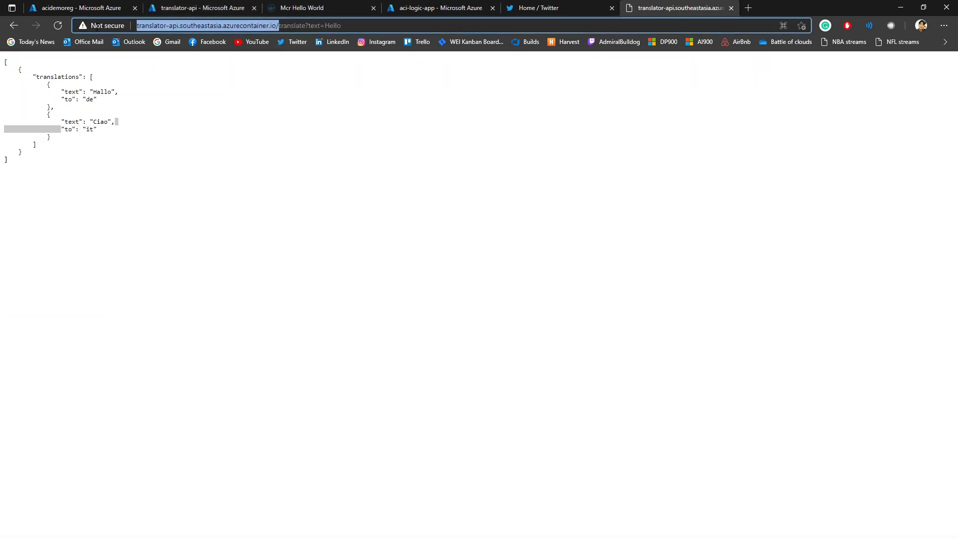
key(ctrl+v)
key(Return)
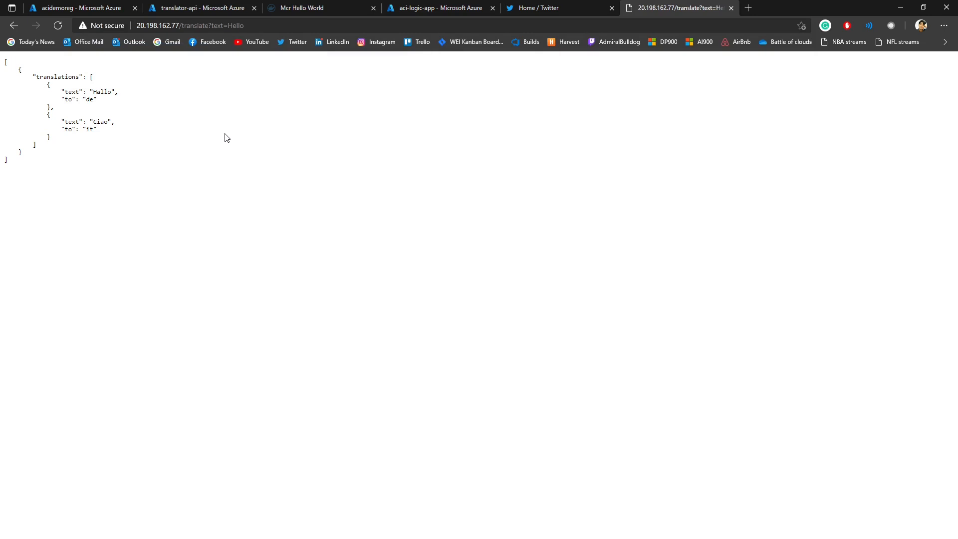
Step: In the aci-logic-app designer, set the container group name of the "Get properties of a container group" action to translator-api
click(219, 6)
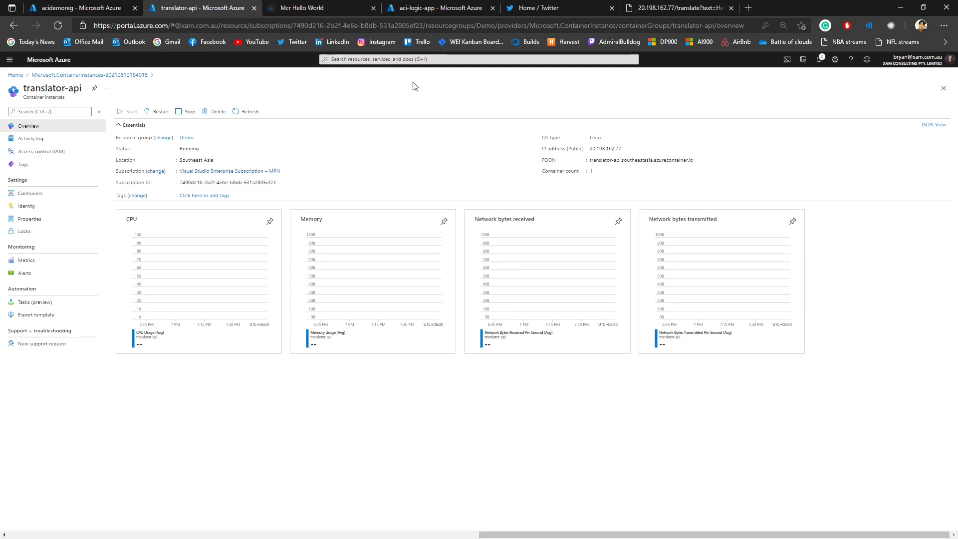
click(399, 8)
drag(333, 5, 322, 7)
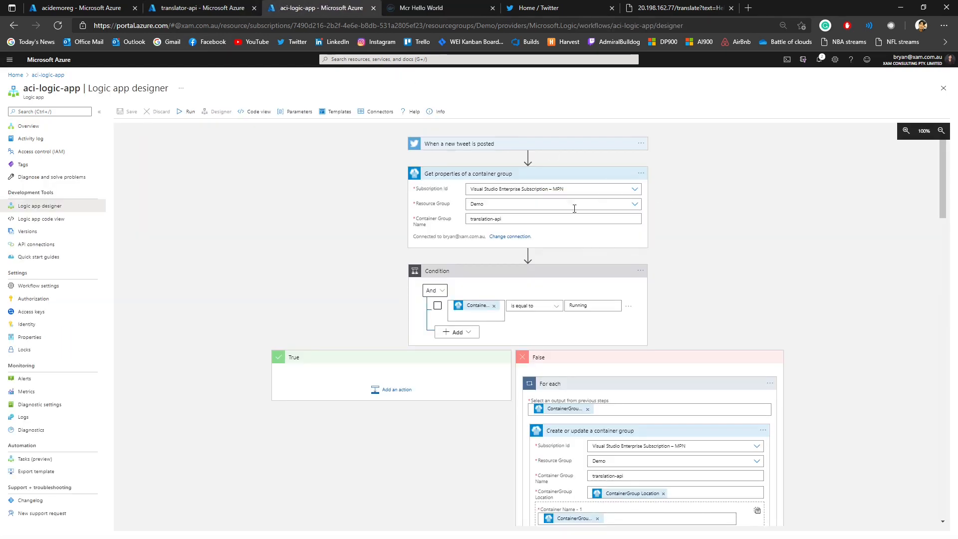
click(511, 222)
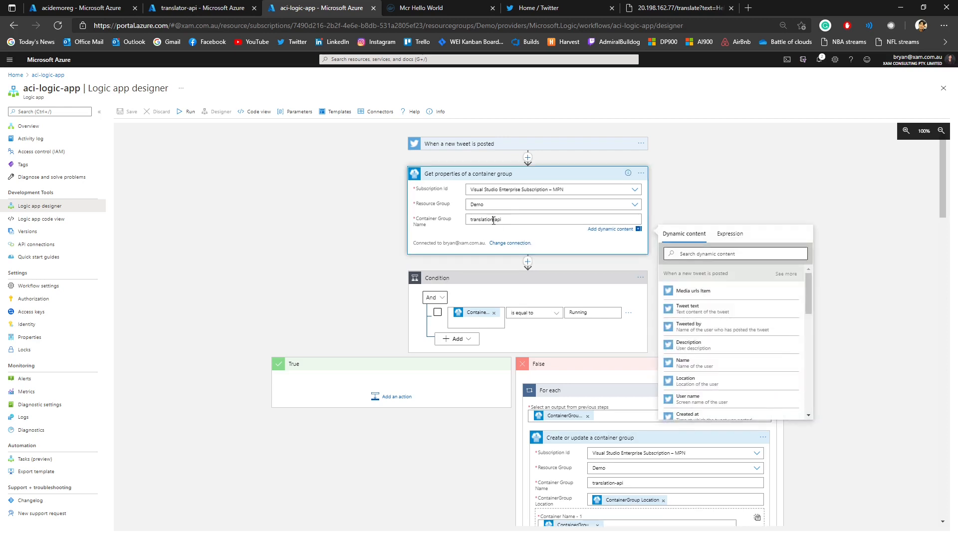
drag(494, 220, 488, 220)
text(o)
click(675, 186)
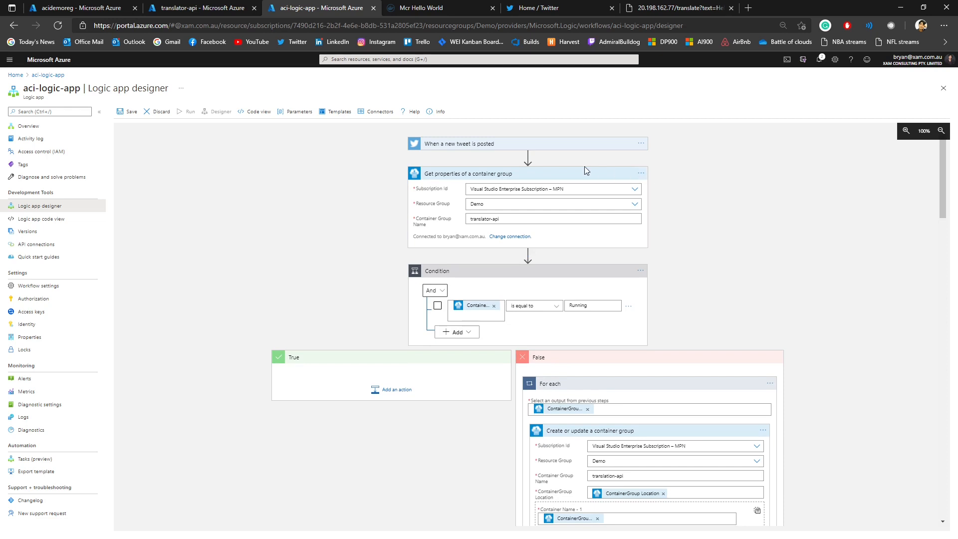
Step: Expand the "When a new tweet is posted" trigger and examine its search text and the overall flow of the workflow
click(478, 145)
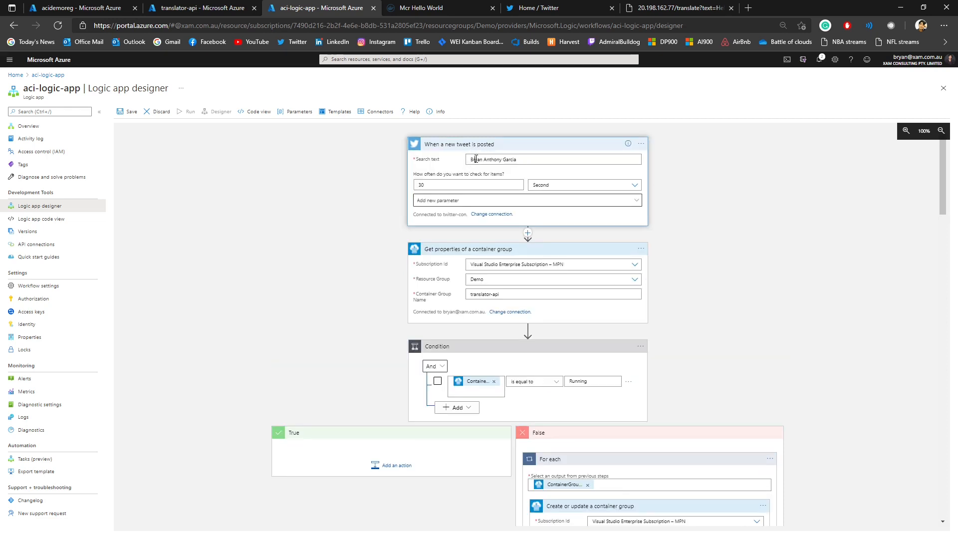
drag(471, 160, 519, 160)
click(526, 159)
scroll(519, 174, down, 3)
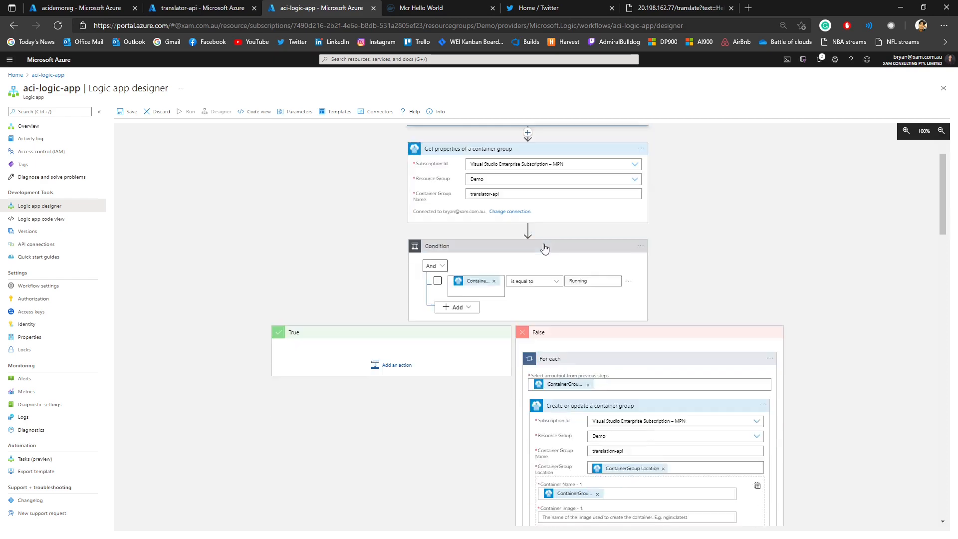
scroll(671, 198, down, 15)
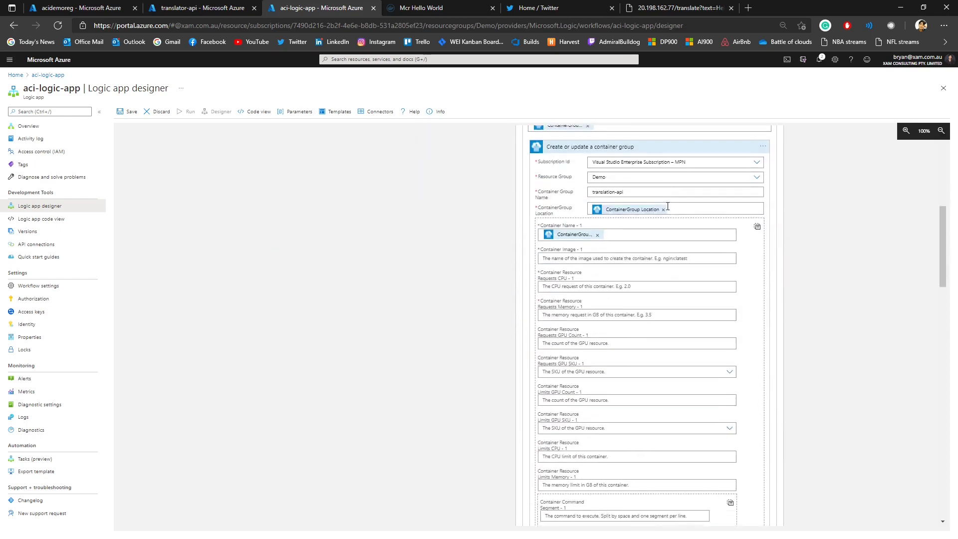
scroll(623, 251, down, 10)
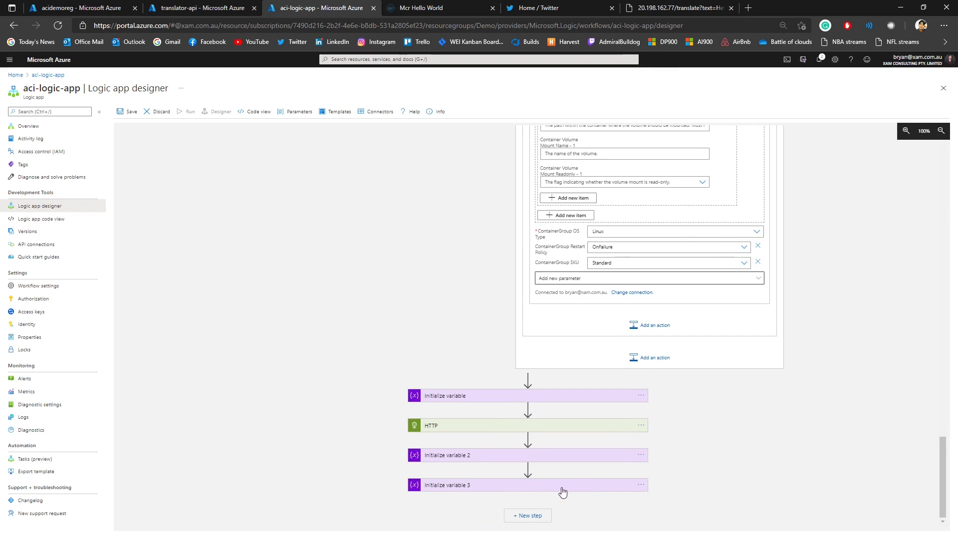
scroll(624, 449, up, 15)
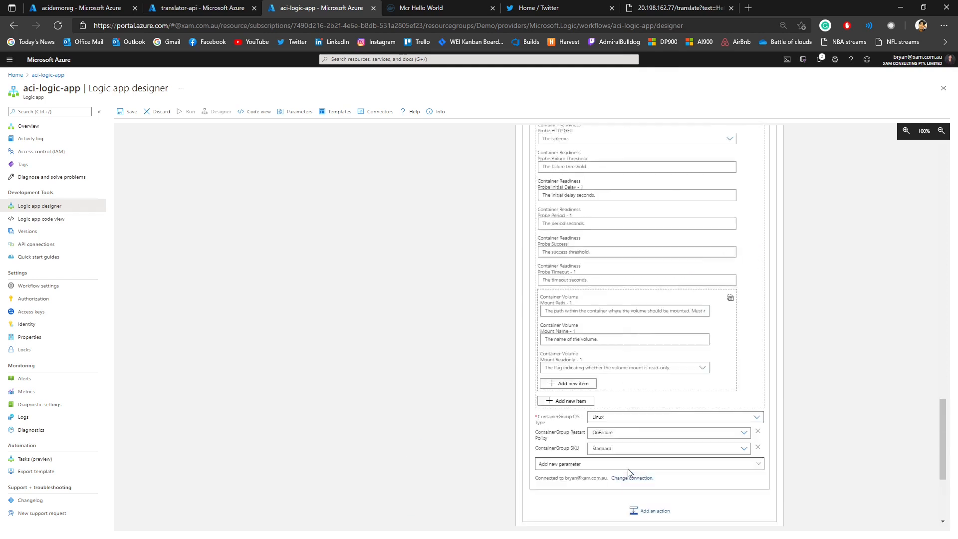
scroll(618, 394, up, 6)
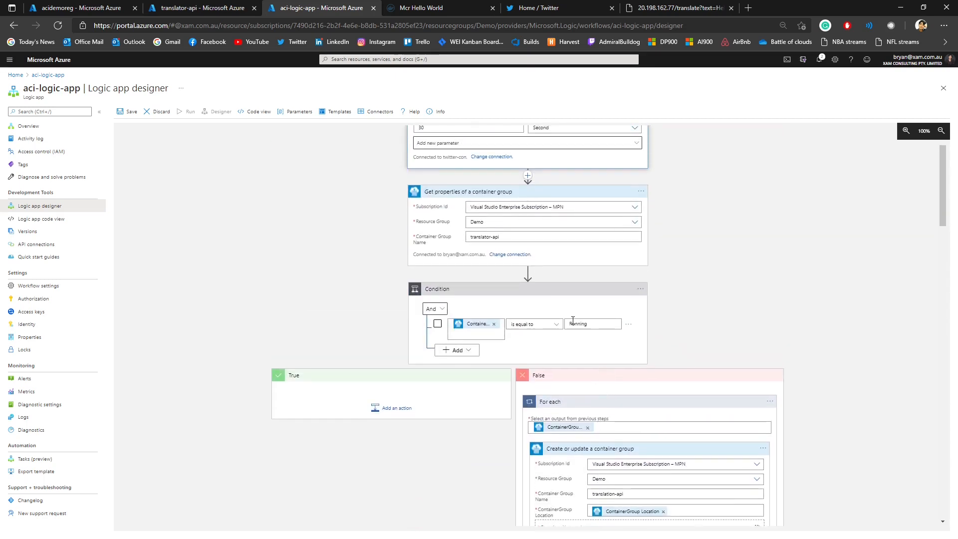
scroll(532, 278, up, 1)
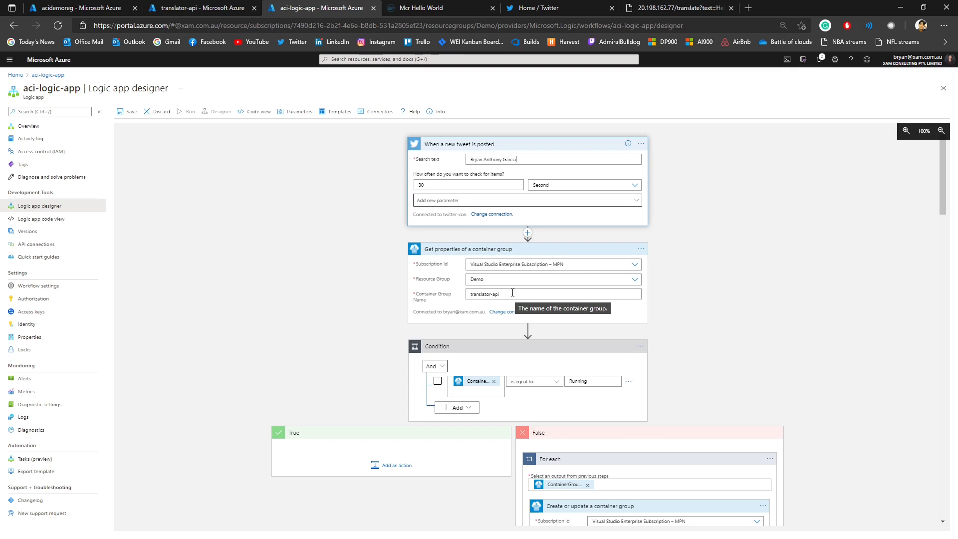
click(512, 292)
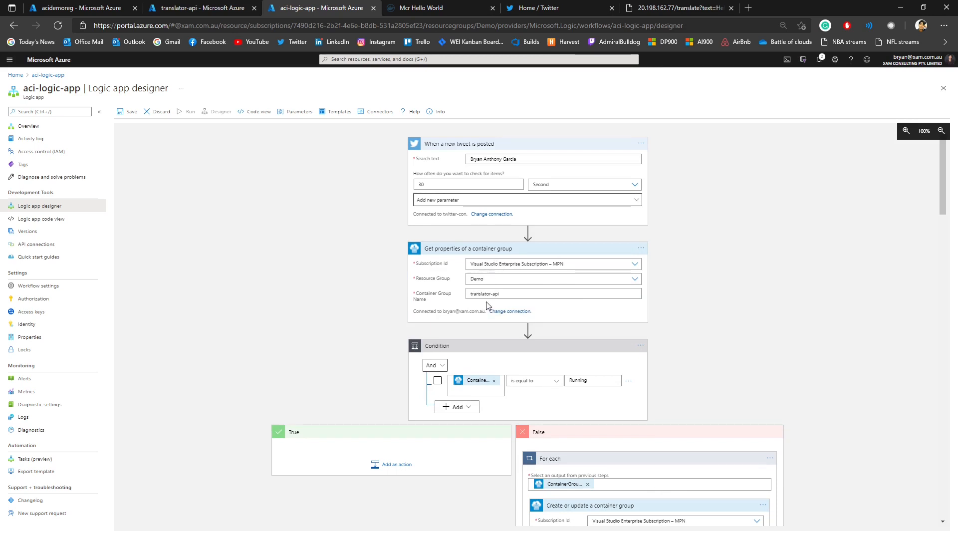
Step: Set the container group name of the "Create or update a container group" action in the False branch to translator-api
scroll(578, 384, down, 1)
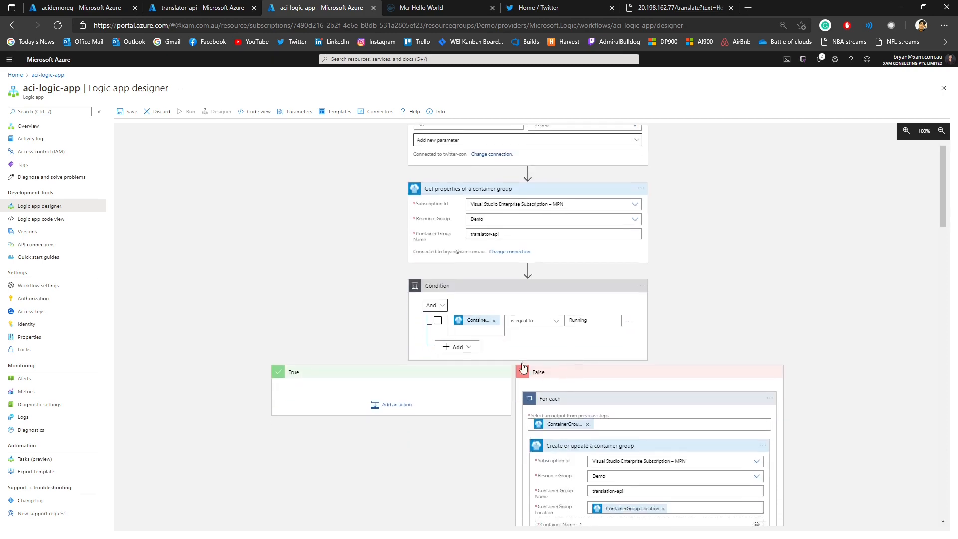
scroll(635, 327, down, 2)
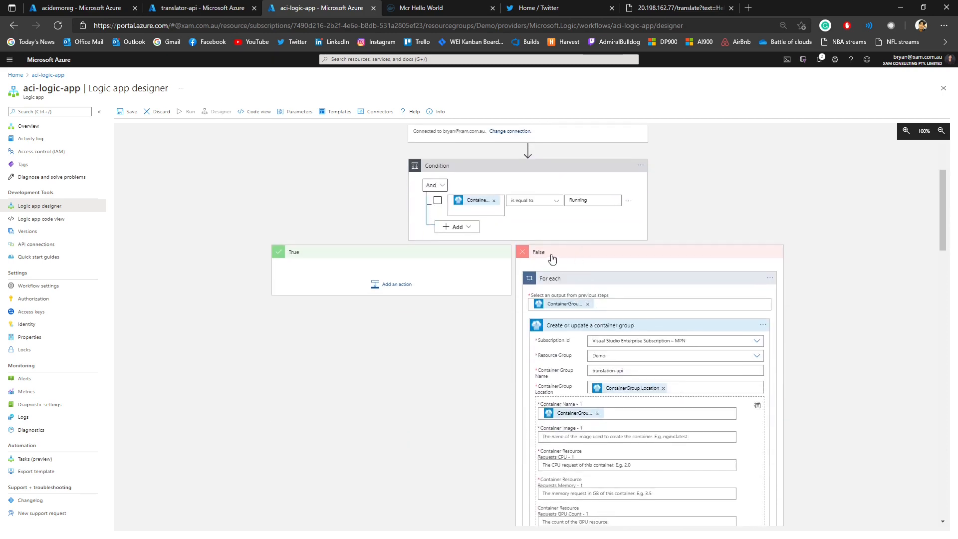
scroll(582, 262, down, 1)
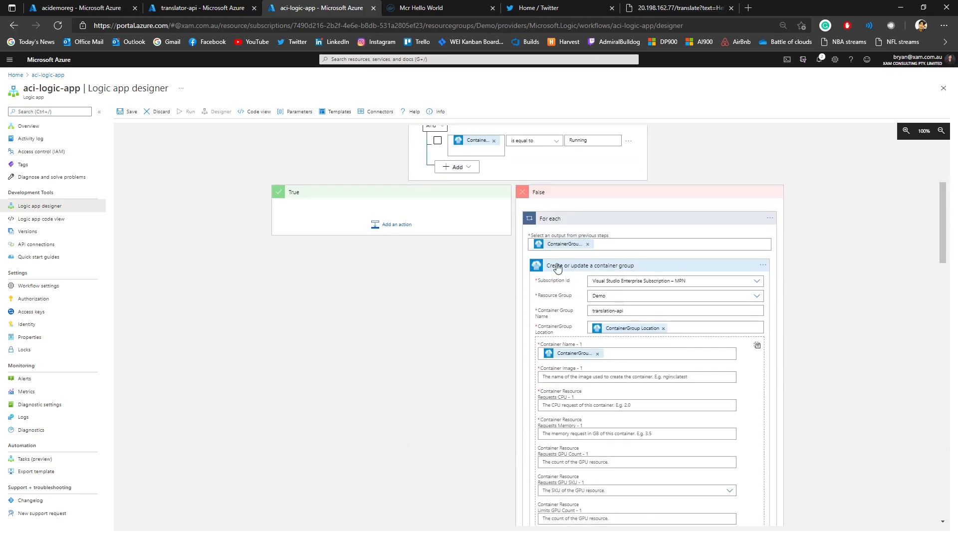
click(613, 310)
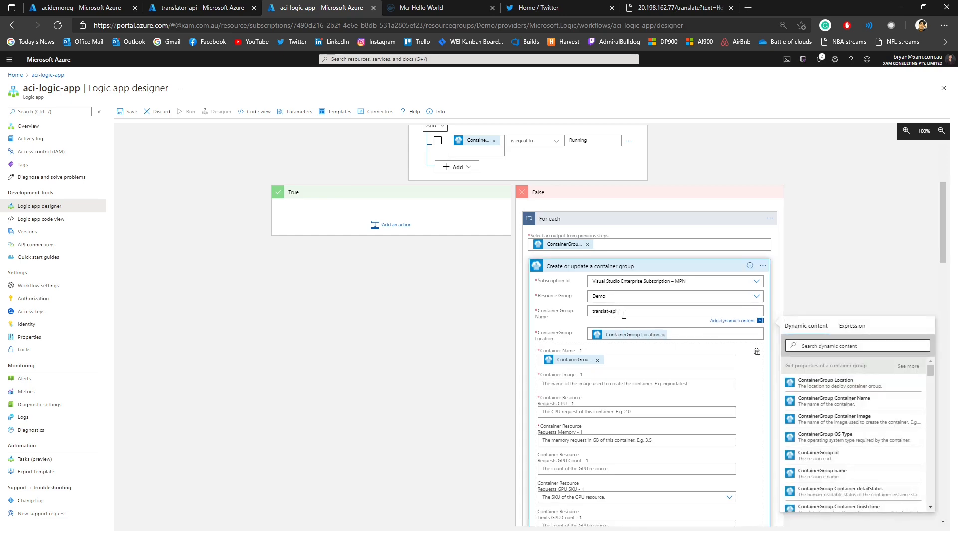
scroll(442, 296, down, 10)
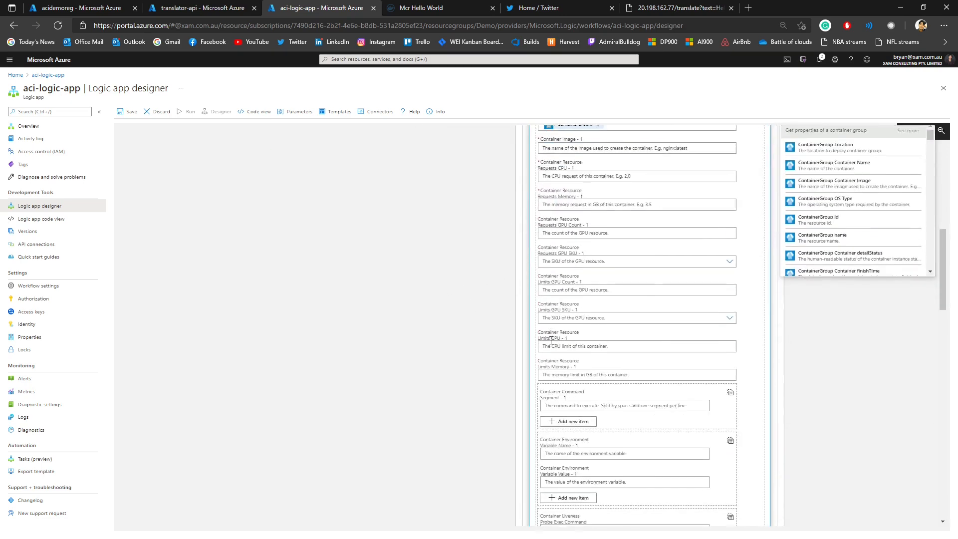
scroll(494, 342, up, 12)
scroll(459, 364, up, 2)
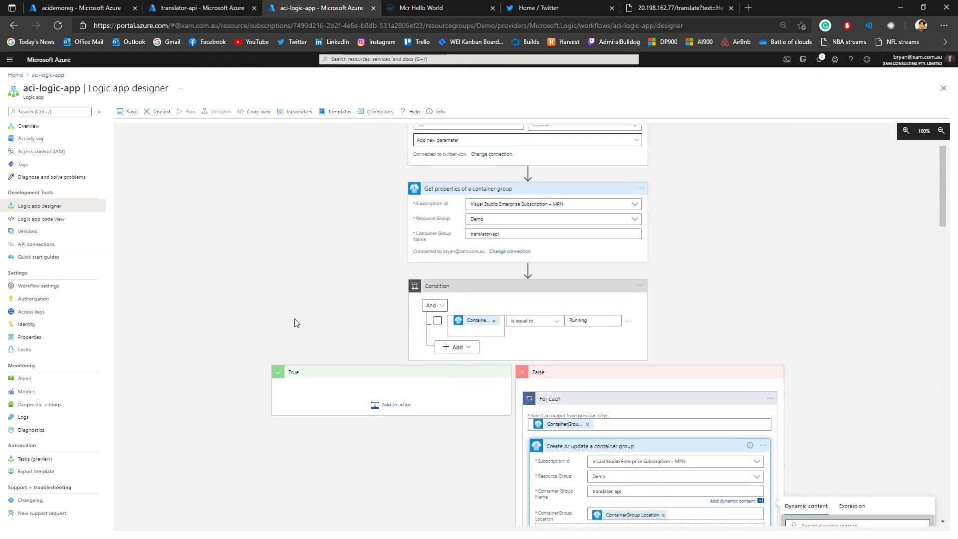
click(287, 343)
Step: Expand the Initialize variable and HTTP actions and examine the tweet_text variable and the GET request's URI
scroll(299, 329, down, 2)
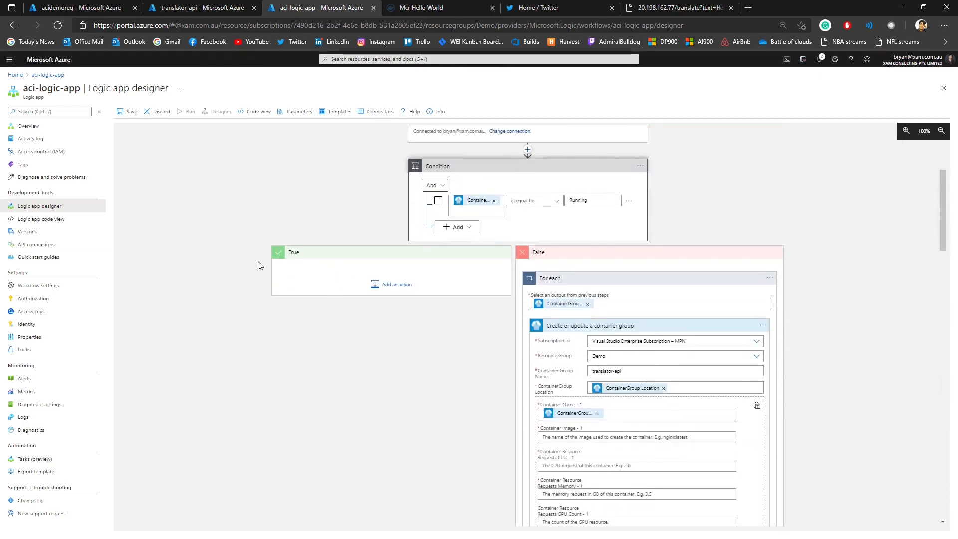
scroll(320, 296, down, 5)
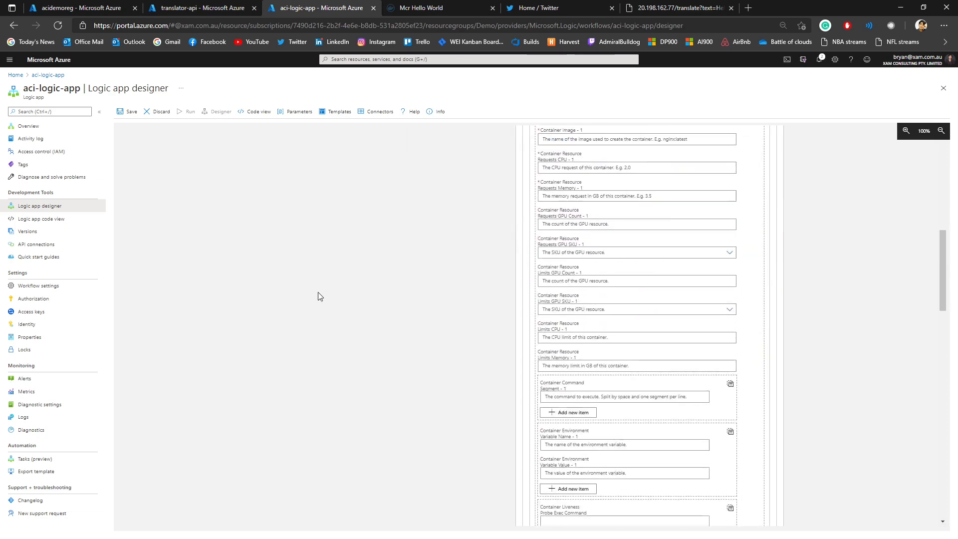
scroll(319, 297, down, 12)
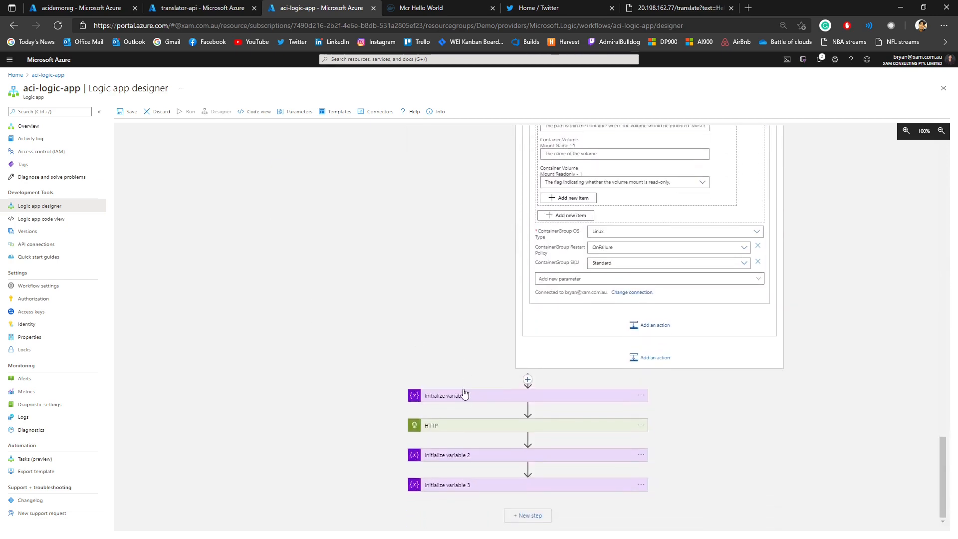
click(463, 395)
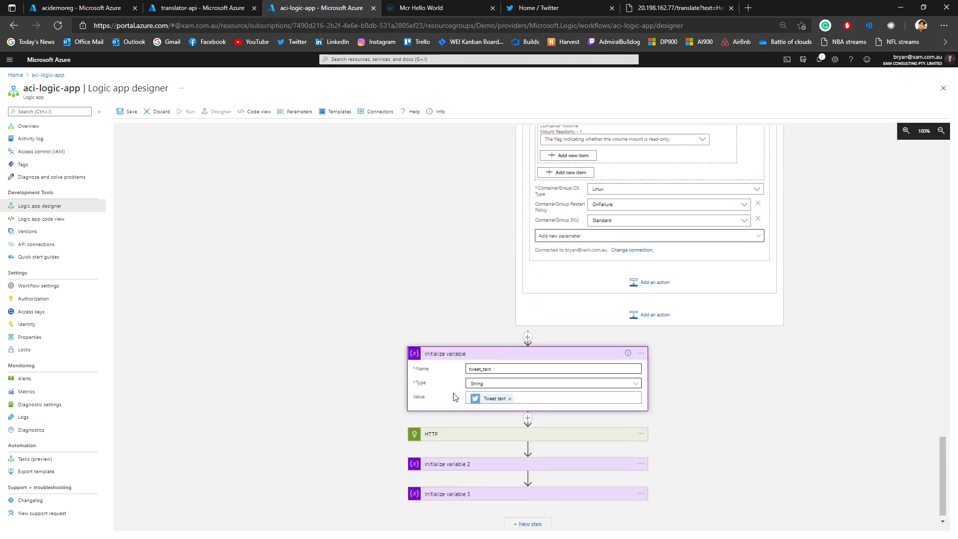
click(458, 427)
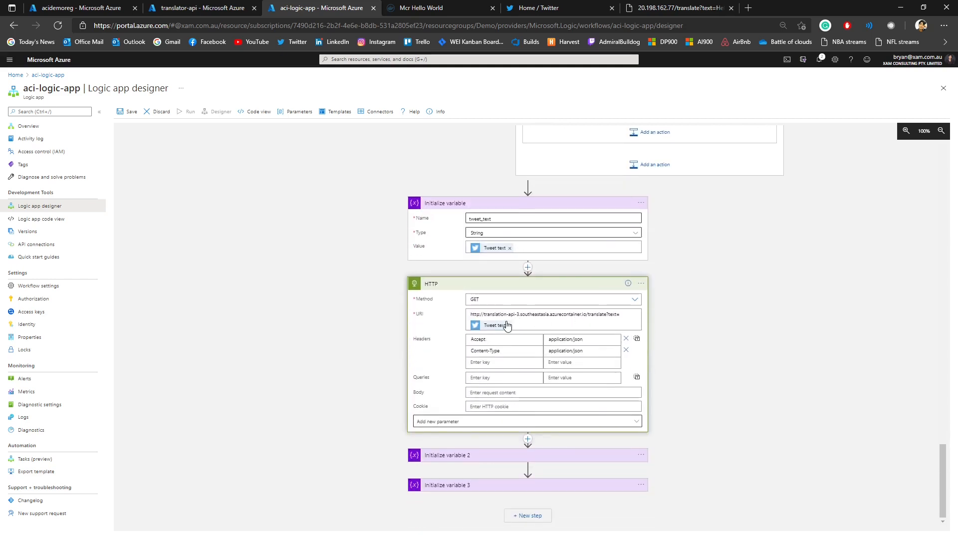
drag(477, 313, 593, 312)
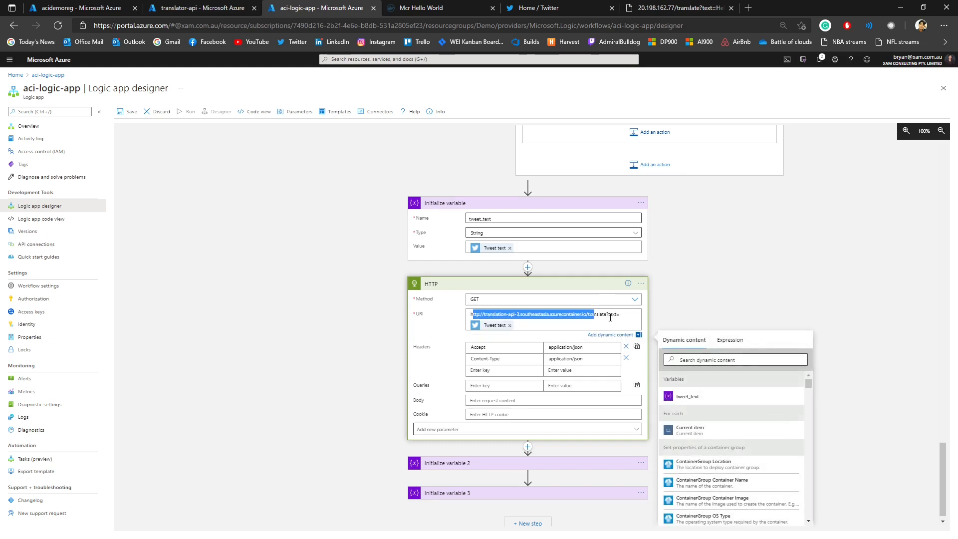
click(610, 318)
scroll(559, 379, down, 1)
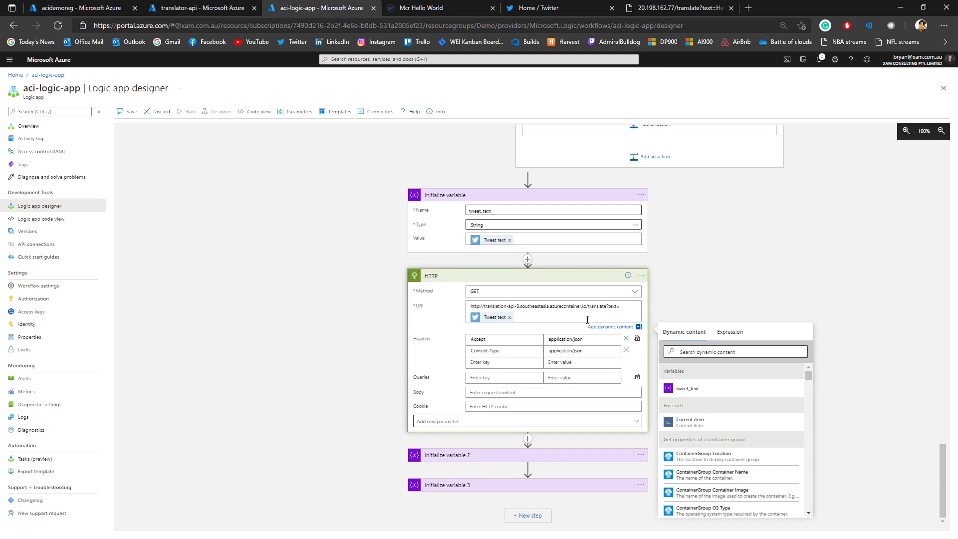
Step: Review the Result and Response variables in Initialize variable 2 and 3 against the JSON structure returned by the translate endpoint
click(474, 455)
scroll(487, 419, down, 1)
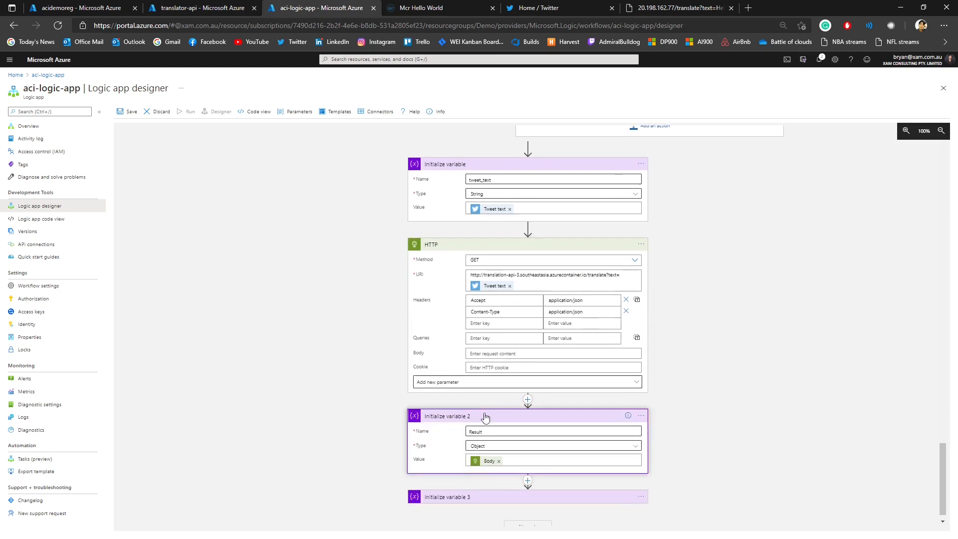
click(457, 483)
scroll(509, 449, down, 1)
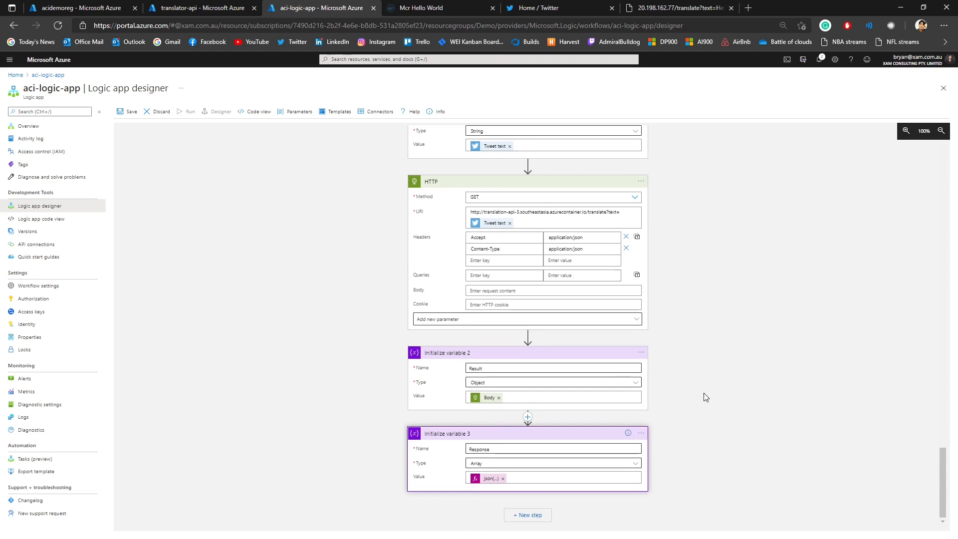
click(683, 4)
drag(97, 164, 3, 65)
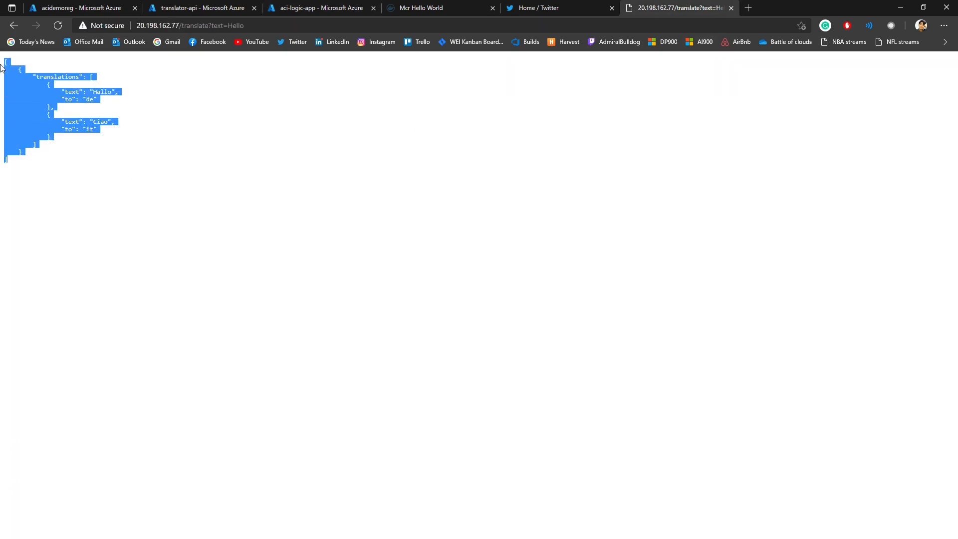
click(19, 75)
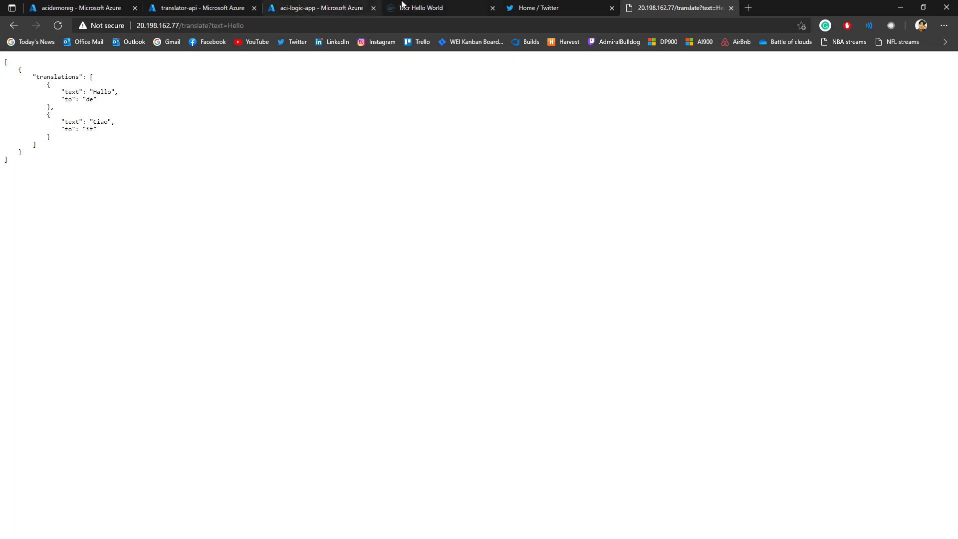
Step: Return to aci-logic-app, save the workflow and run its trigger
click(314, 6)
scroll(774, 269, up, 5)
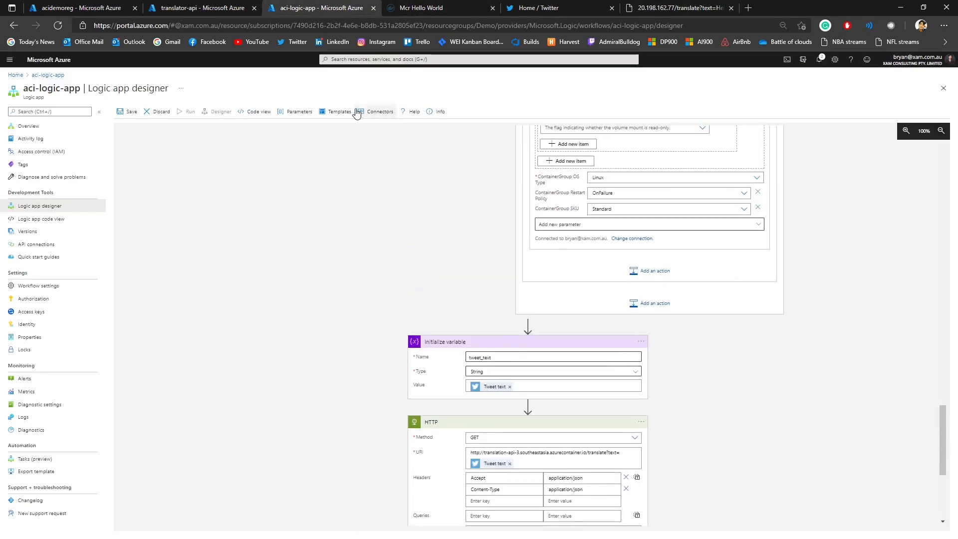
click(131, 114)
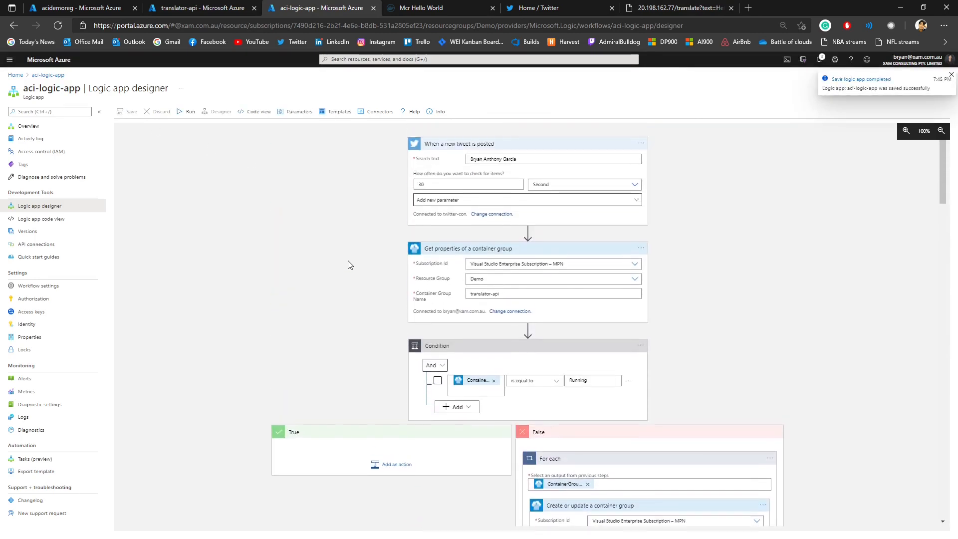
click(185, 111)
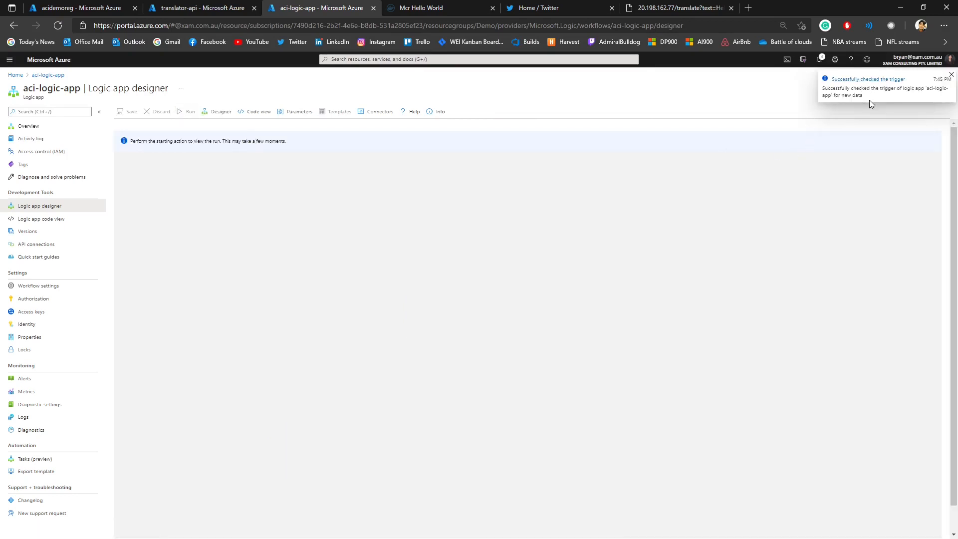
Step: Switch to Twitter and post a tweet reading "My name is" followed by the full name used as the trigger's search text
click(566, 4)
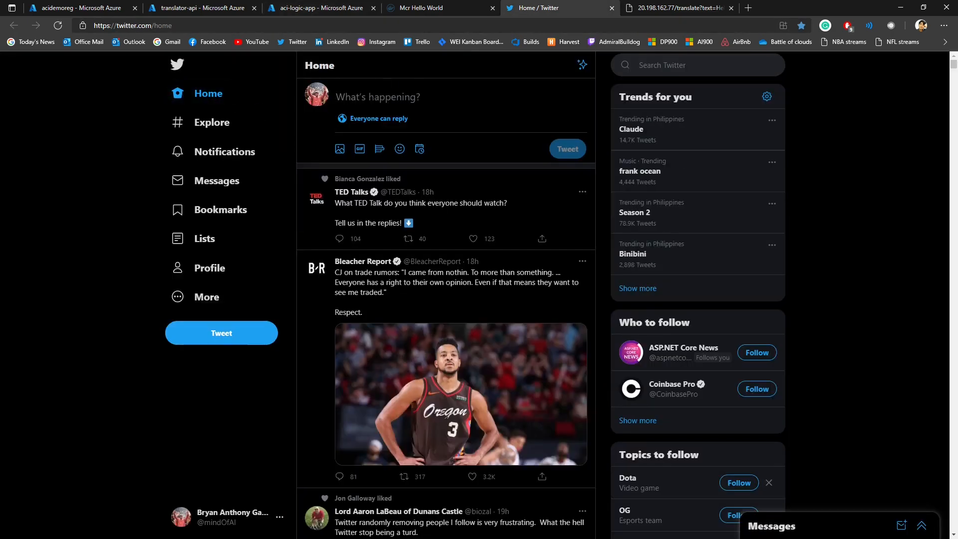
text(My )
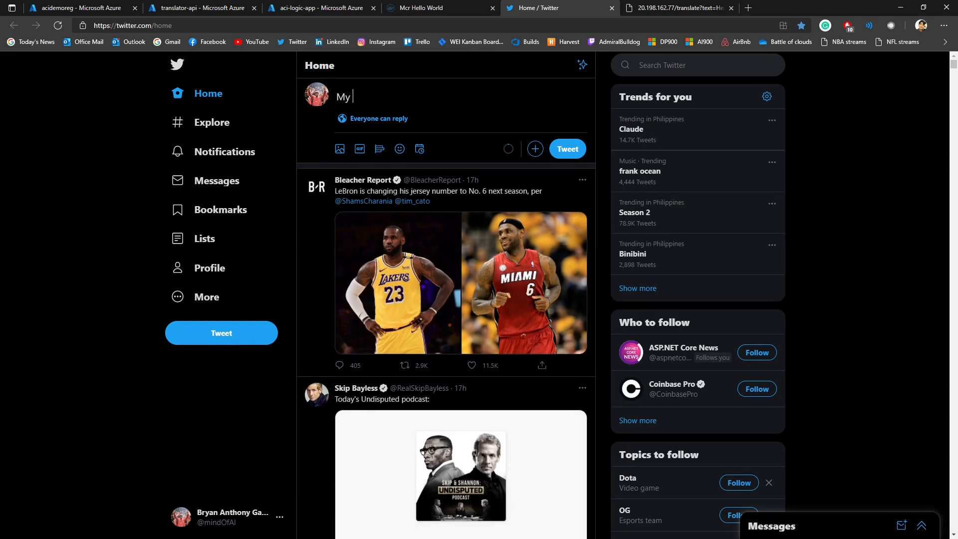
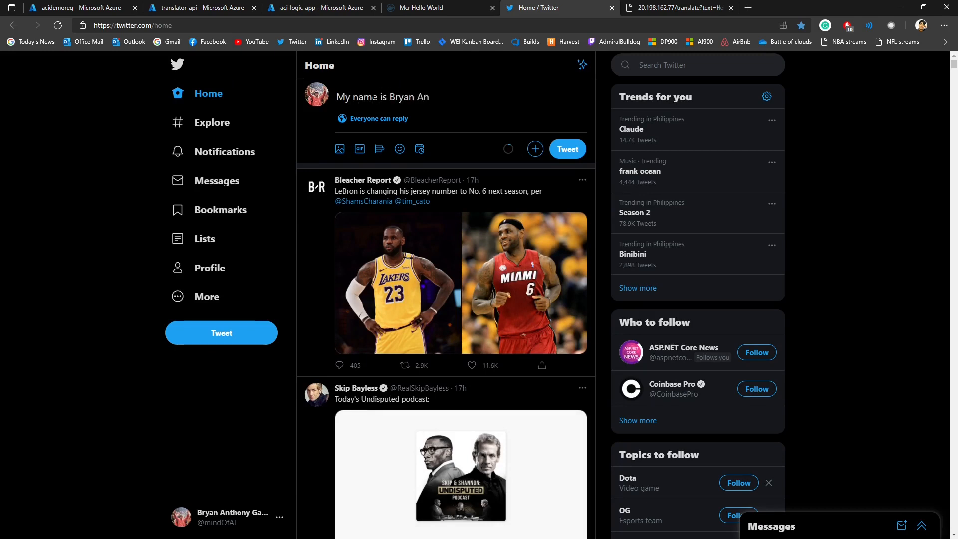
click(577, 149)
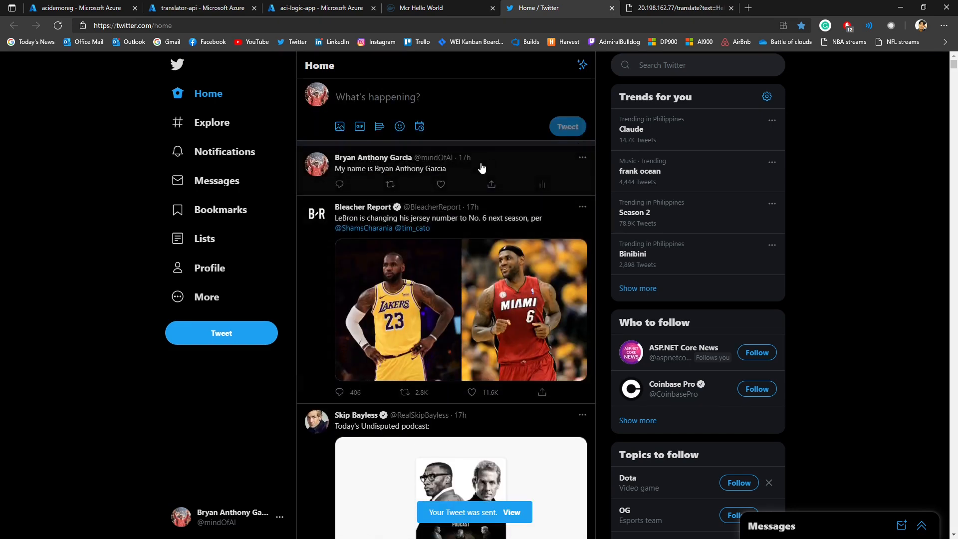
Step: Return to aci-logic-app, reopen the workflow in edit mode and expand the HTTP action
click(323, 6)
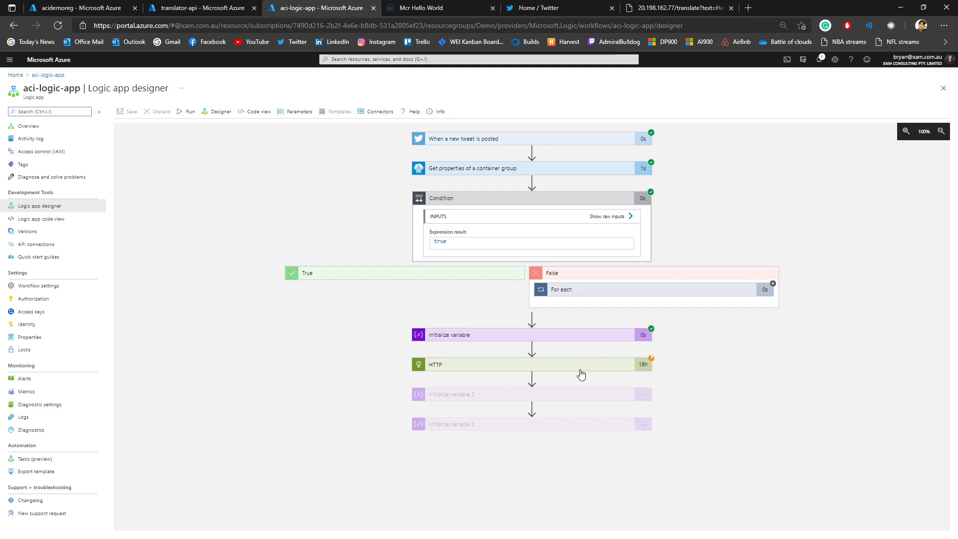
click(227, 111)
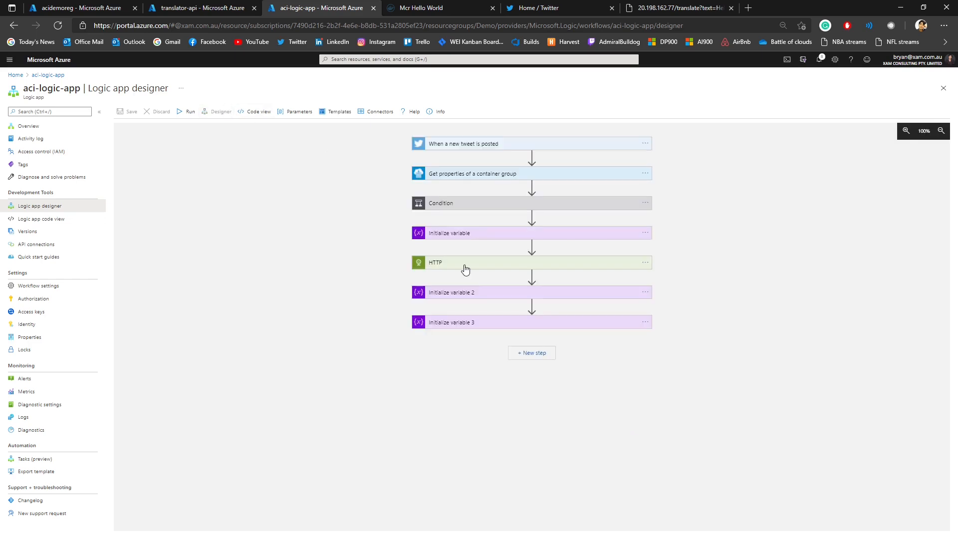
click(465, 270)
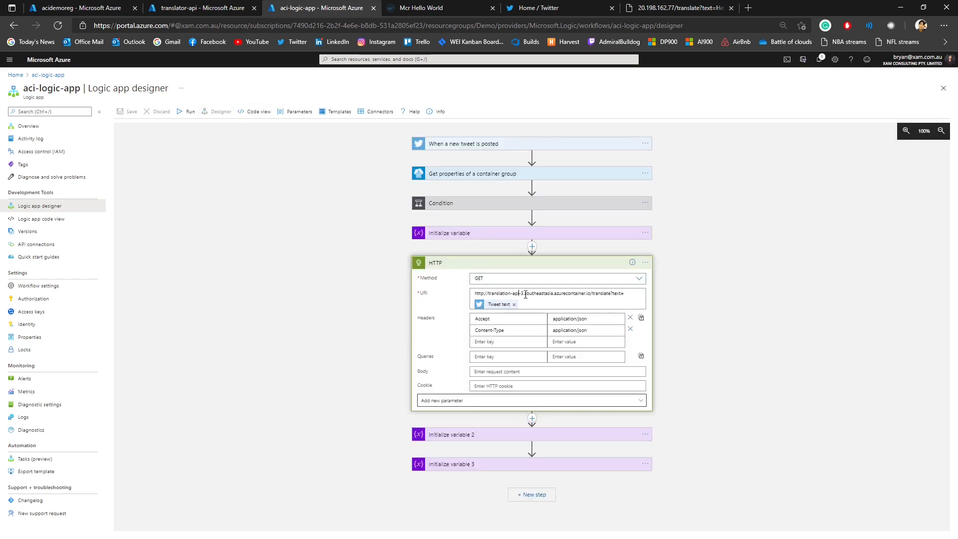
Step: Reopen the translator-api.southeastasia.azurecontainer.io version of the translation response page and copy its address through /translate
click(662, 9)
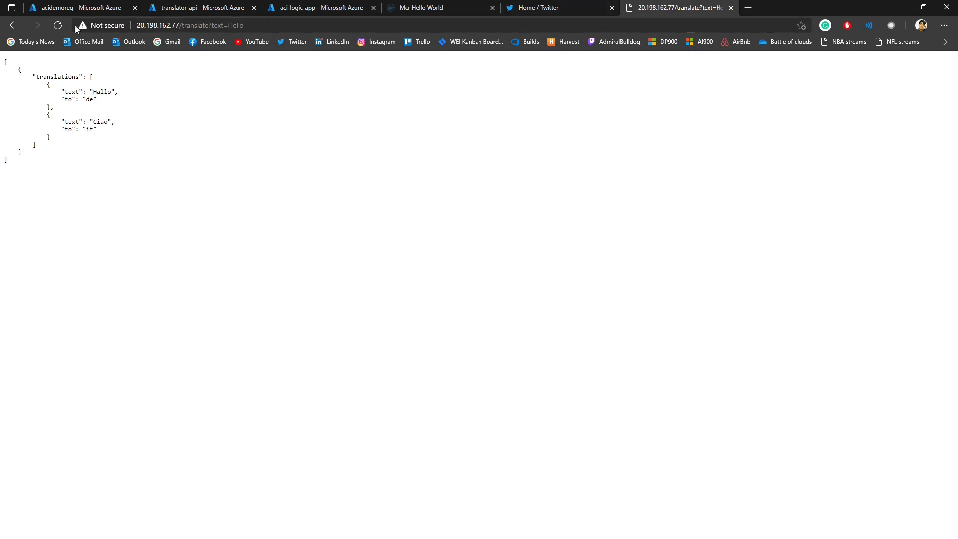
click(14, 26)
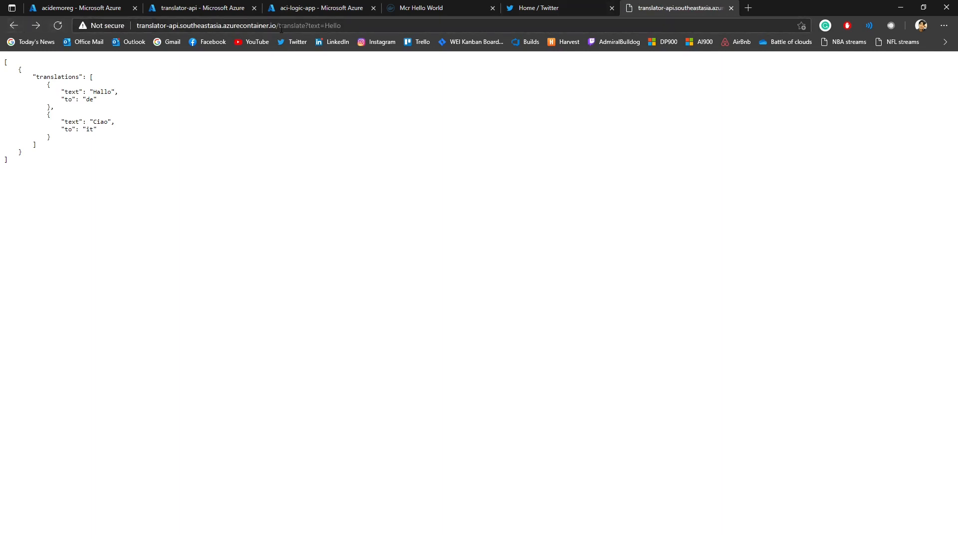
drag(281, 25, 226, 26)
drag(306, 26, 137, 25)
key(ctrl+c)
click(222, 8)
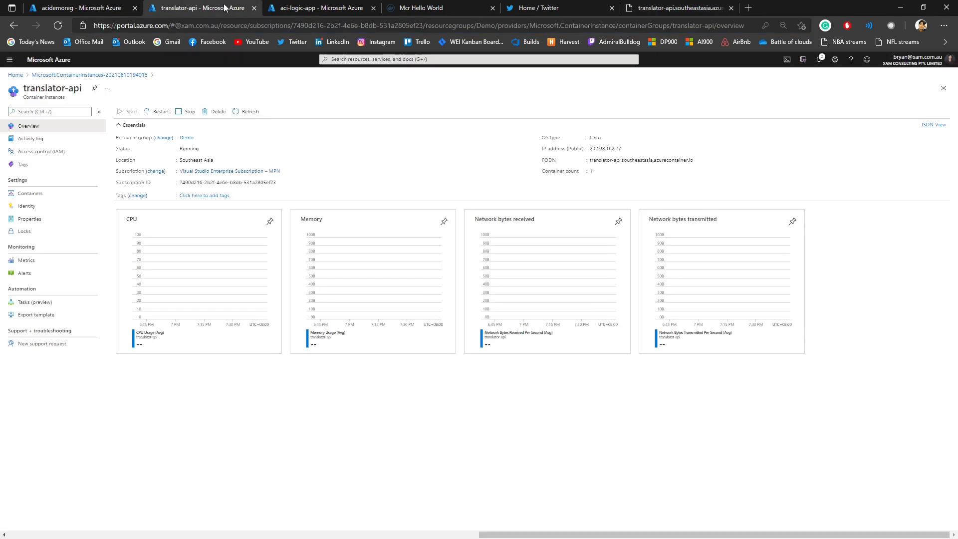
click(327, 8)
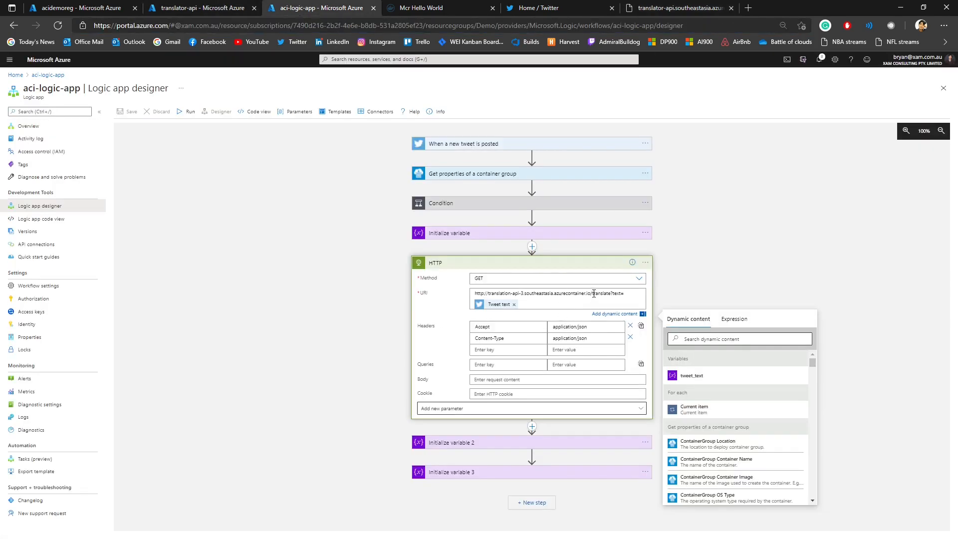
drag(593, 293, 464, 289)
key(ctrl+v)
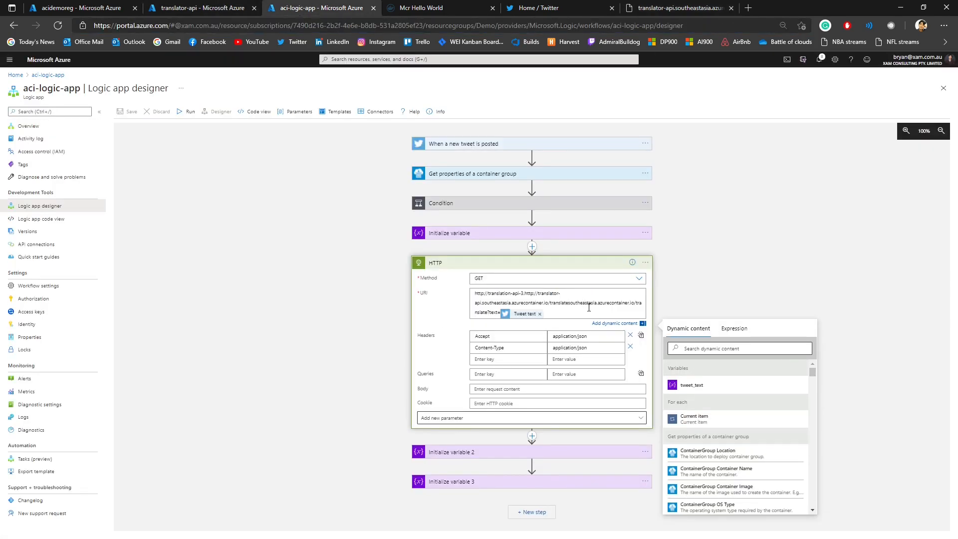
key(ctrl+z)
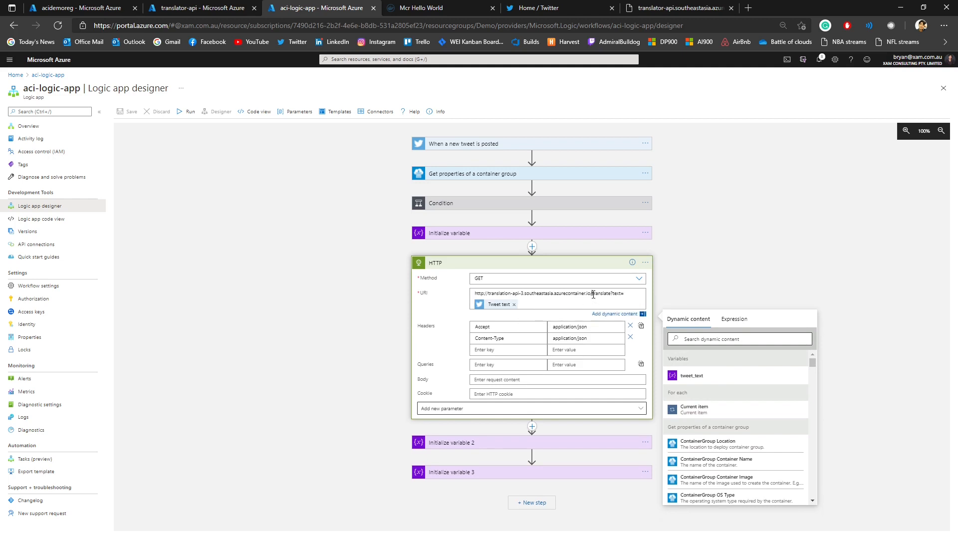
drag(592, 294, 471, 292)
key(ctrl+v)
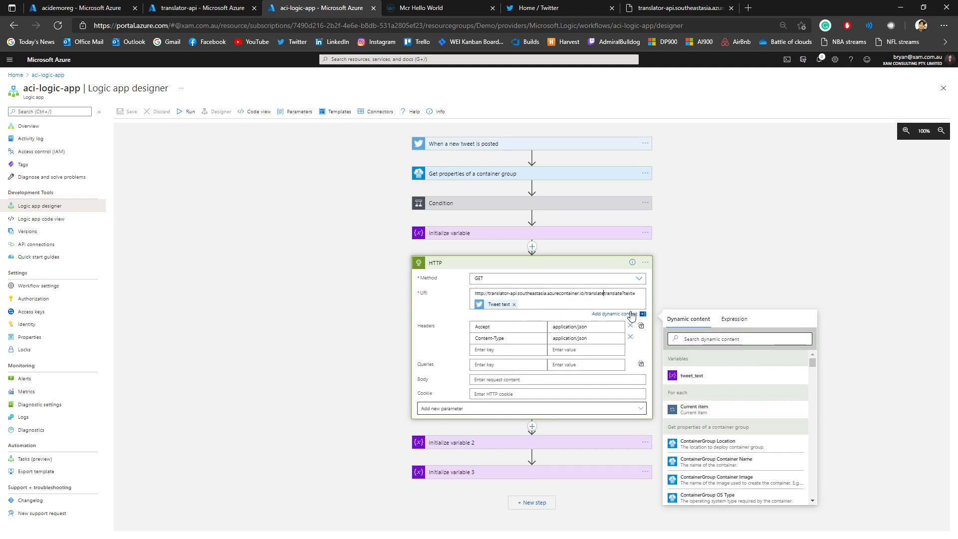
drag(622, 293, 603, 293)
key(BackSpace)
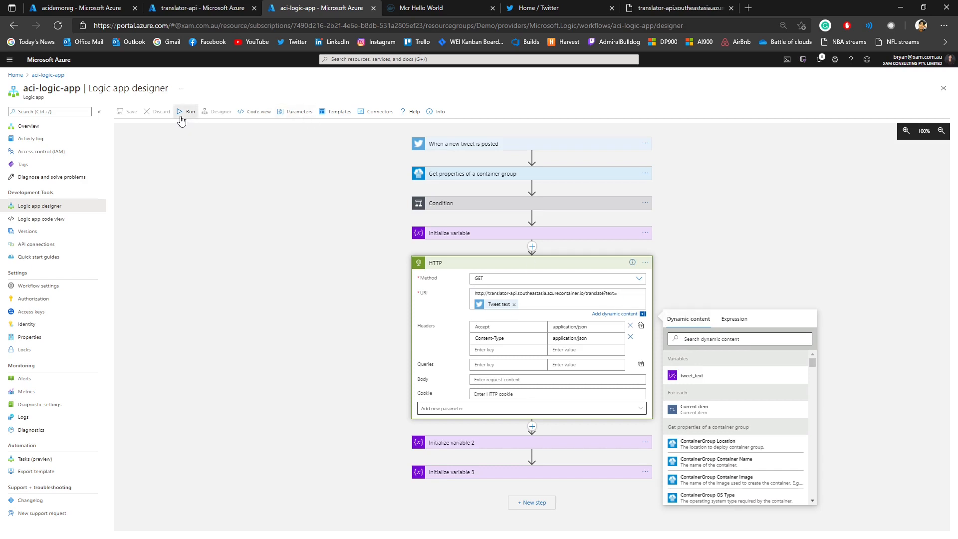
Step: Save the aci-logic-app workflow and run its trigger with the corrected URI
click(235, 175)
click(129, 112)
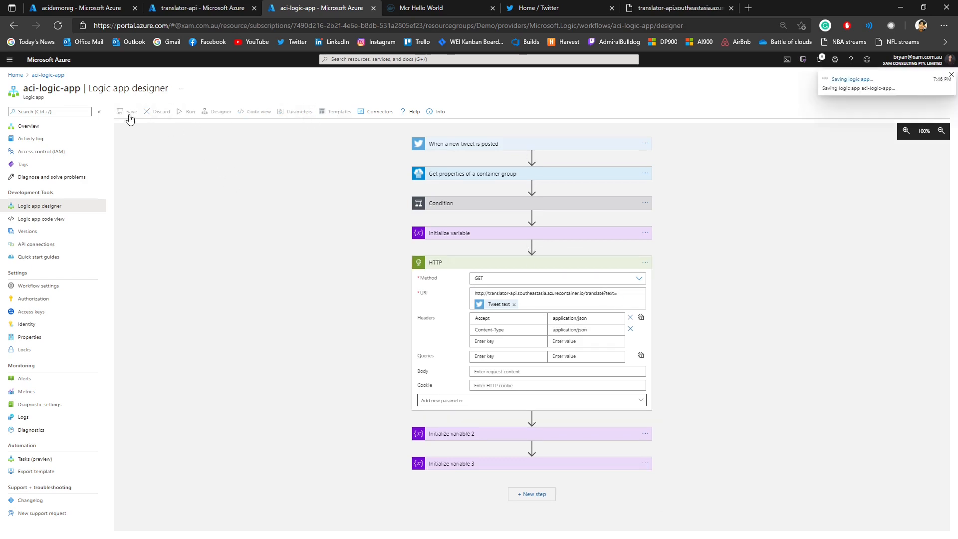
click(189, 112)
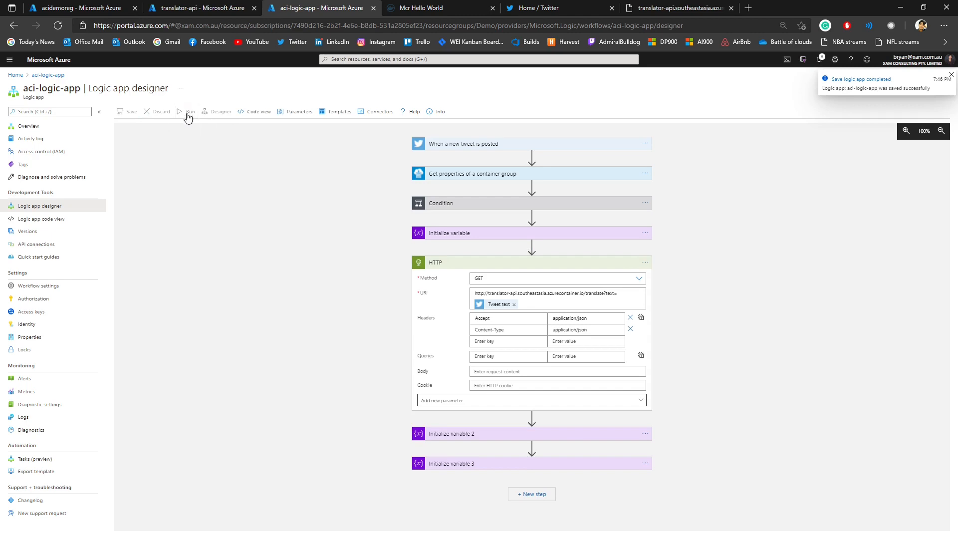
Step: Switch to Twitter, copy the text of the earlier "My name is" tweet, delete that tweet and post the same text again
click(509, 8)
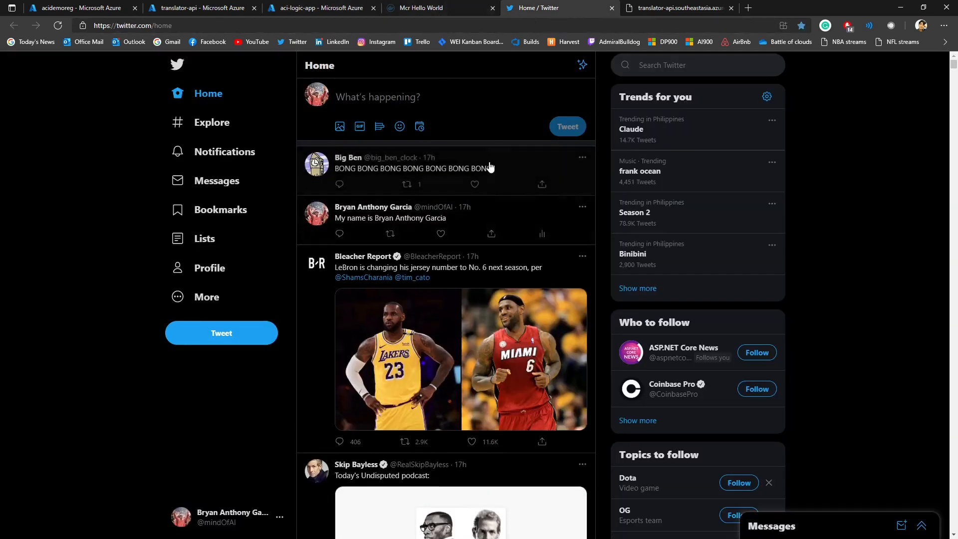
triple_click(465, 227)
key(ctrl+c)
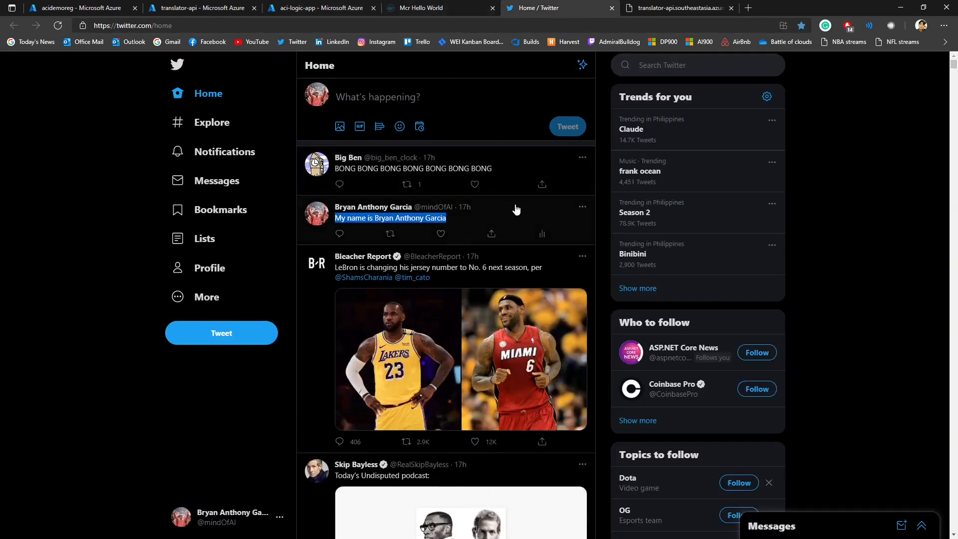
click(582, 207)
click(527, 217)
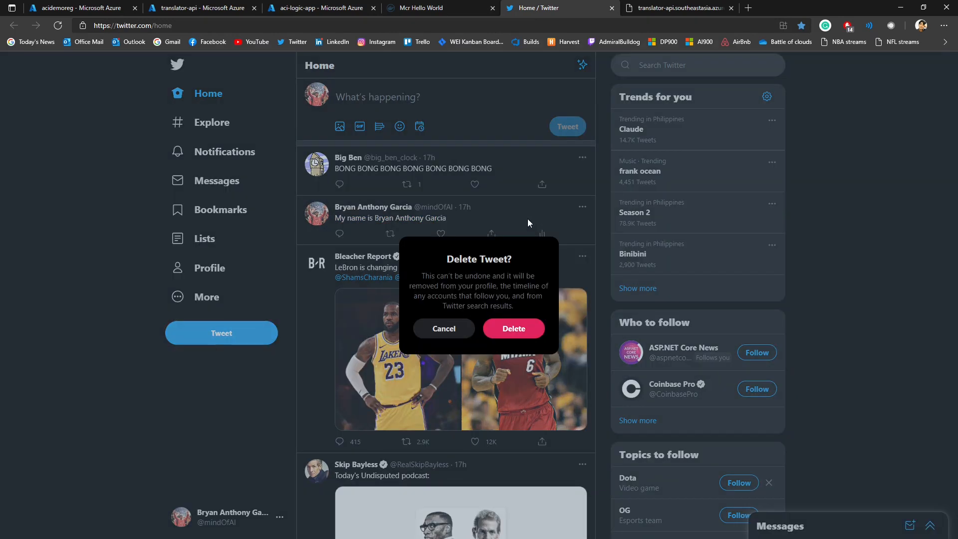
click(514, 329)
click(377, 96)
key(ctrl+v)
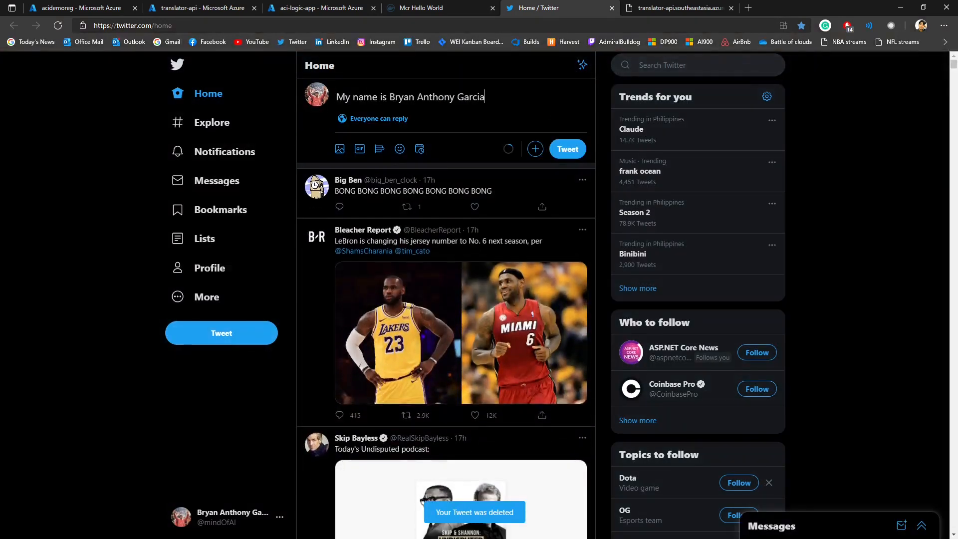
click(567, 148)
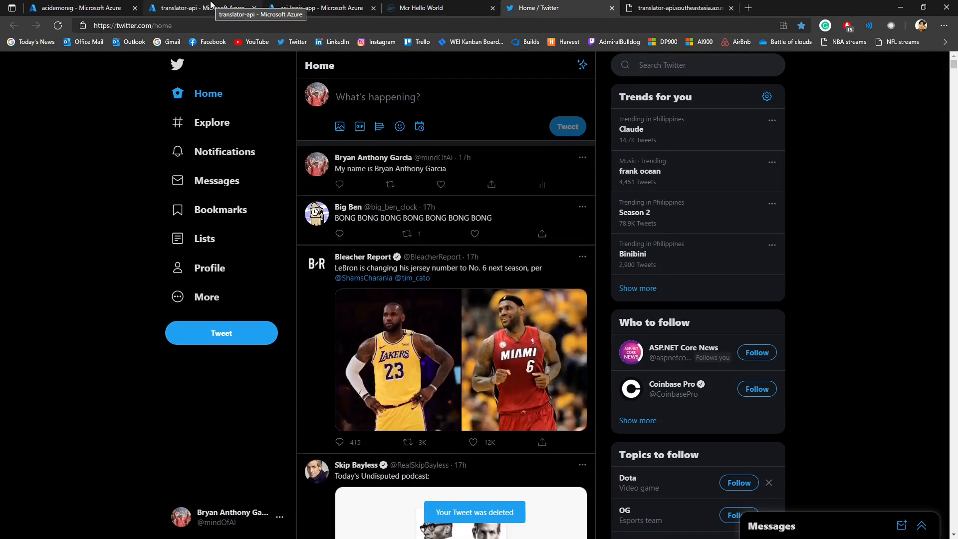
Step: Return to the aci-logic-app run and examine the tweet trigger's search text and TweetText output
click(198, 10)
click(282, 10)
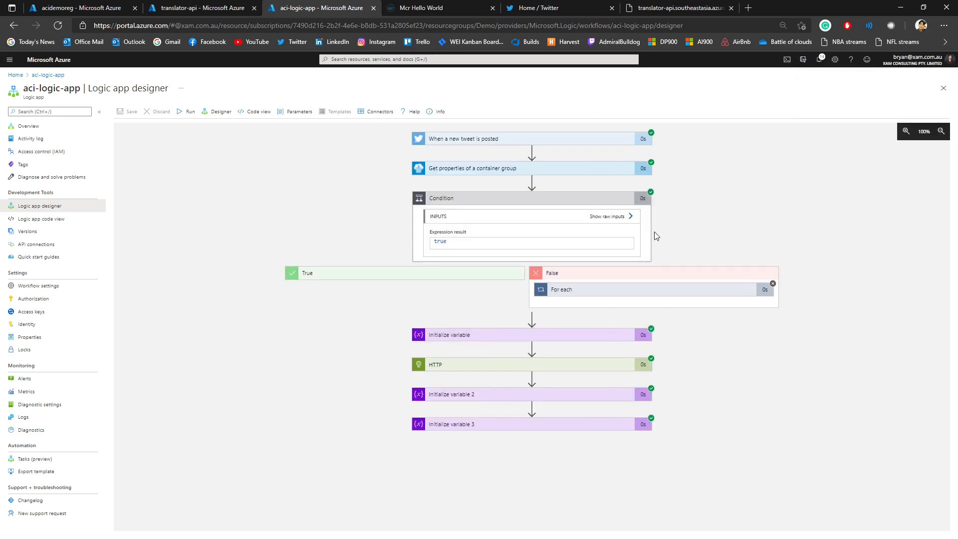
click(504, 139)
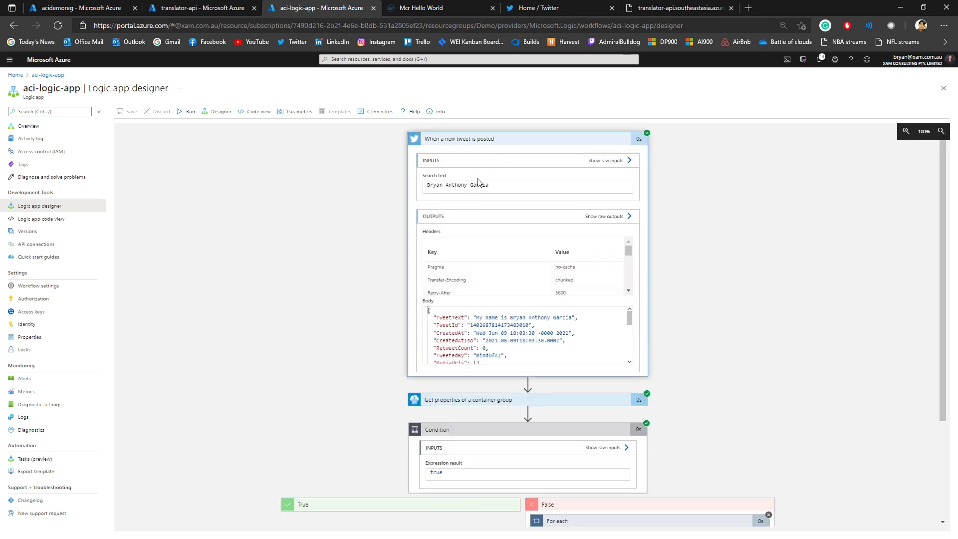
drag(473, 318, 571, 320)
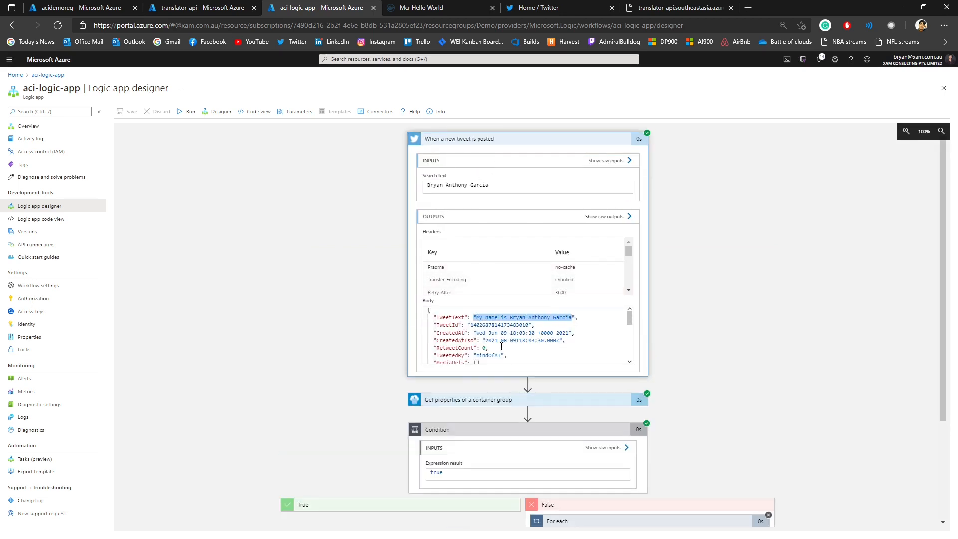
click(525, 141)
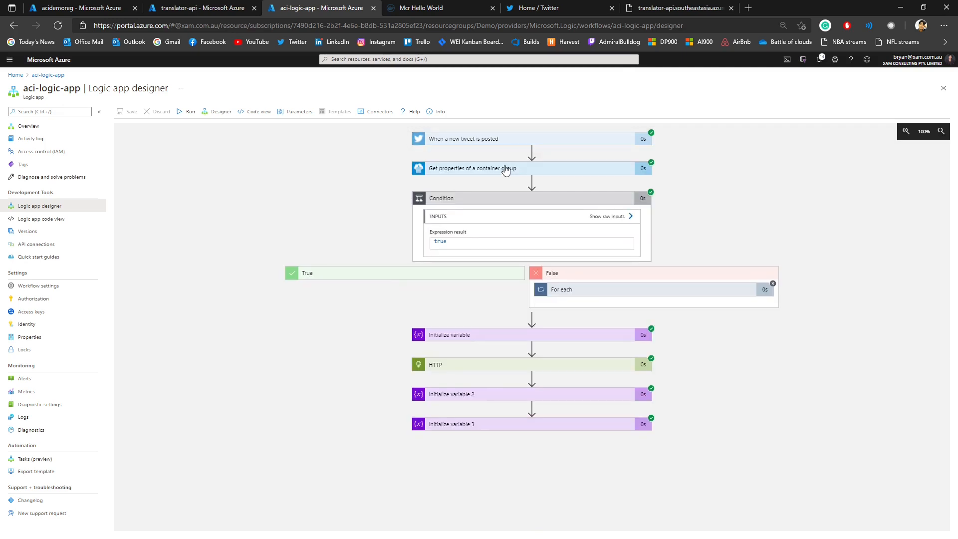
Step: Review the inputs and outputs of Get properties of a container group, including the container name and state
click(505, 169)
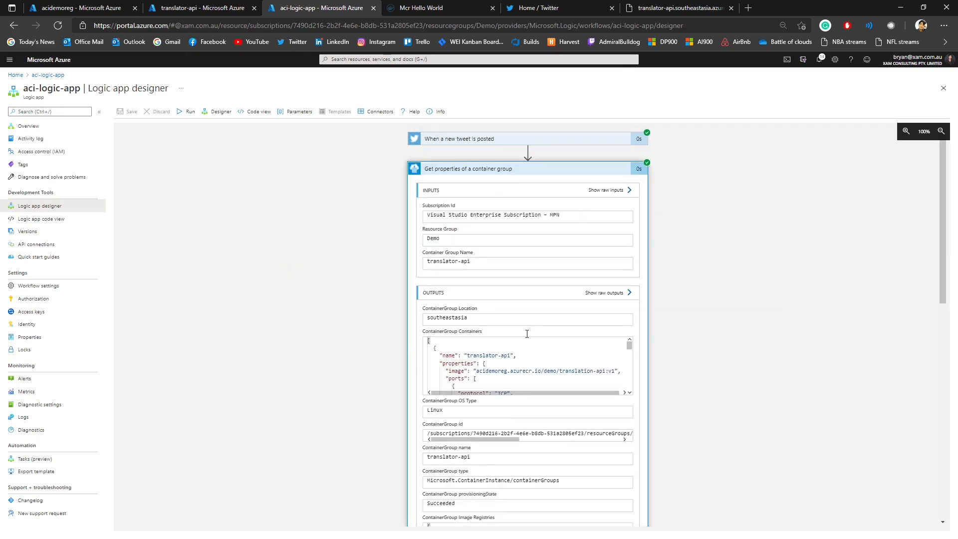
scroll(526, 333, down, 3)
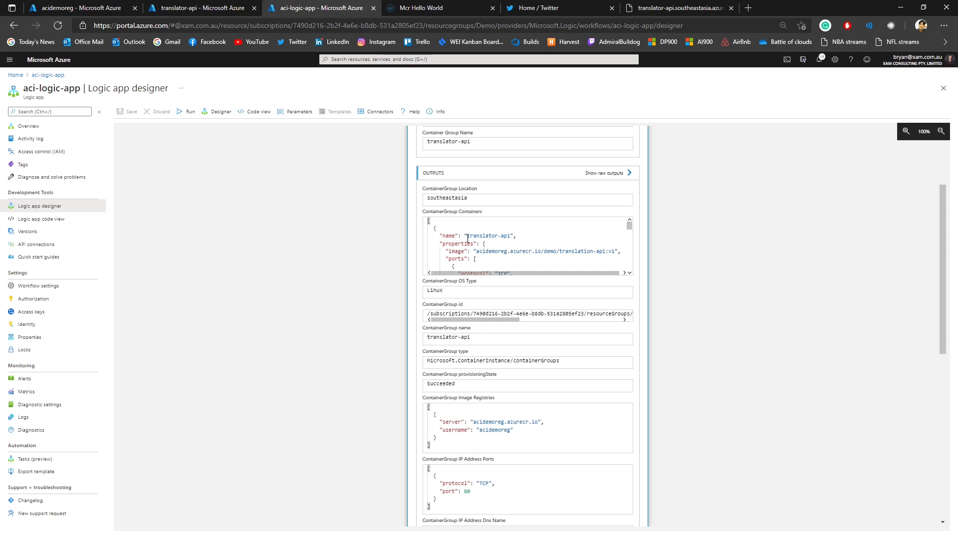
drag(469, 237, 514, 241)
scroll(518, 246, down, 2)
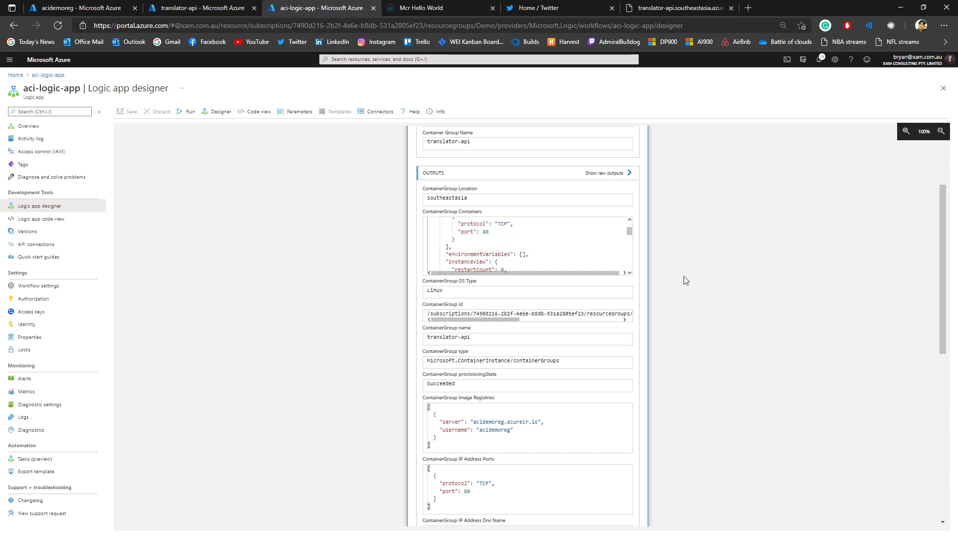
scroll(649, 269, down, 8)
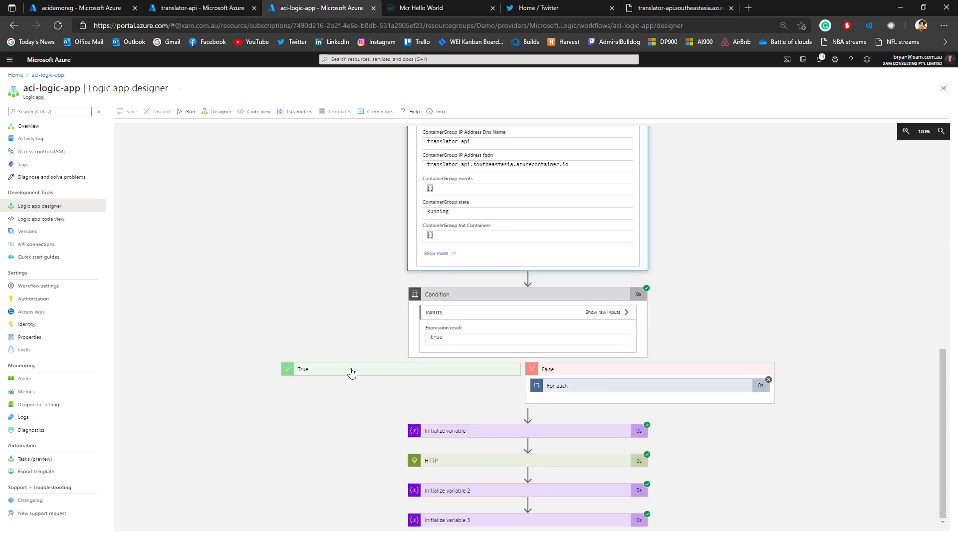
Step: Examine the tweet_text variable's value and the HTTP action's URI, status code and response body in the run
click(449, 431)
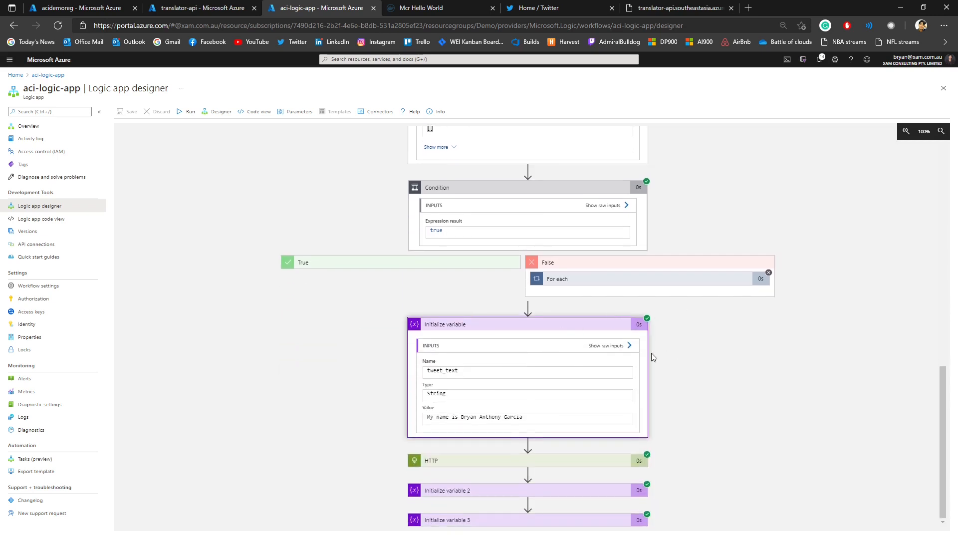
drag(433, 371, 496, 374)
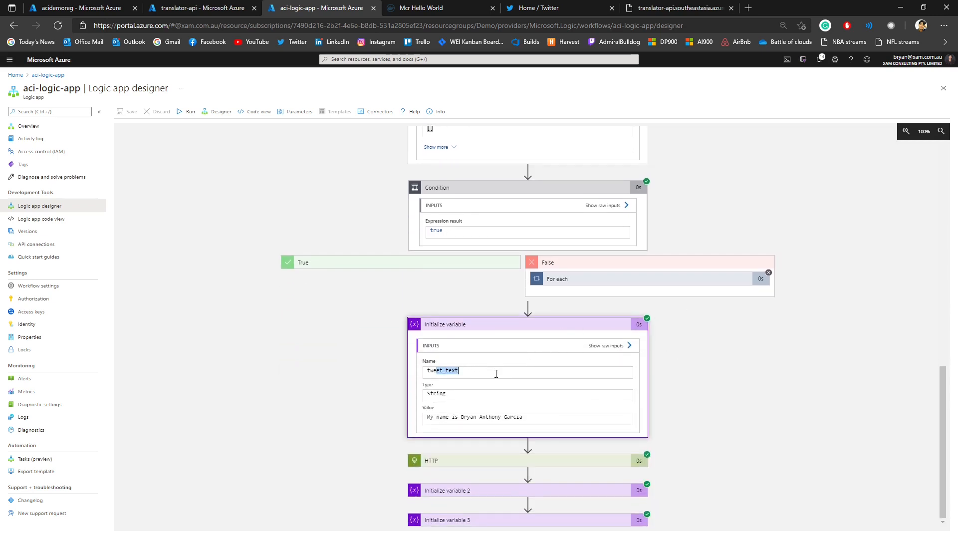
drag(539, 429, 426, 425)
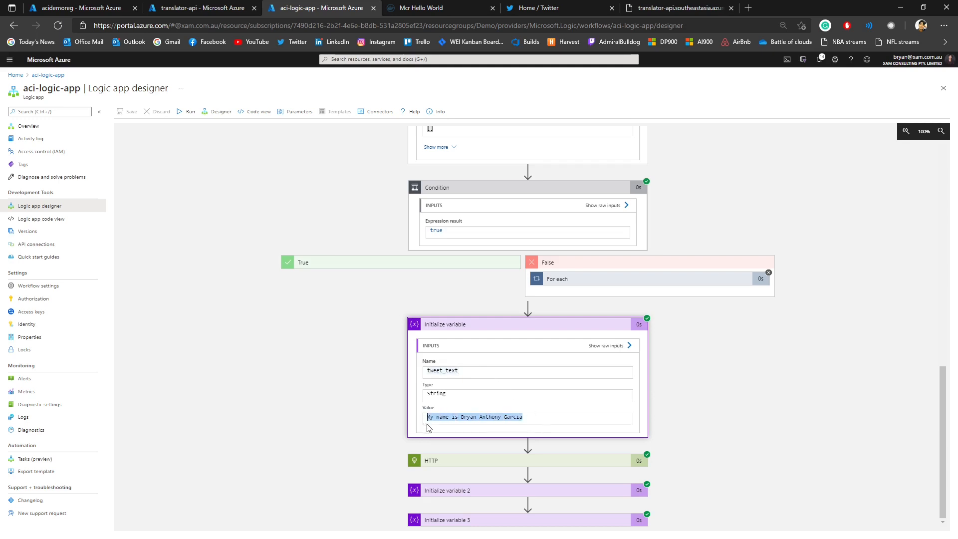
click(449, 459)
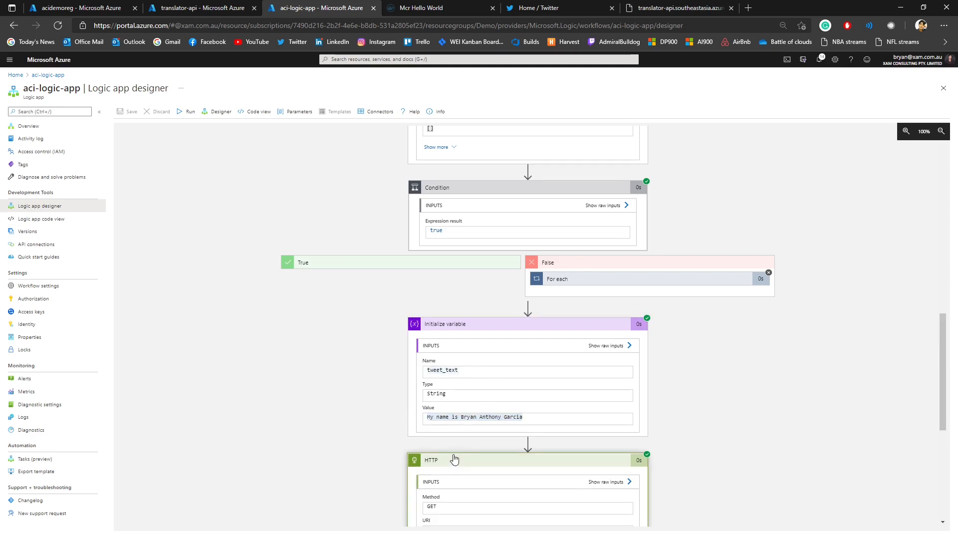
scroll(618, 439, down, 3)
scroll(618, 439, down, 3)
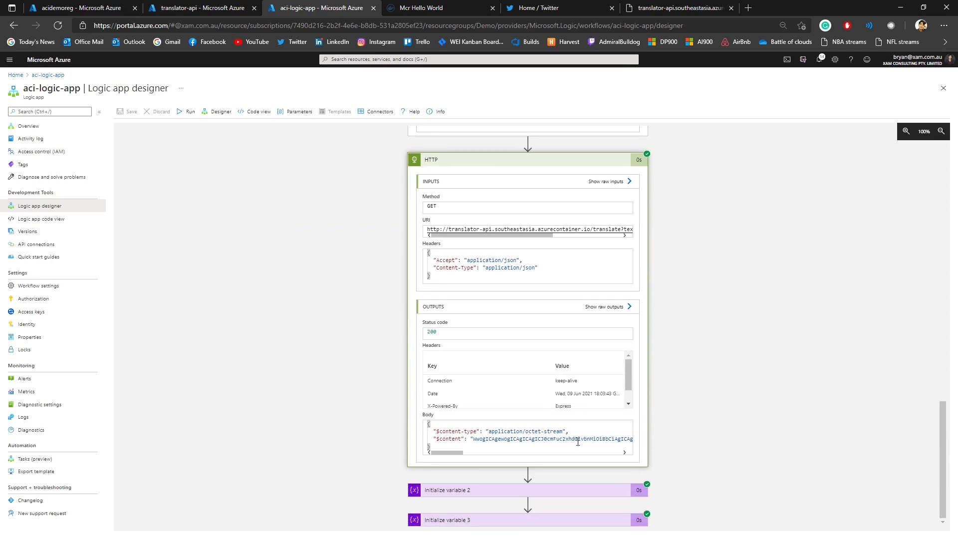
drag(431, 424, 446, 441)
click(447, 446)
Step: Inspect the Result and Response variables in Initialize variable 2 and 3, checking the German and Italian translations
click(472, 490)
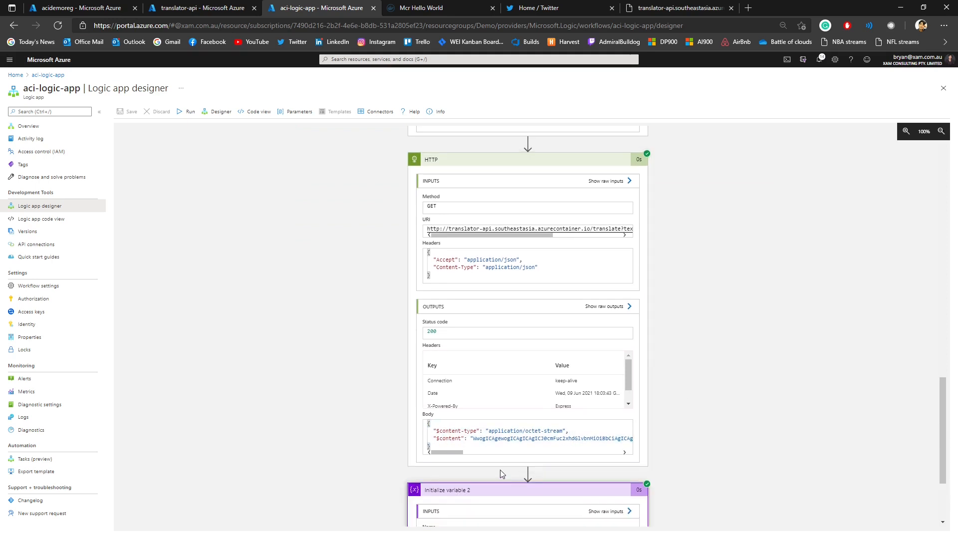
scroll(499, 499, down, 3)
click(513, 521)
scroll(561, 413, down, 3)
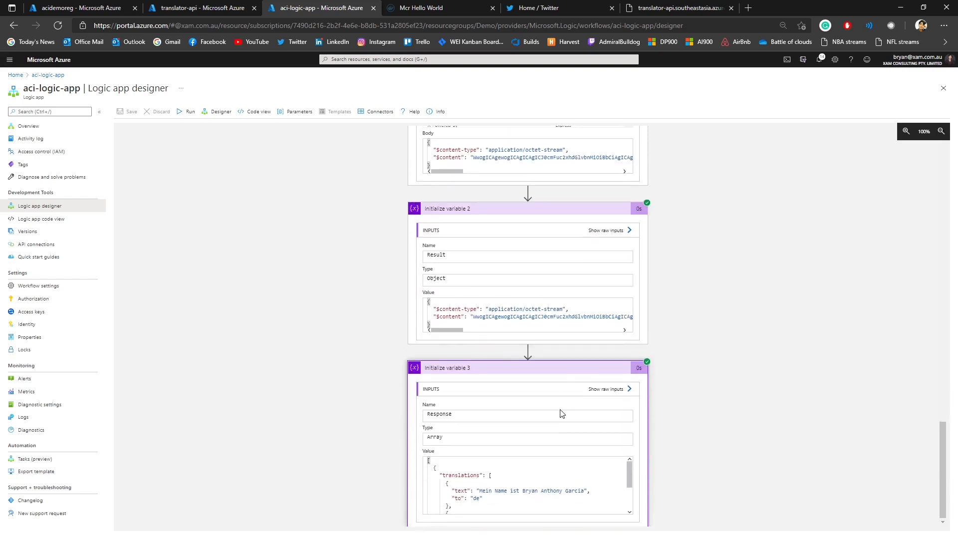
click(466, 482)
scroll(504, 477, down, 3)
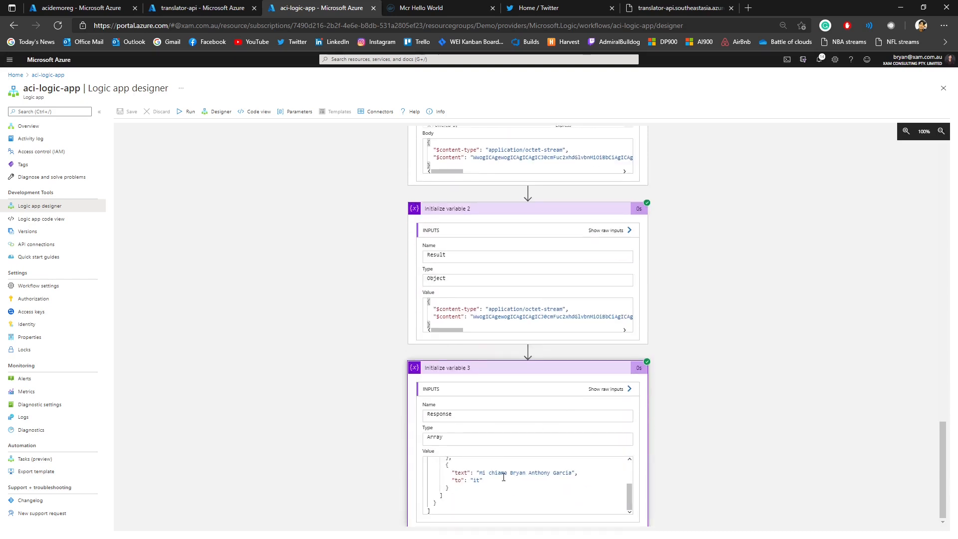
click(489, 510)
scroll(490, 510, up, 5)
scroll(512, 476, up, 5)
scroll(481, 476, down, 5)
double_click(476, 480)
drag(482, 473, 574, 472)
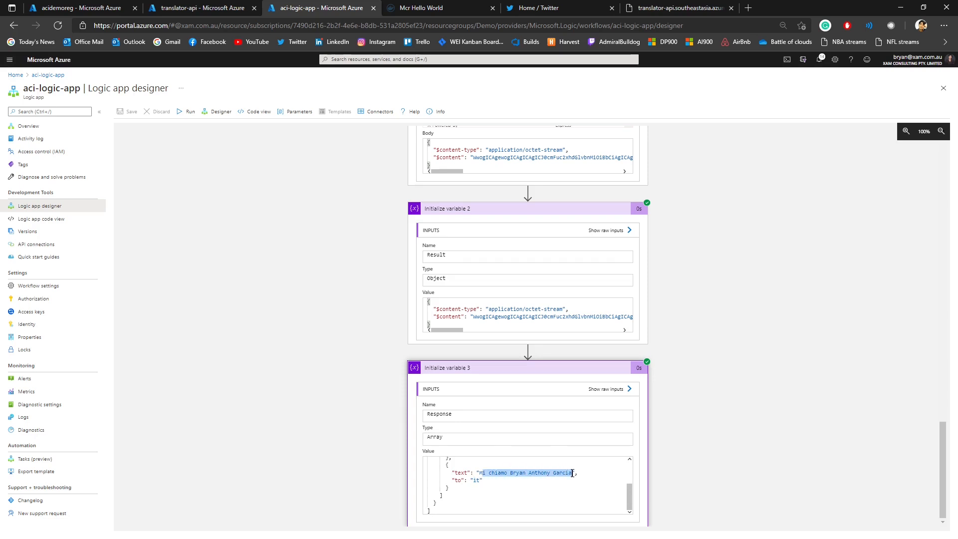
click(780, 394)
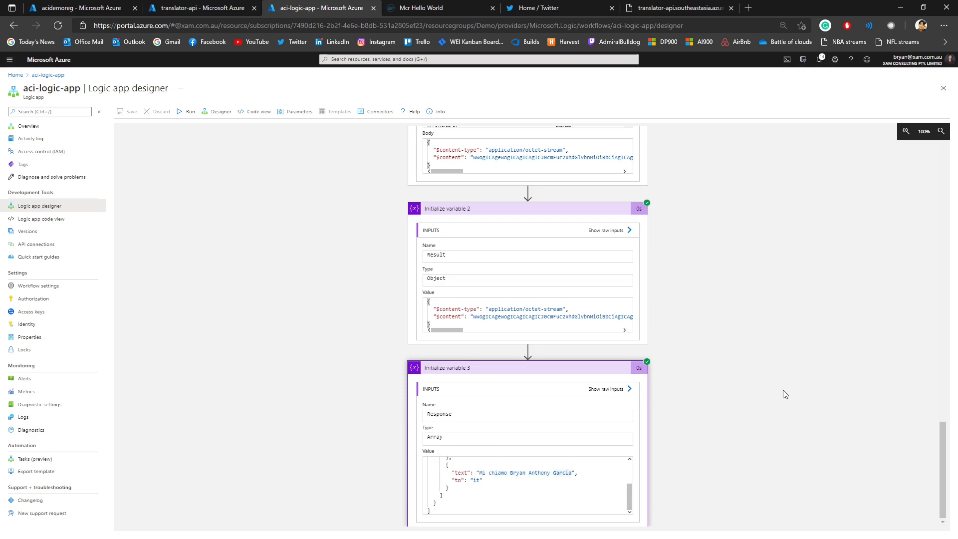